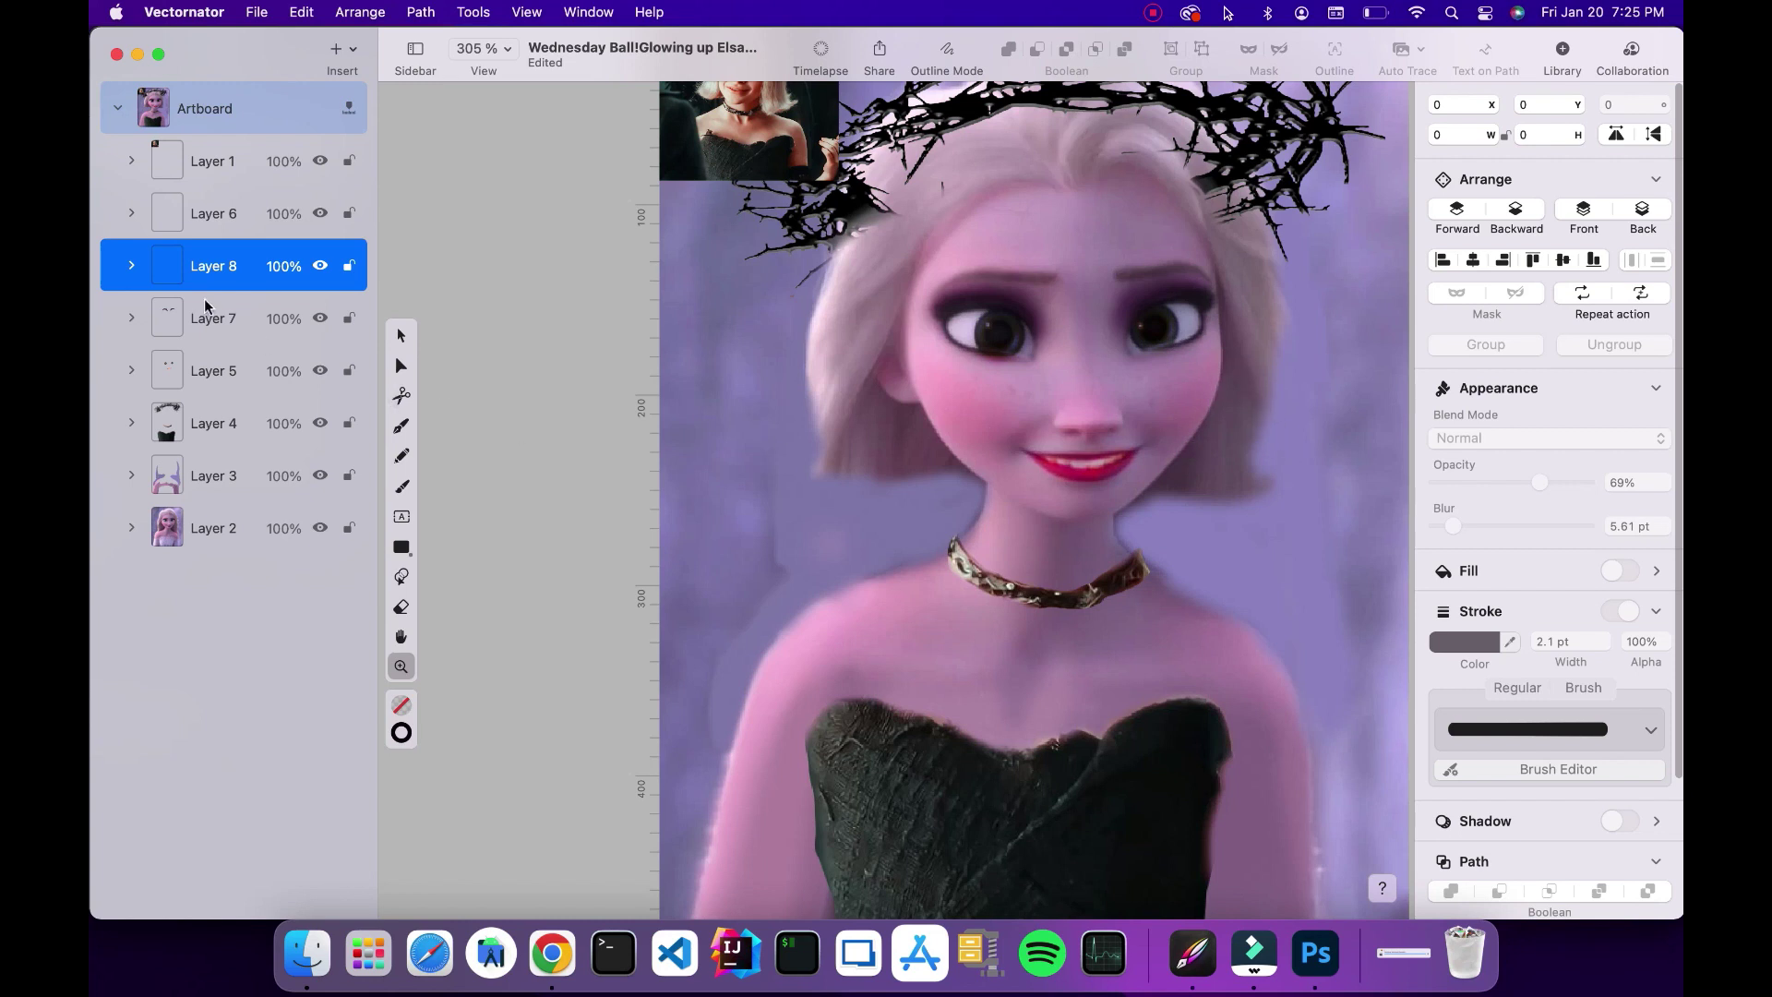
left_click(132, 318)
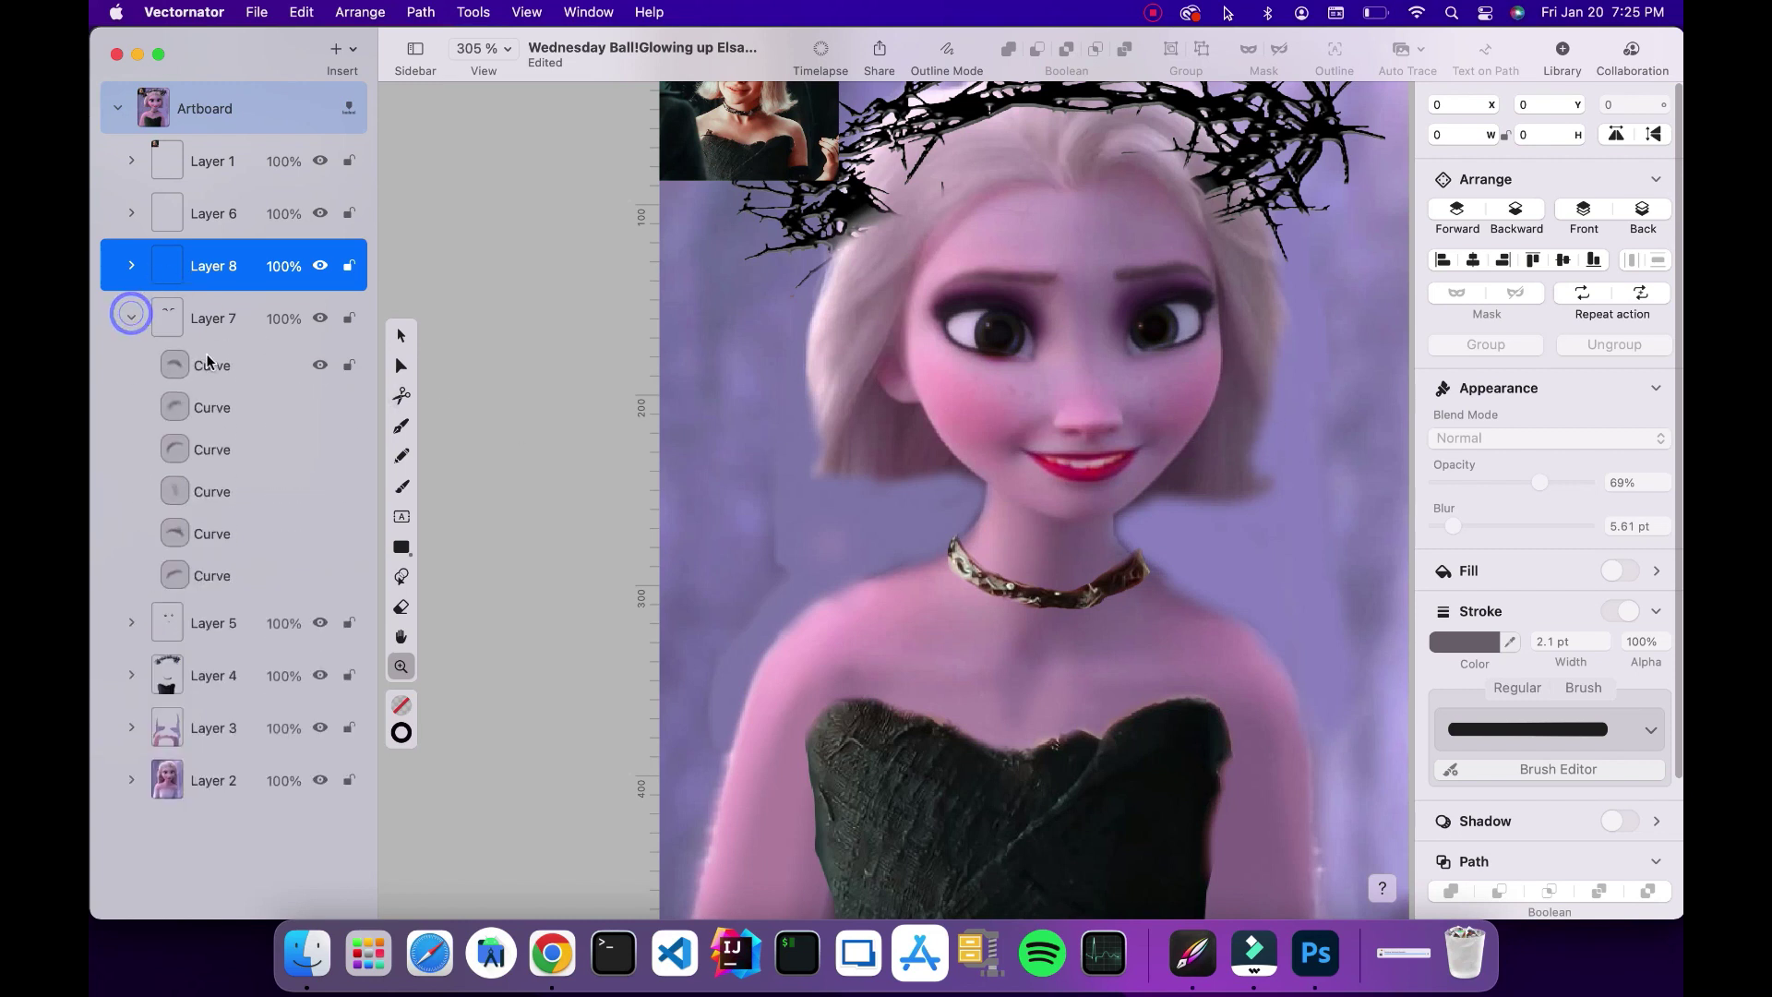
left_click(343, 353)
left_click(321, 367)
left_click(321, 367)
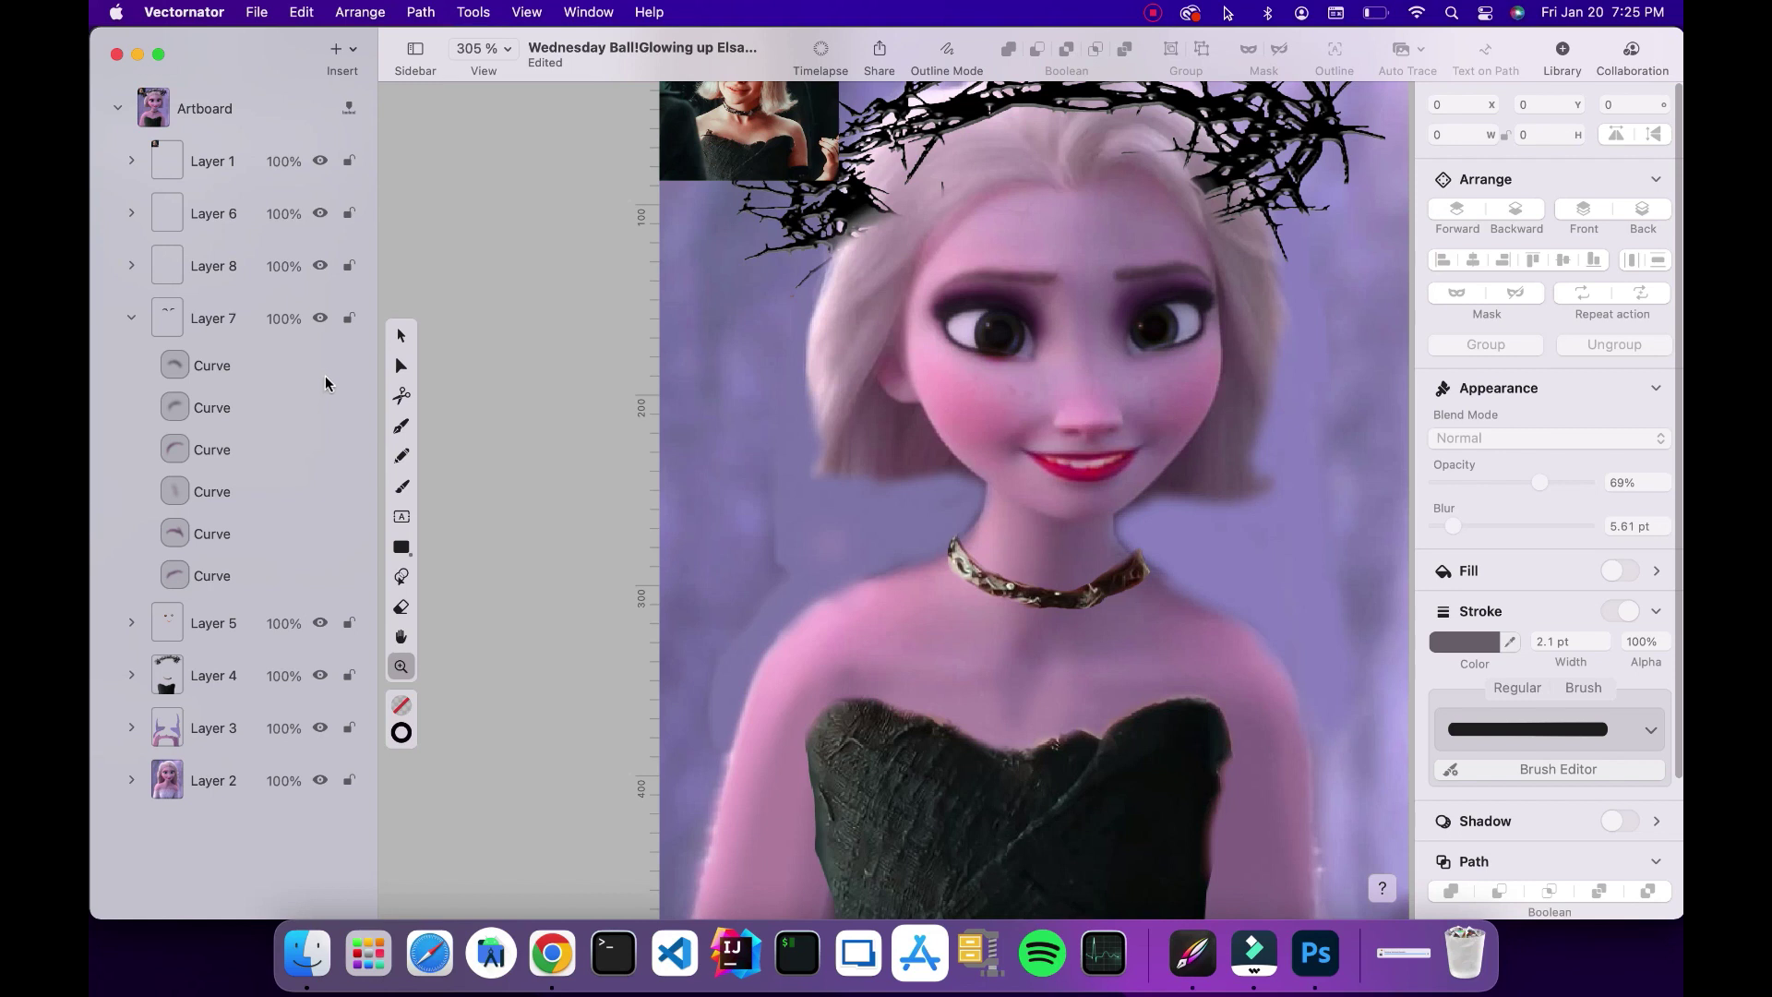
left_click(132, 323)
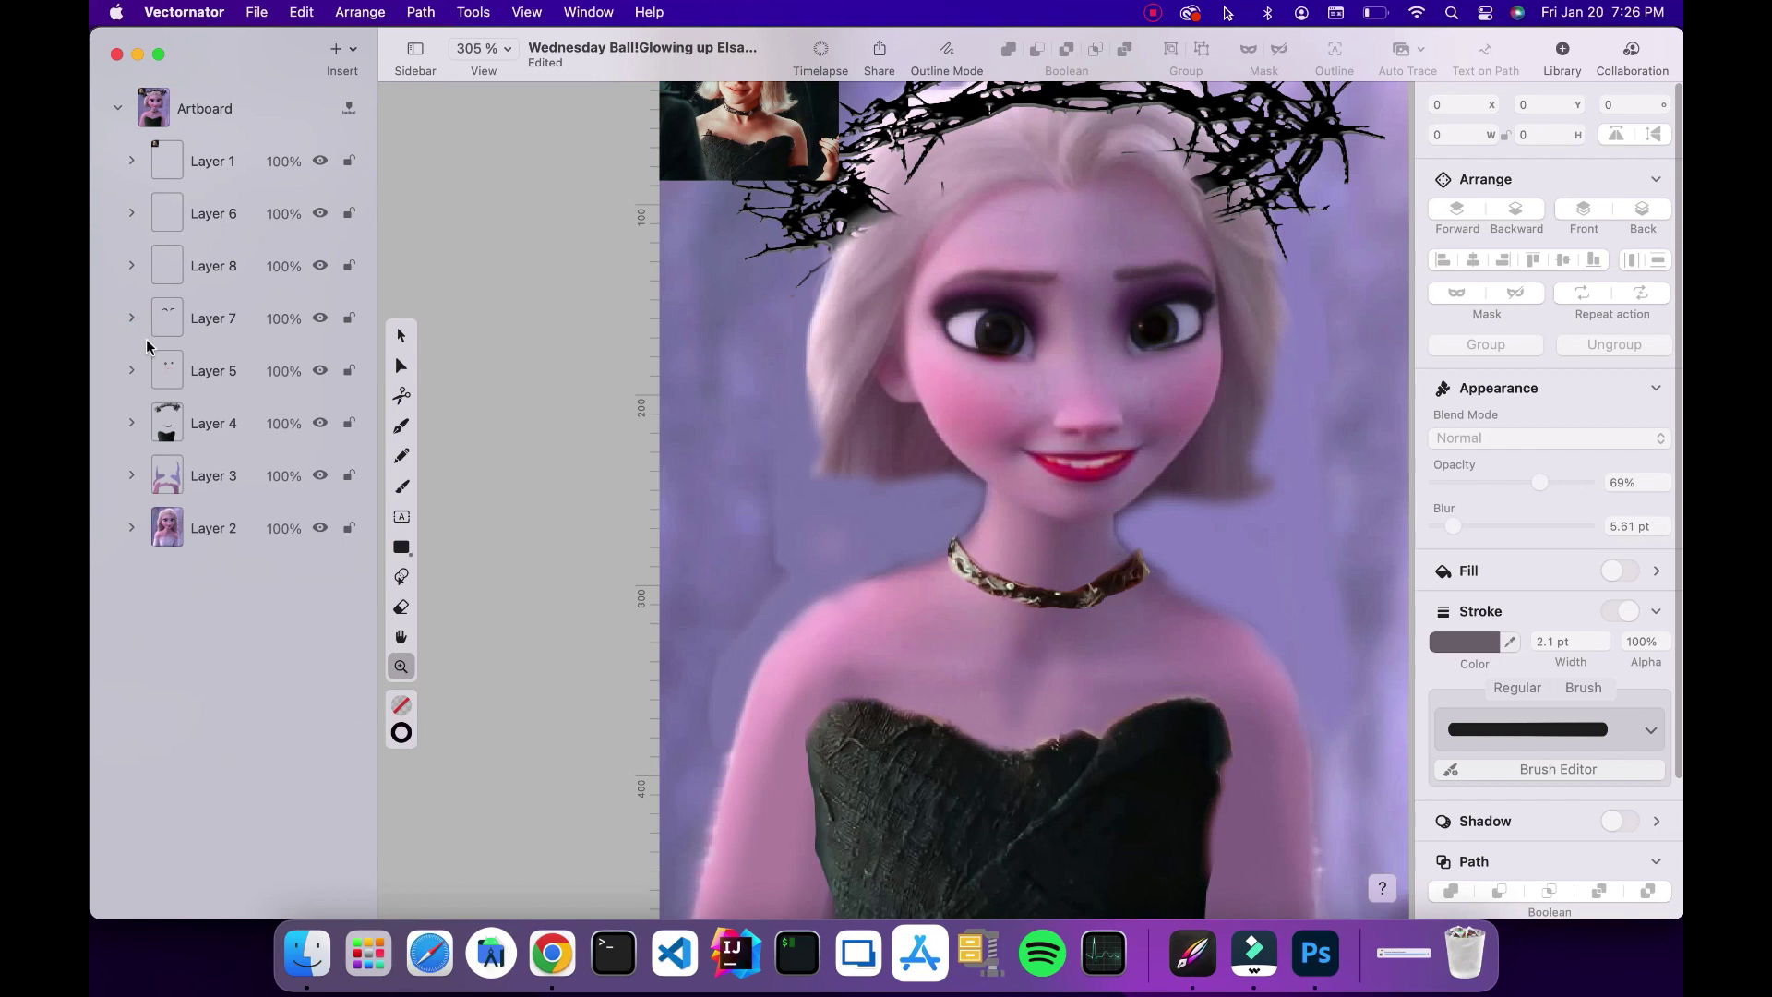
Make Layer 8 the active layer
left_click(222, 268)
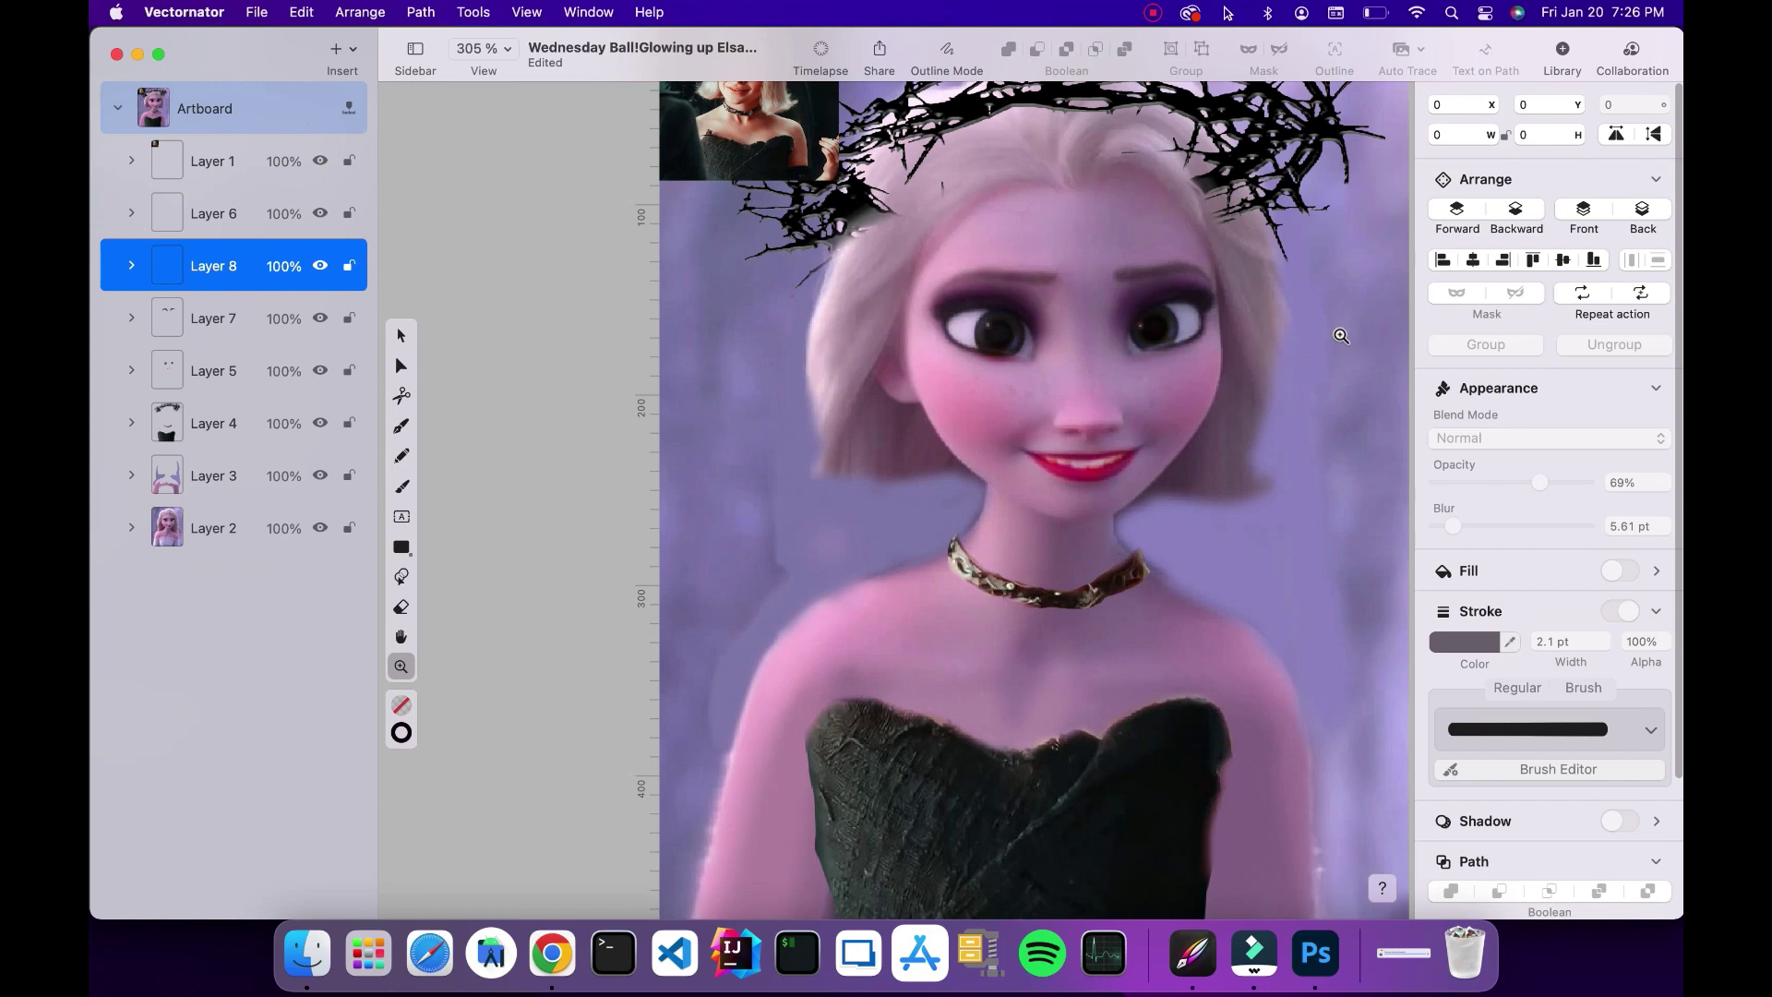
left_click(403, 641)
left_click_drag(765, 676, 747, 581)
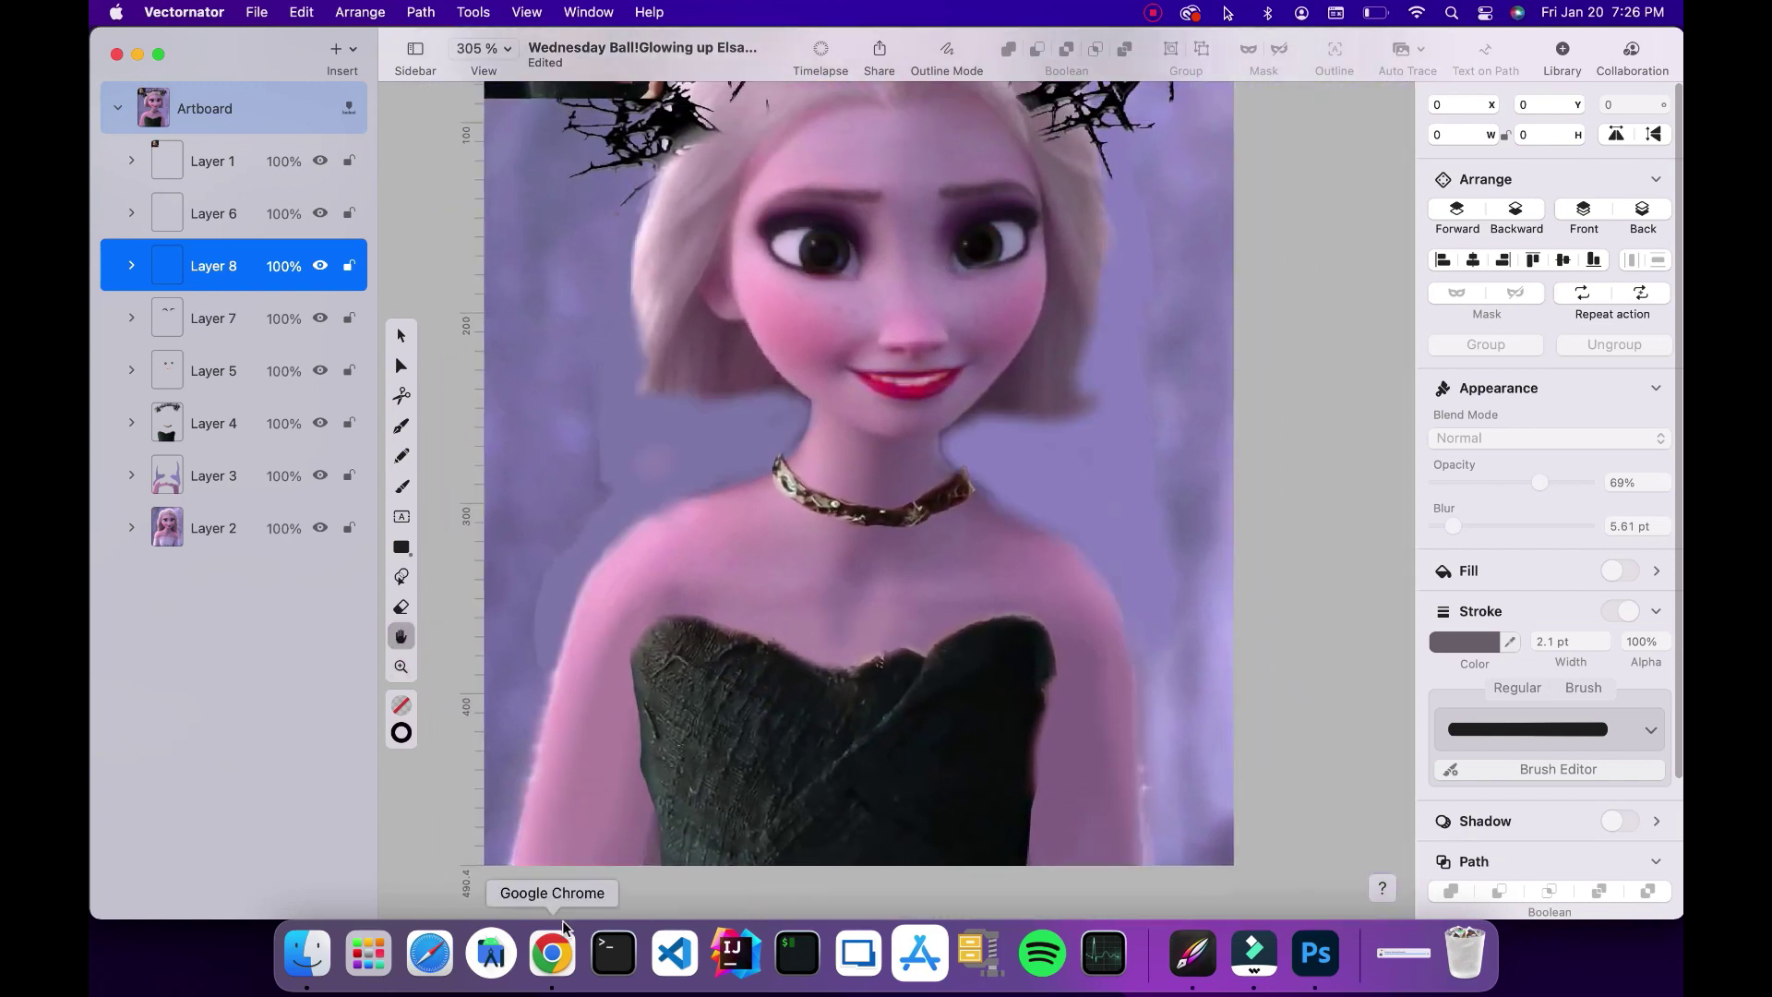
Switch to Chrome and search the web for "blodd driping form ciellinf png"
left_click(552, 950)
left_click(446, 53)
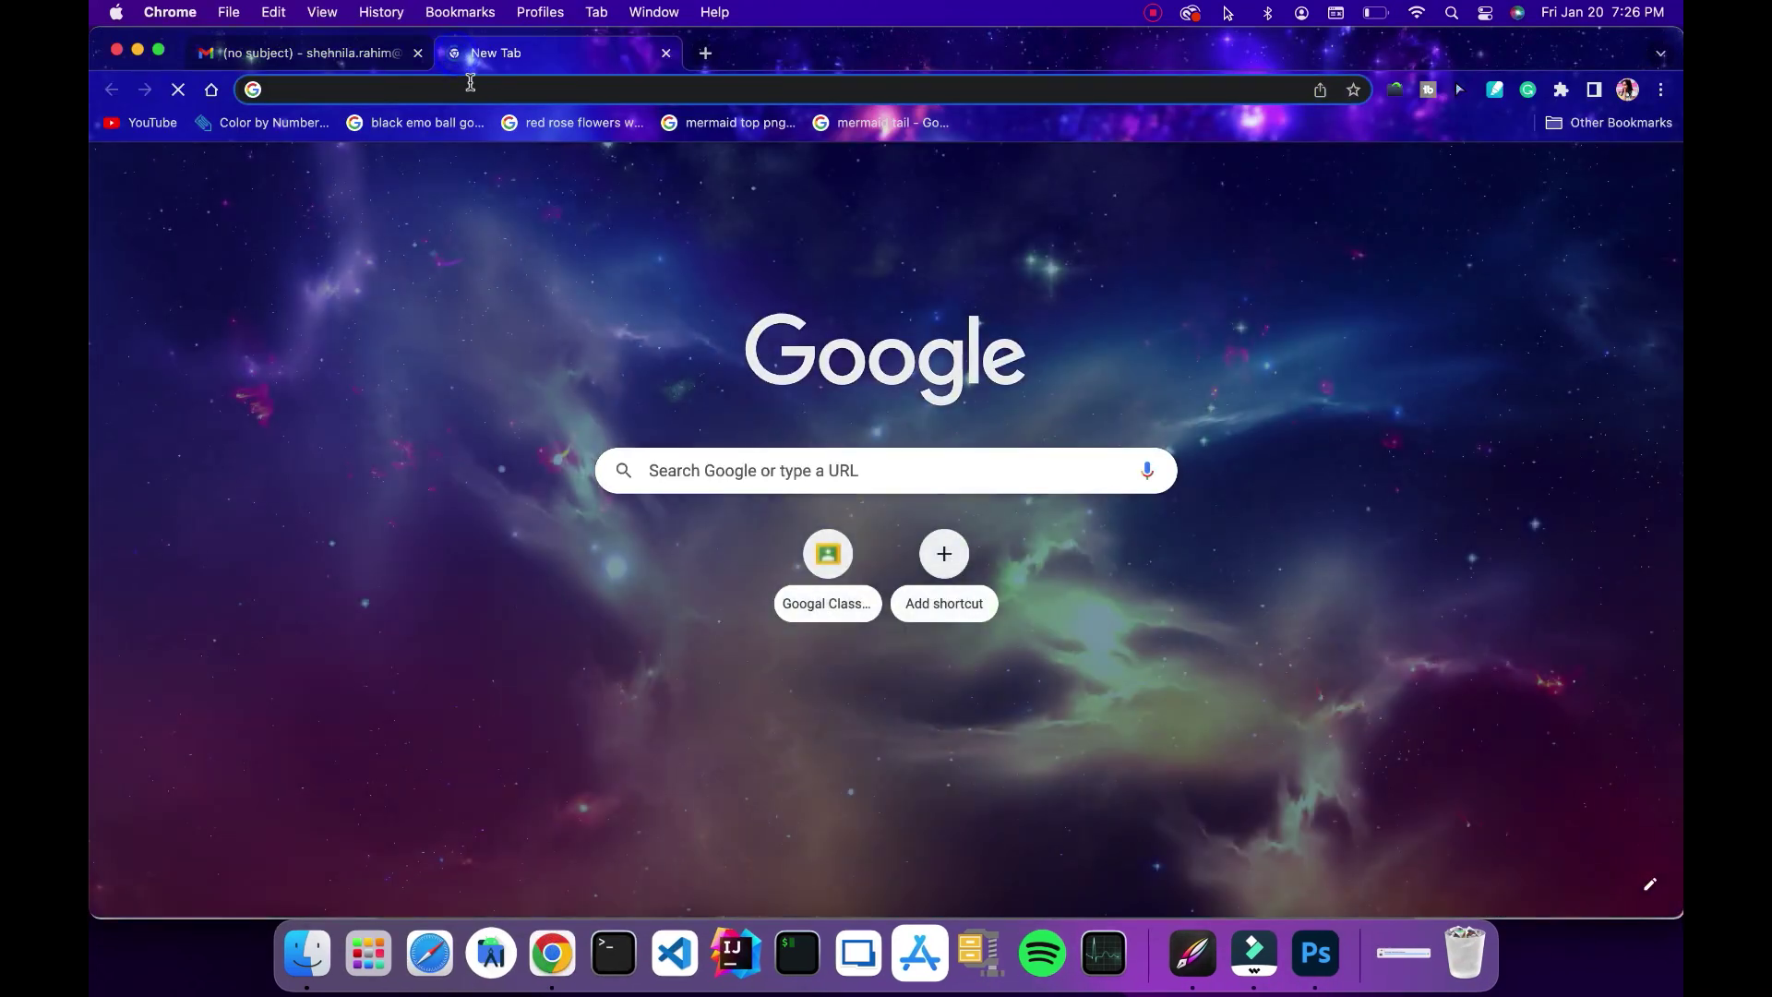
type("blodd driping form ci")
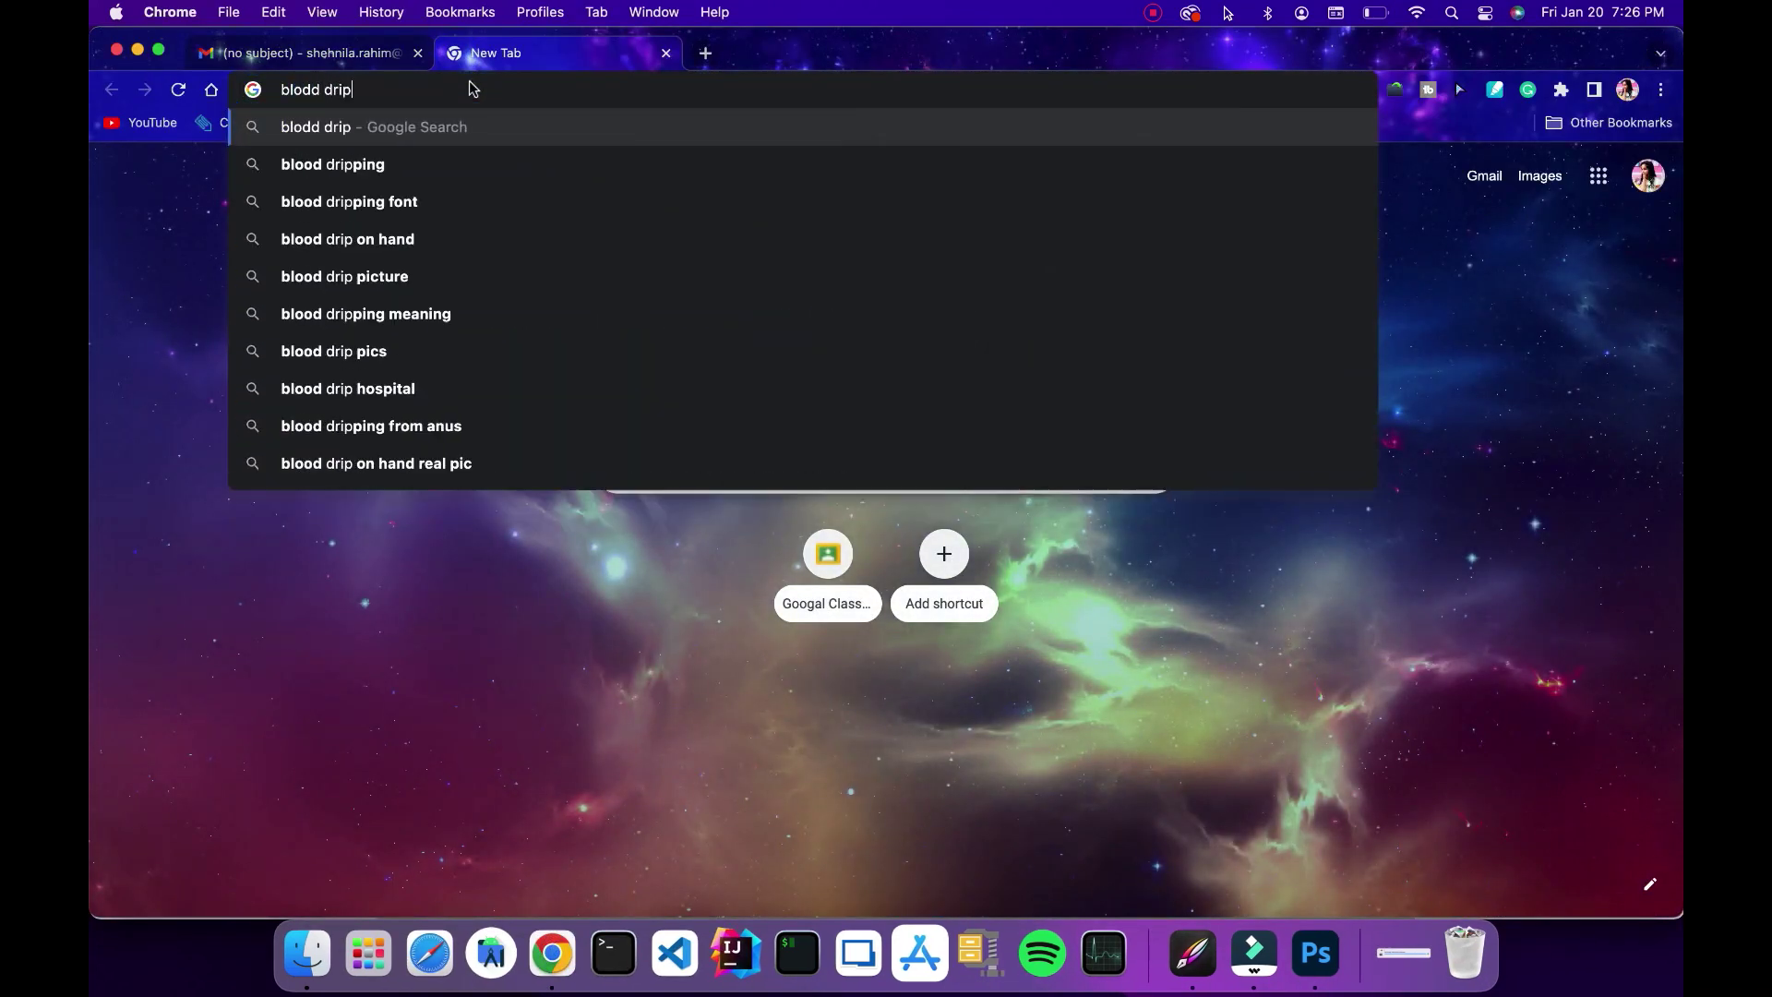
type("ellinf")
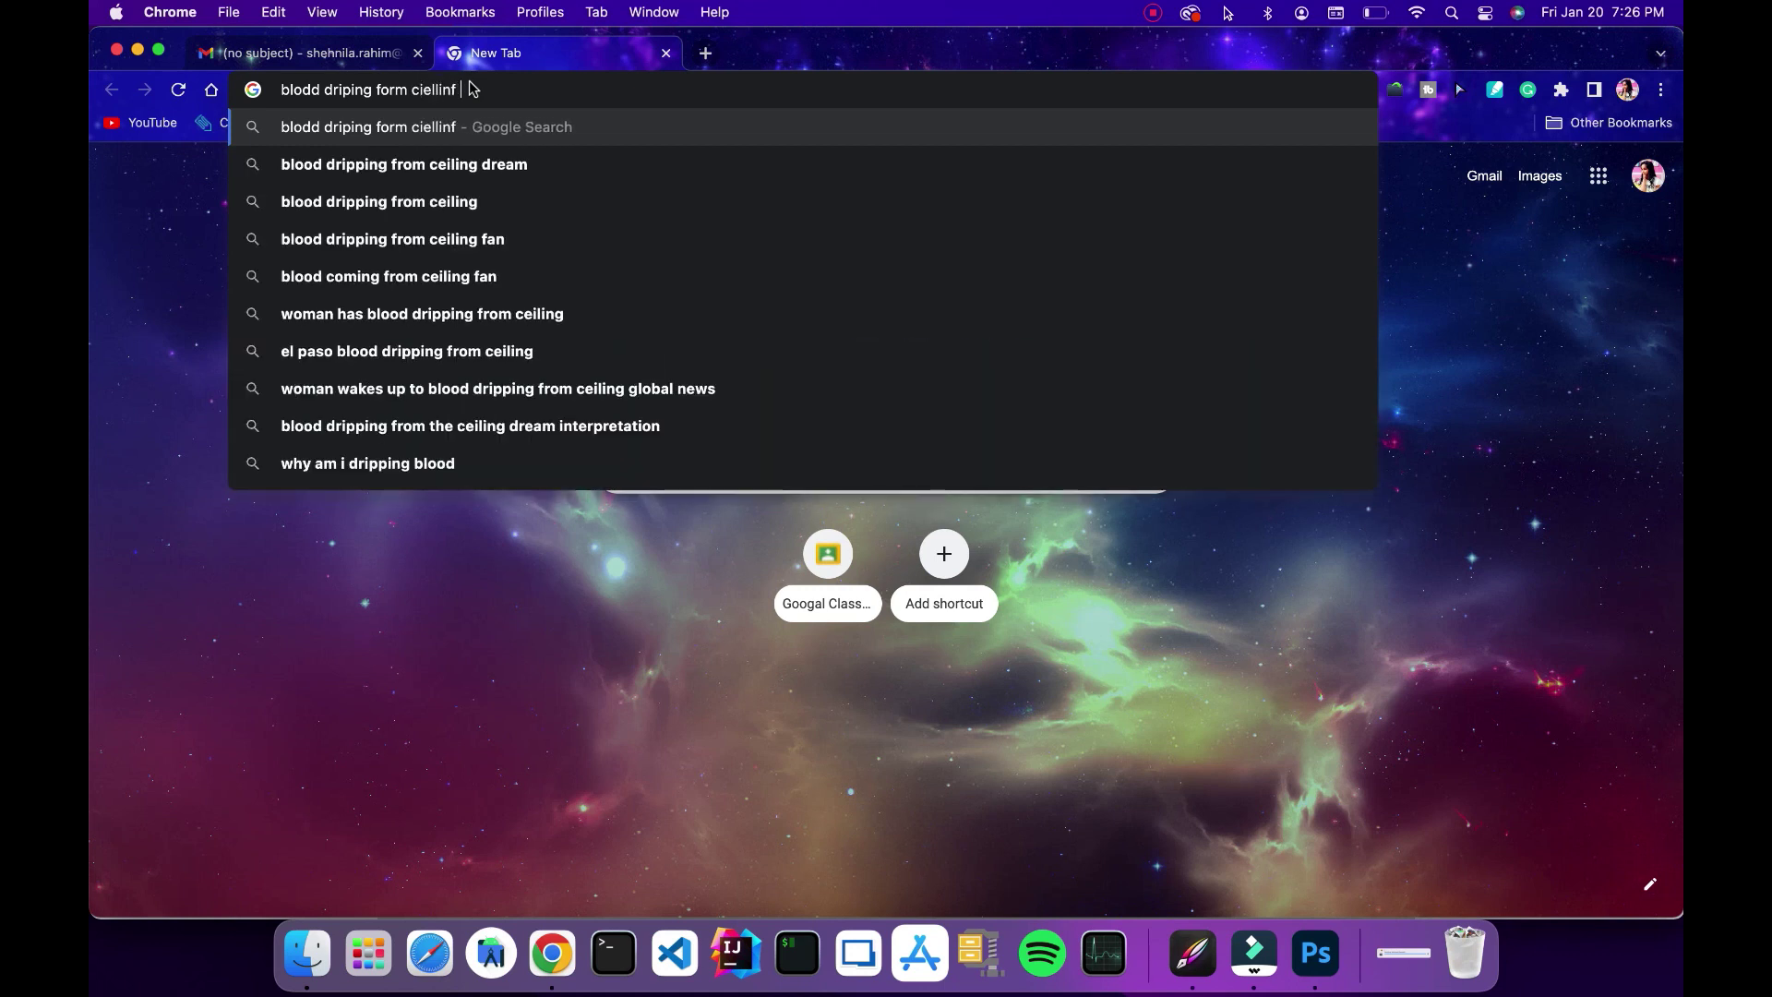
type(" png")
key("Return")
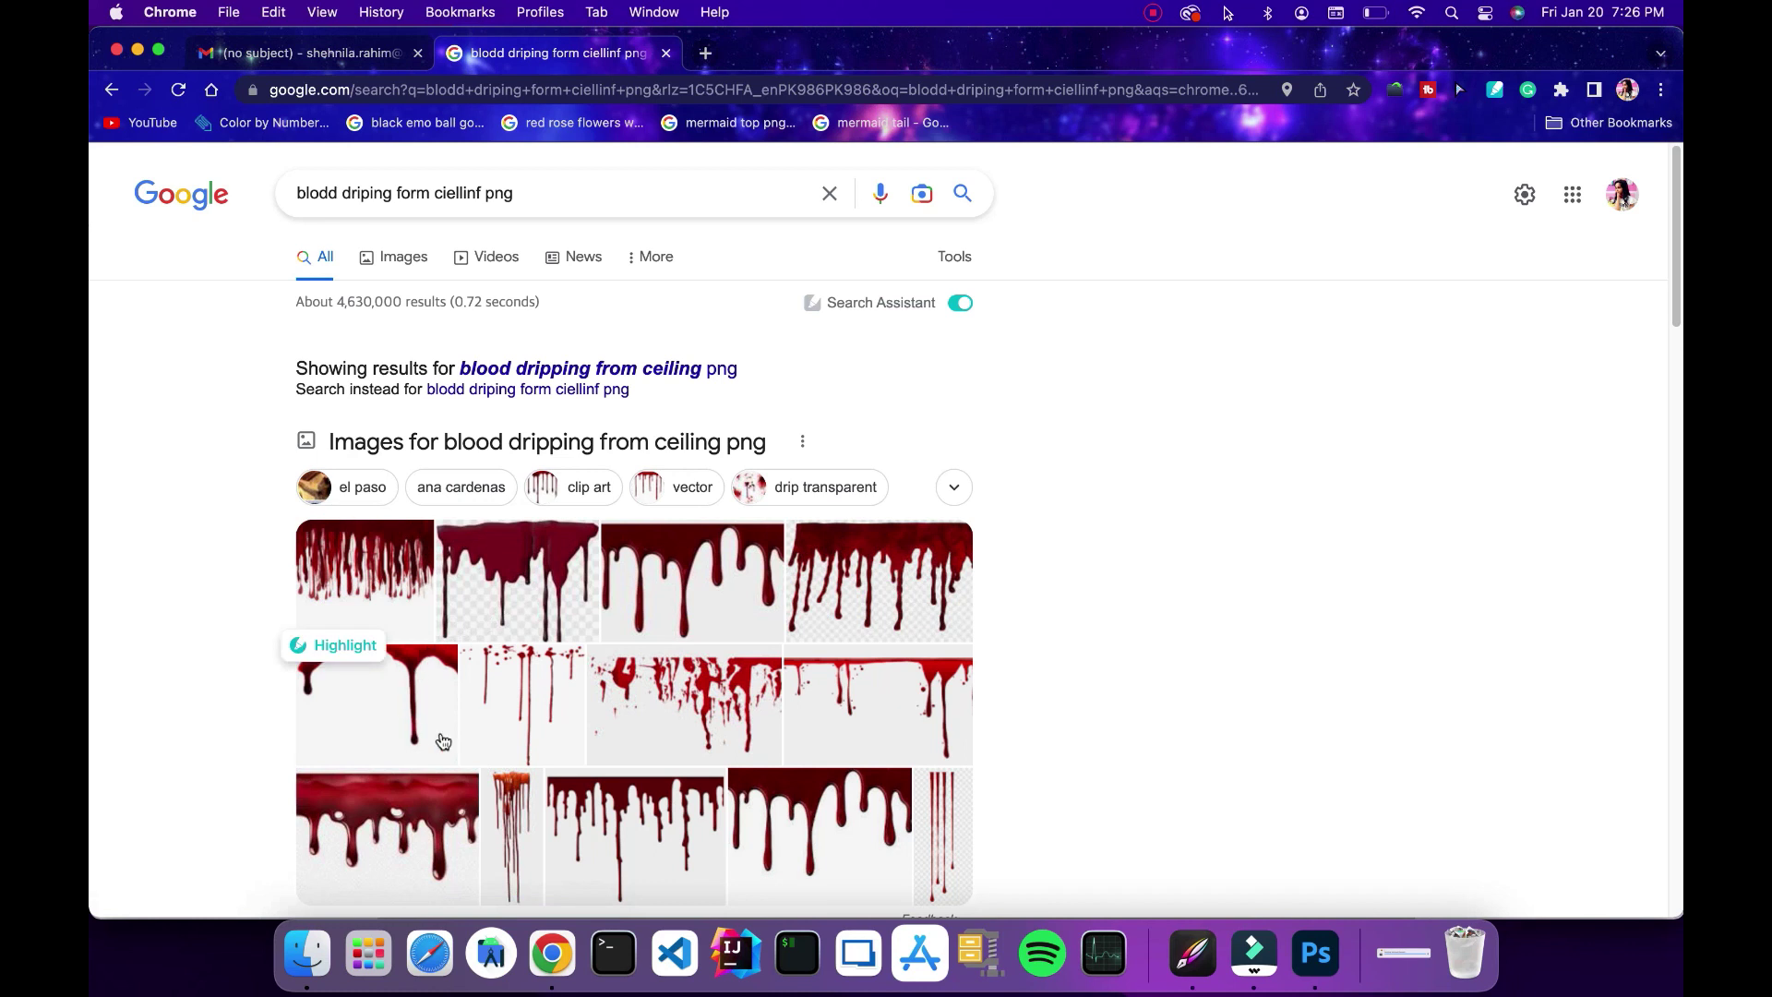
Open the PNGEgg search result with four long, thin blood drips and copy its image
left_click(945, 838)
left_click_drag(1340, 599, 1318, 540)
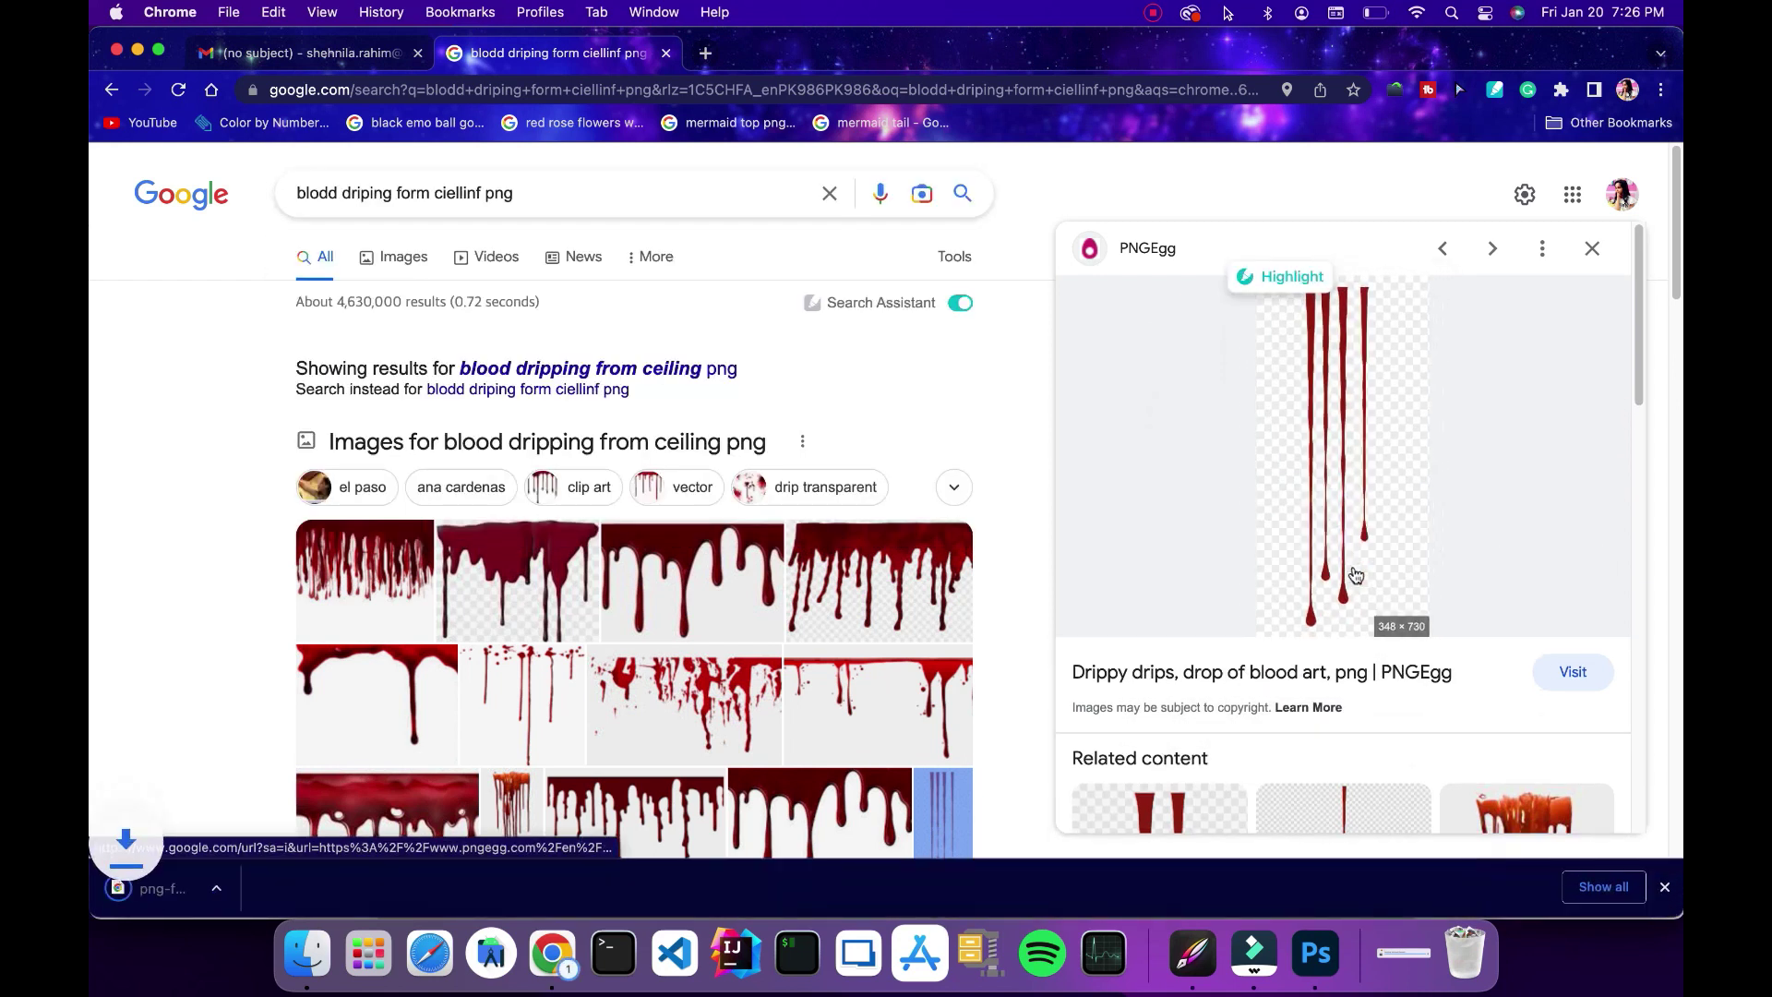
right_click(1345, 542)
left_click(1399, 771)
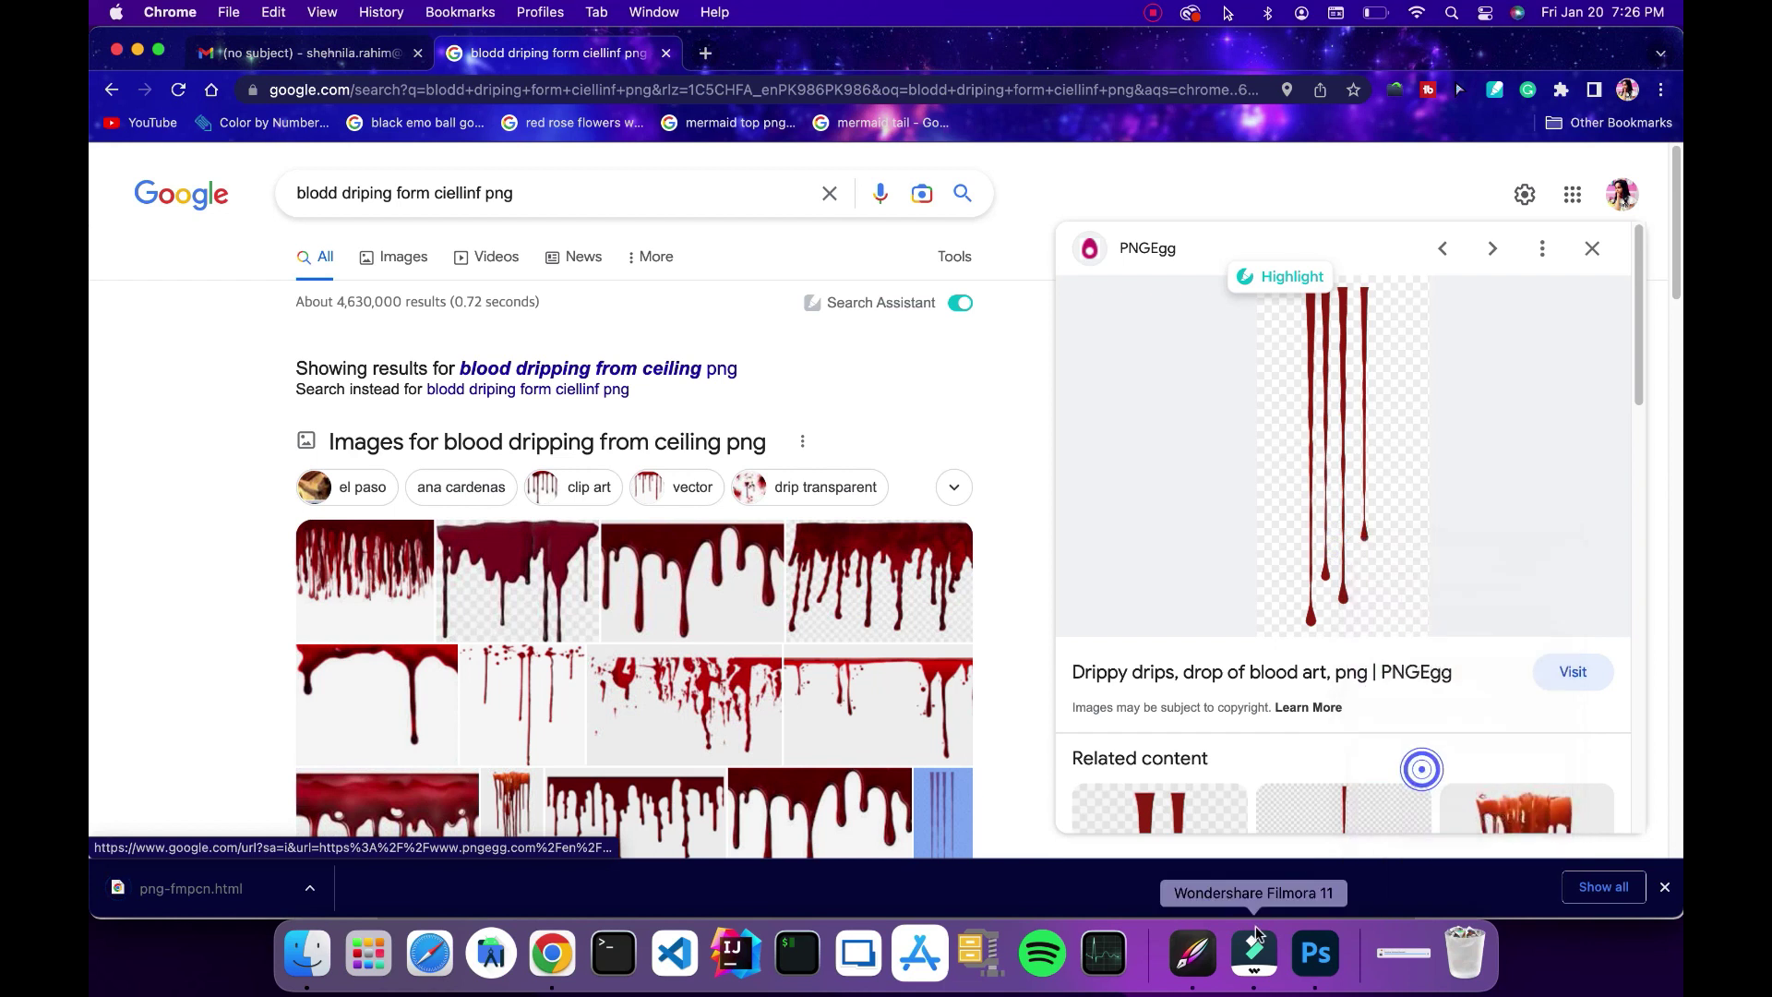
Switch to Photoshop and create a custom 1080 x 1080 px document at 72 ppi
left_click(1314, 950)
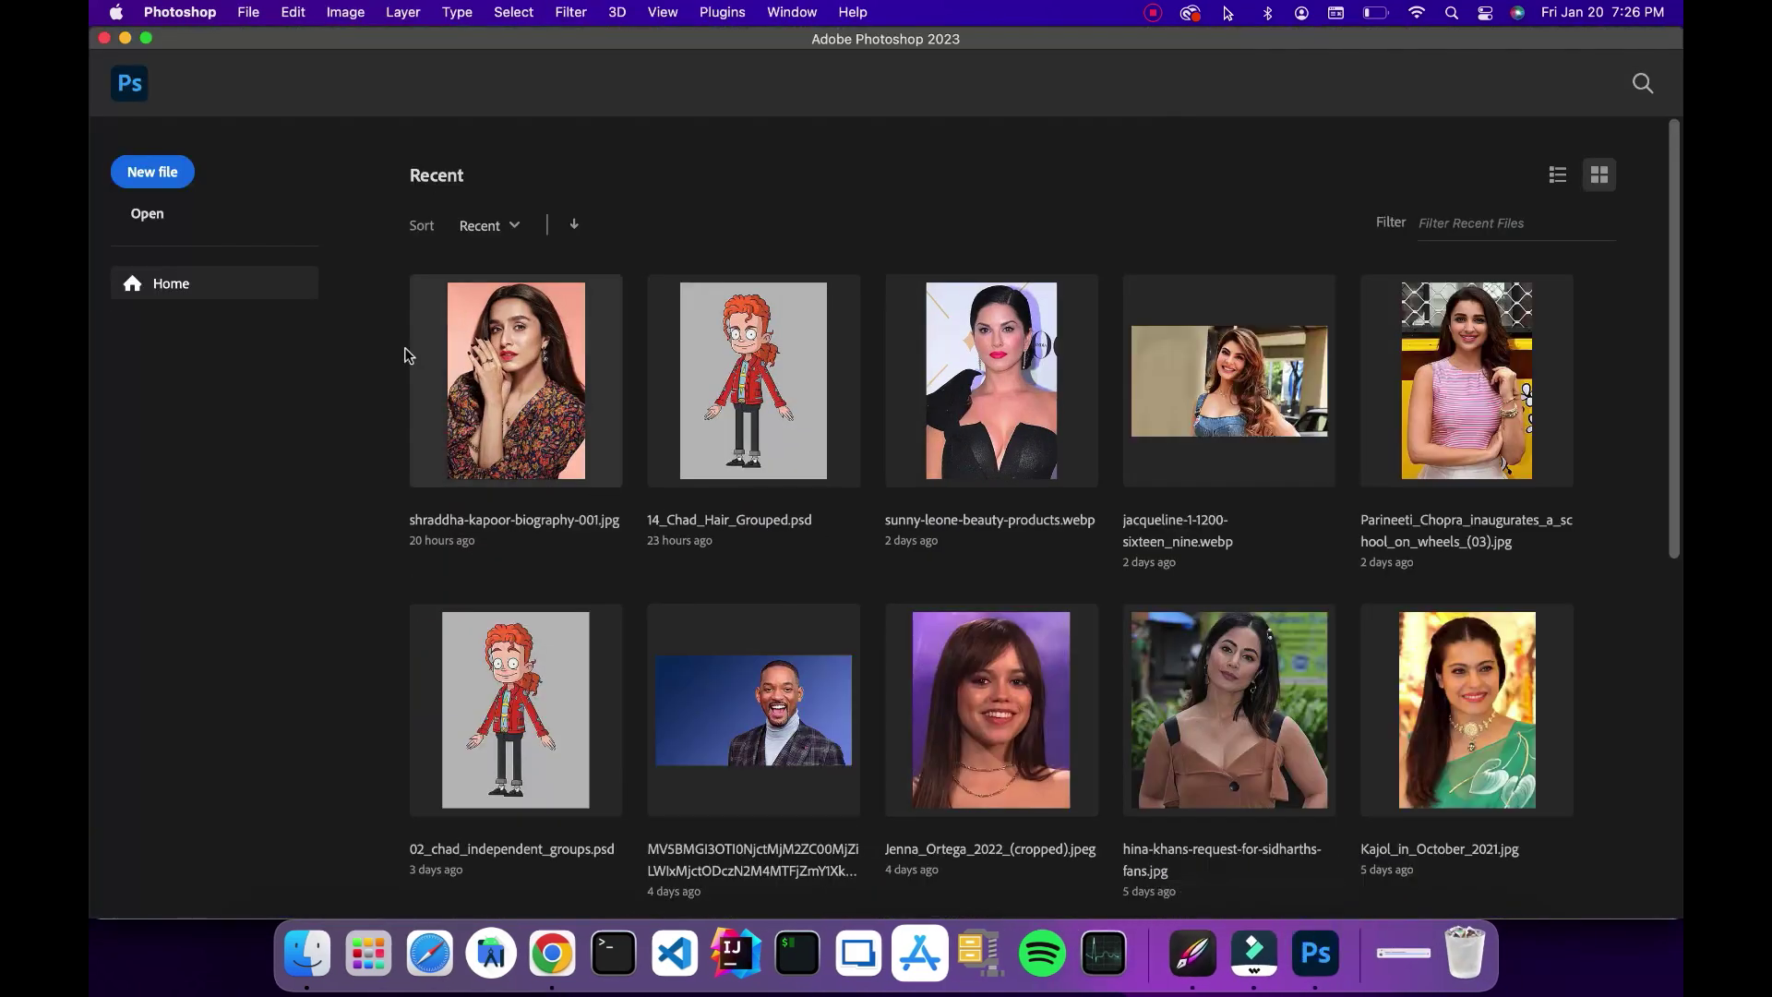
left_click(152, 171)
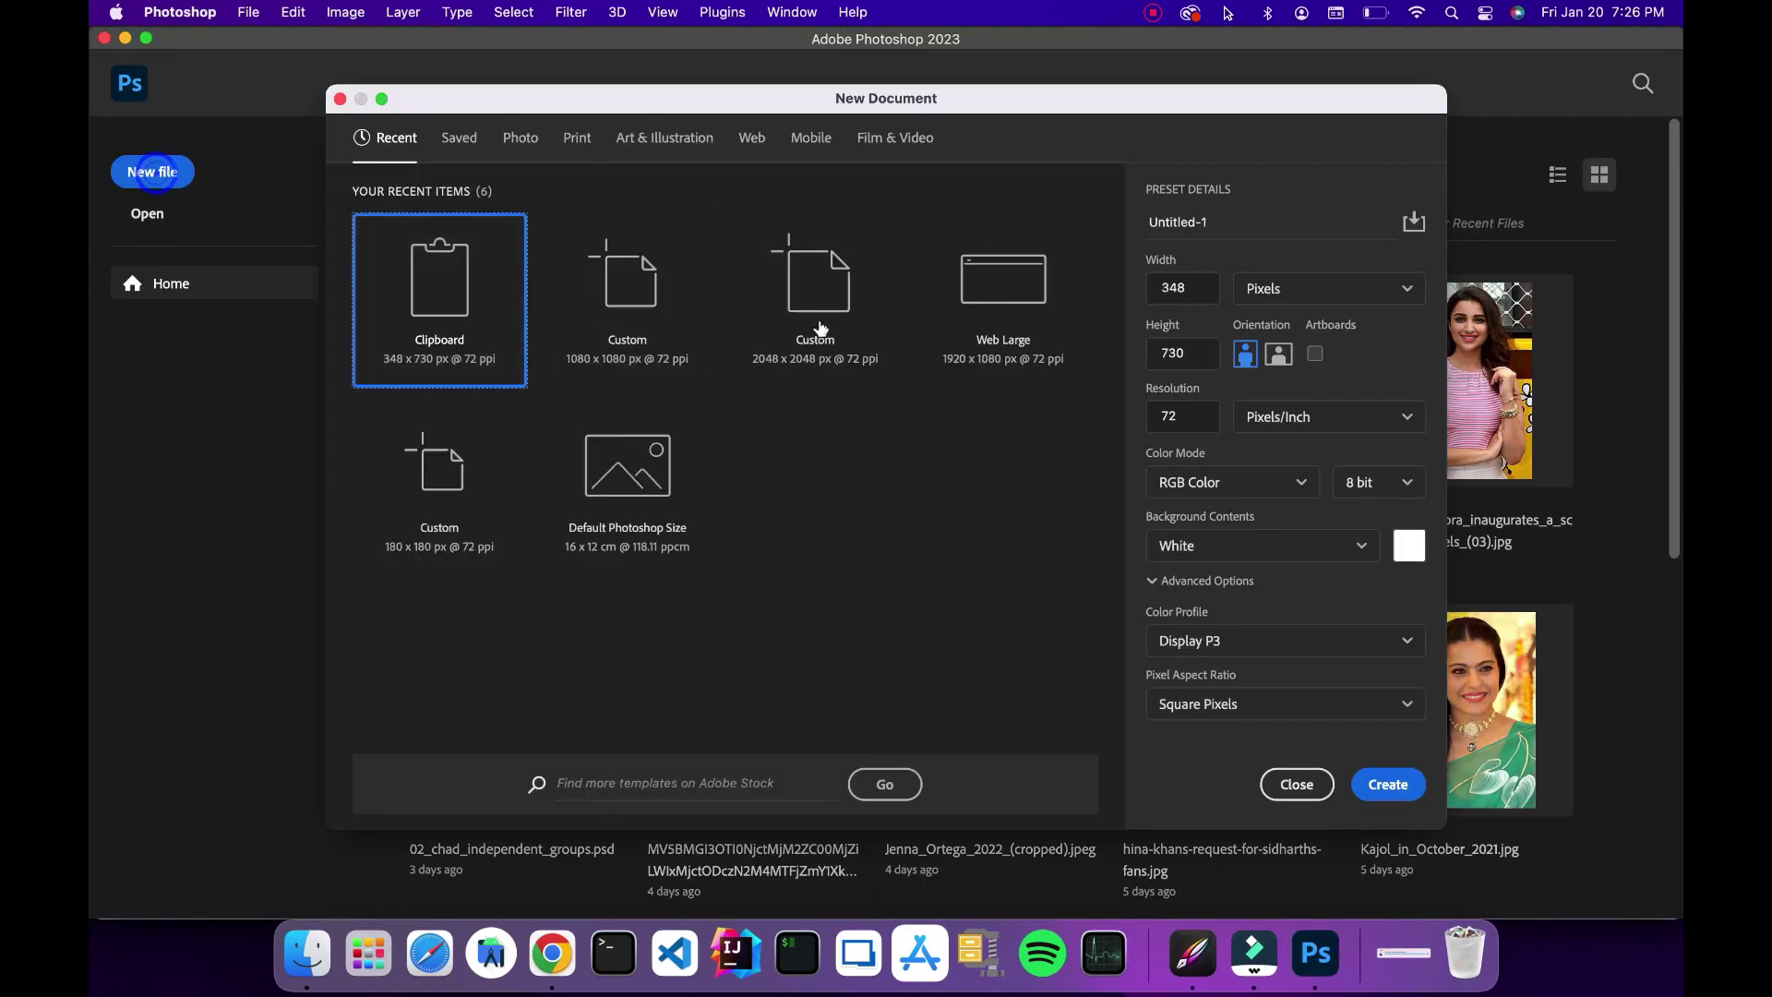
left_click(693, 306)
left_click(1363, 783)
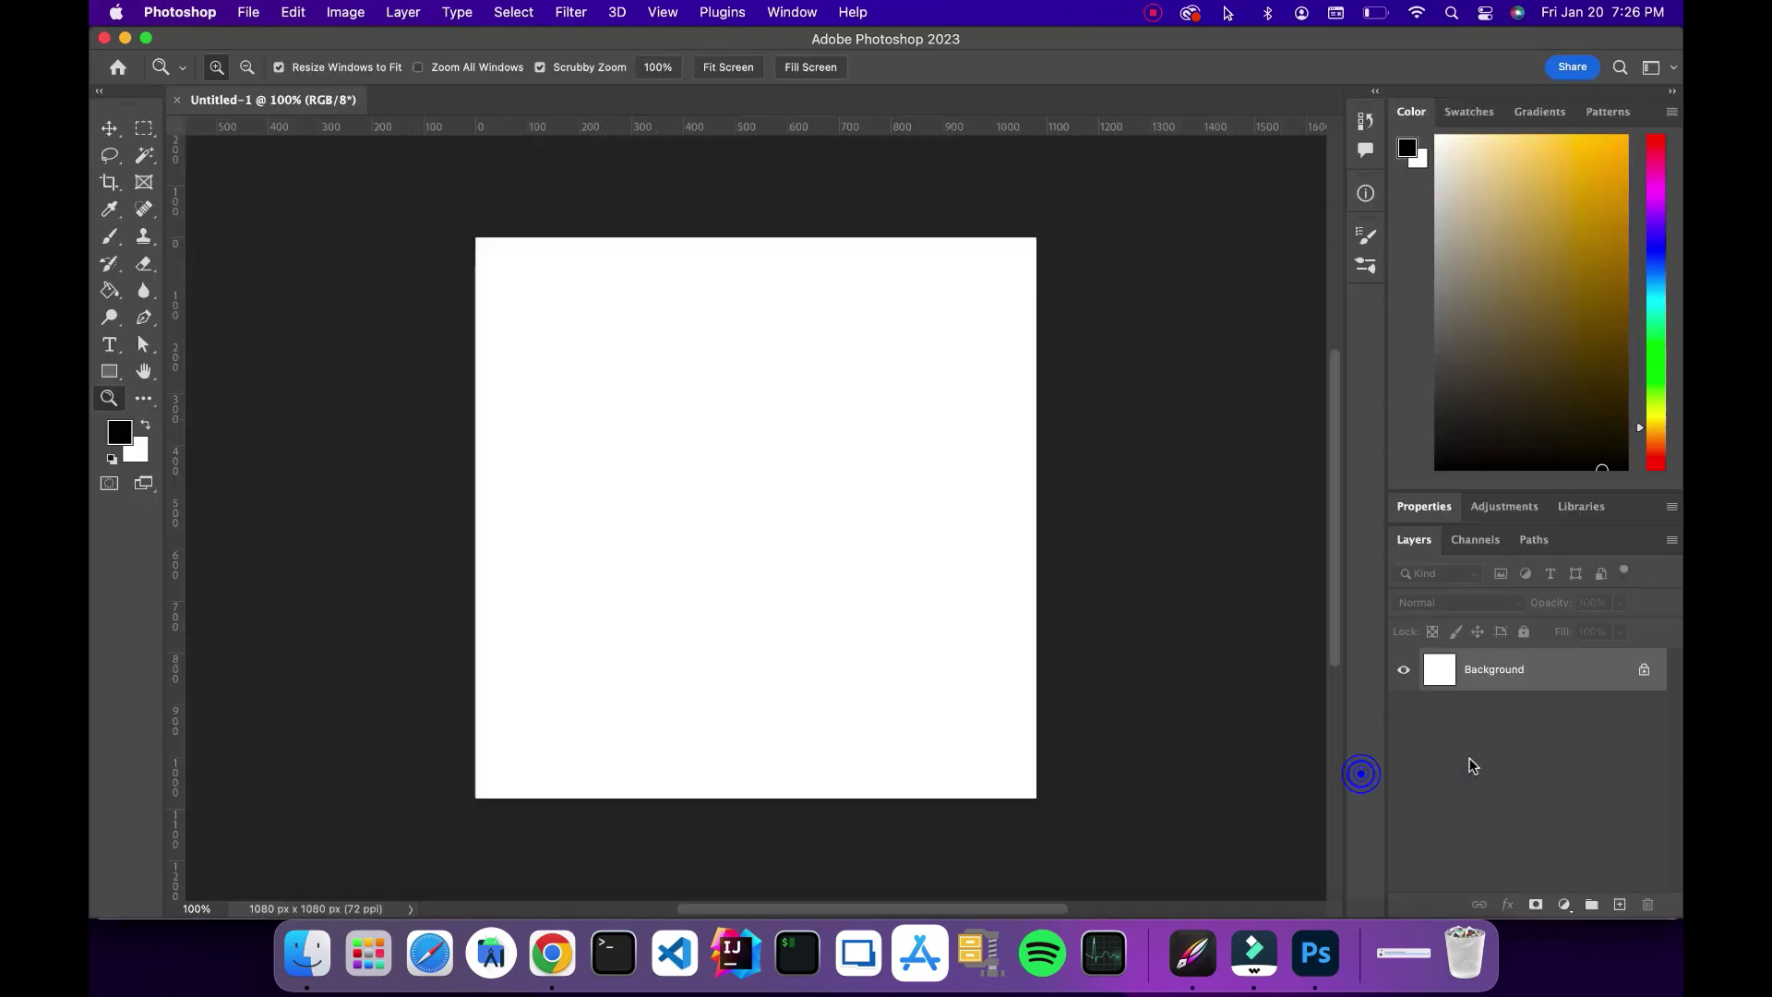
Replace the white background layer with an empty transparent one and paste the copied blood drip image
left_click(1617, 904)
left_click(1476, 711)
key("Delete")
key("super+v")
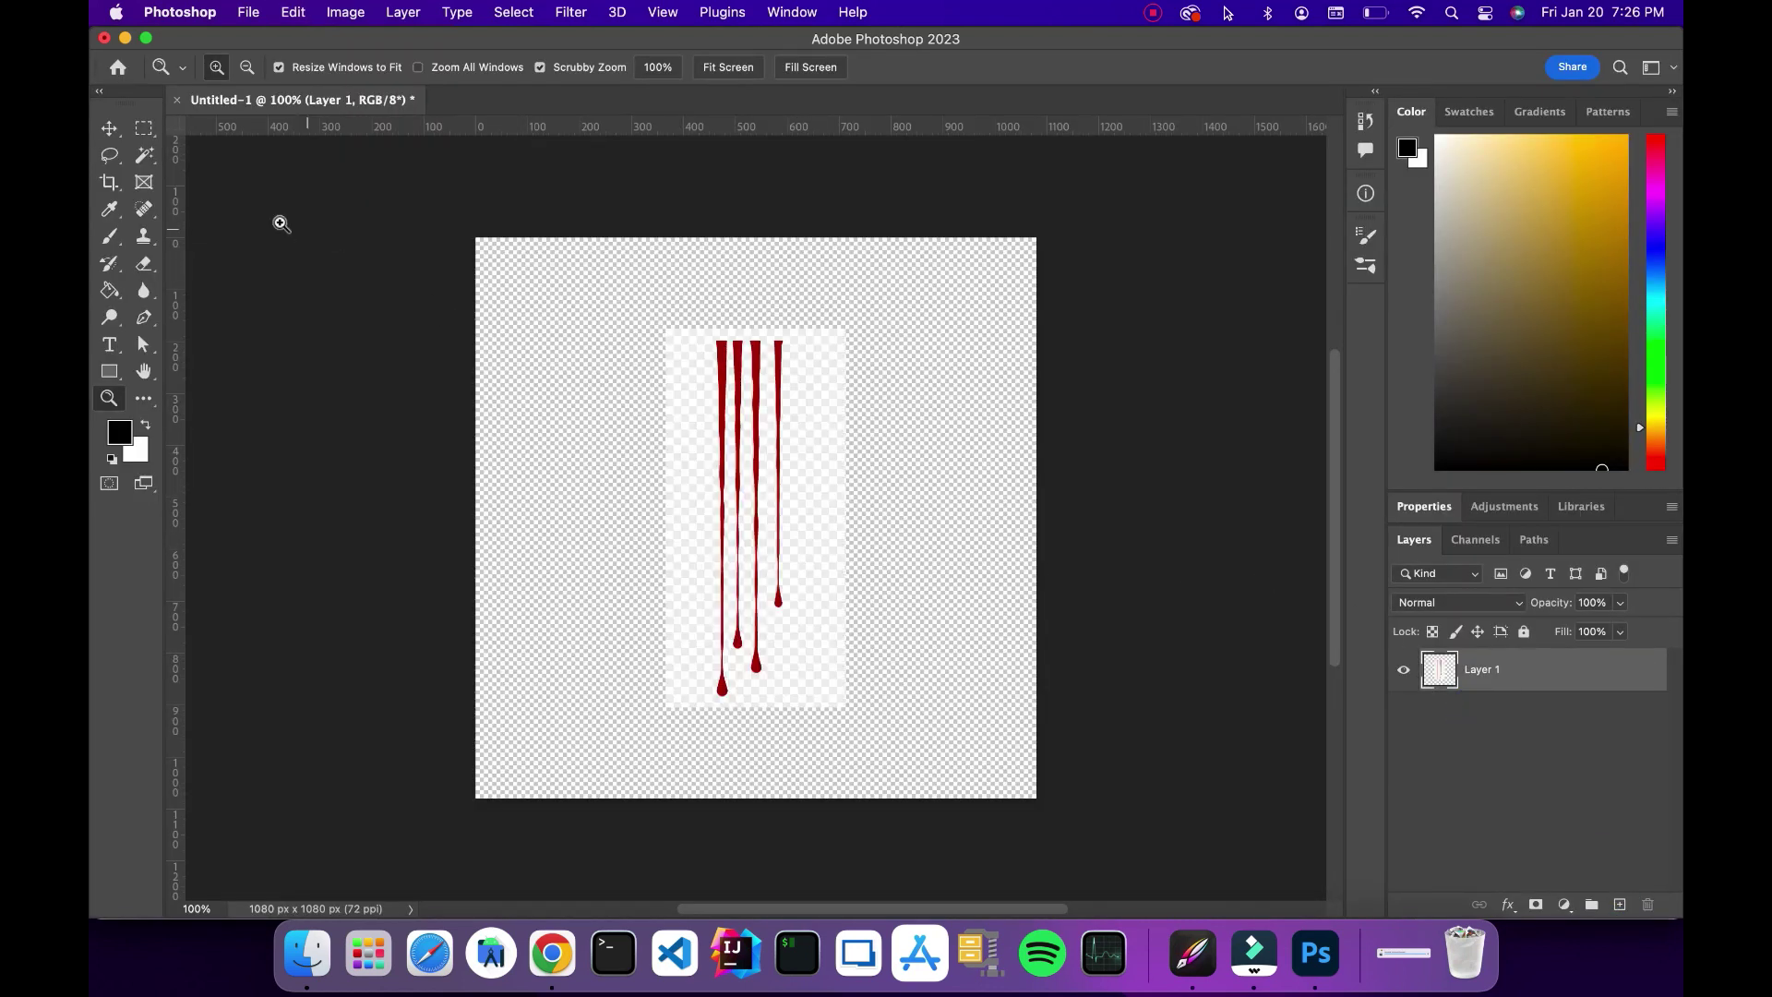
Select the checkered backdrop around the blood drips with the Magic Wand and delete it
left_click(144, 155)
left_click(699, 469)
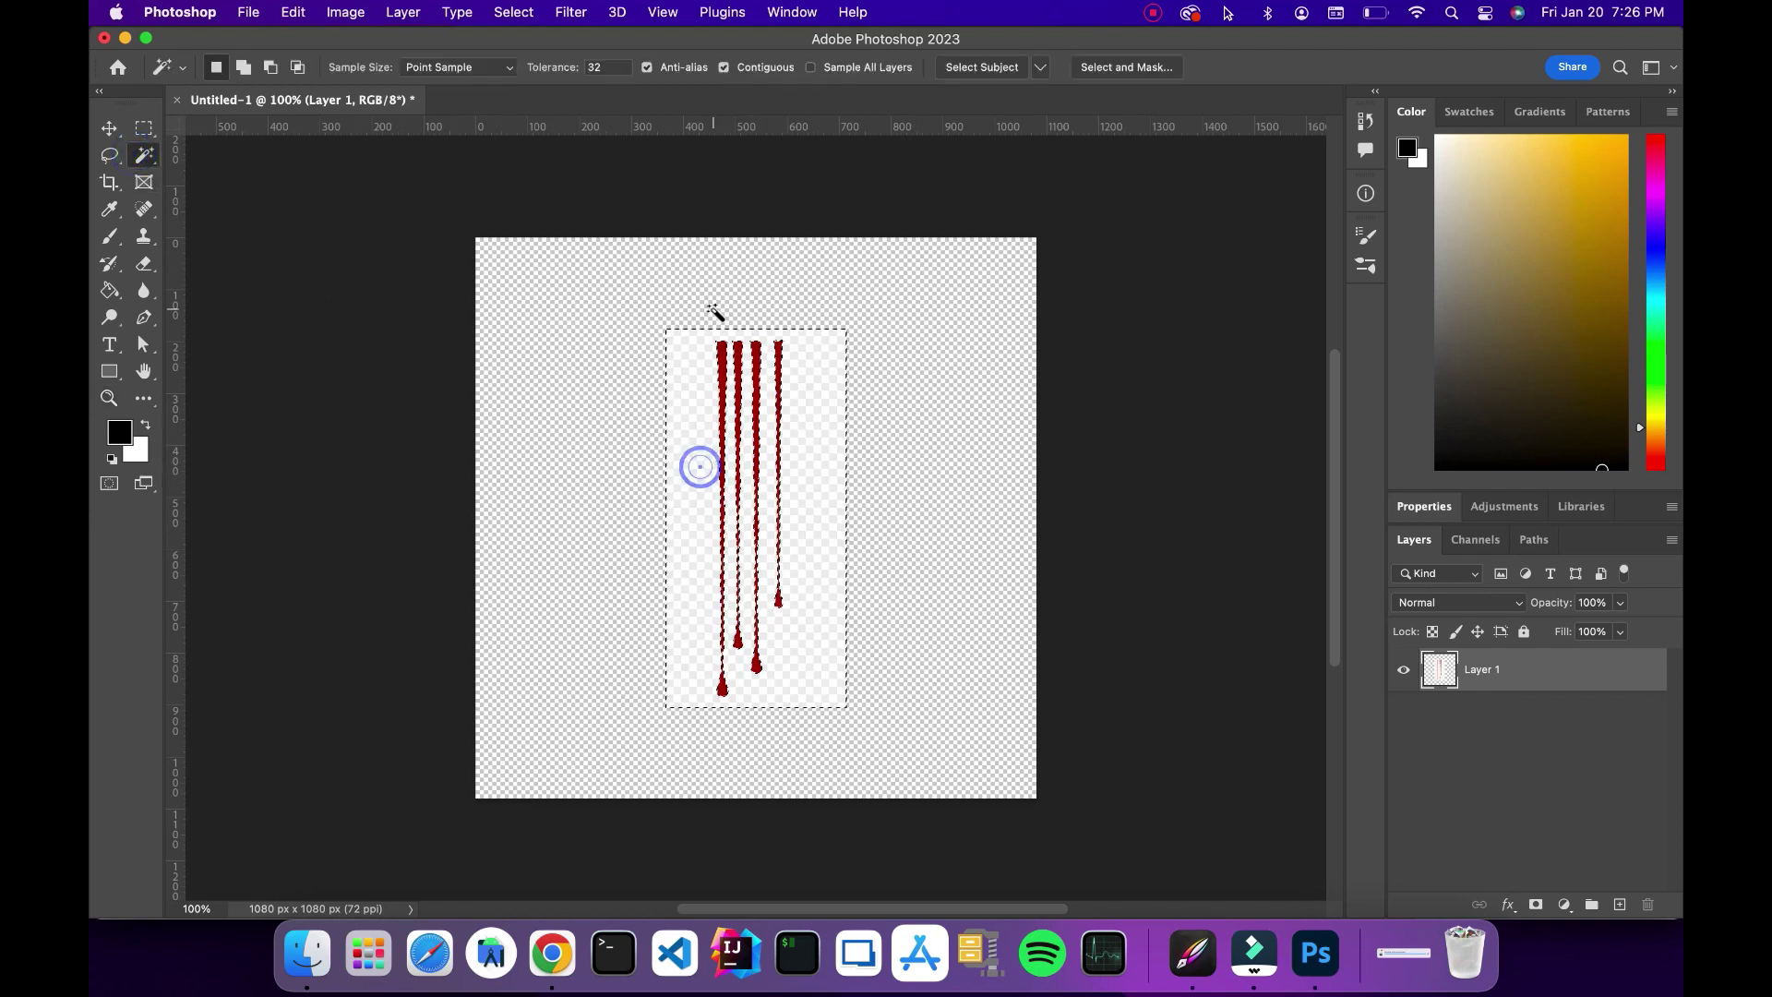
key("Delete")
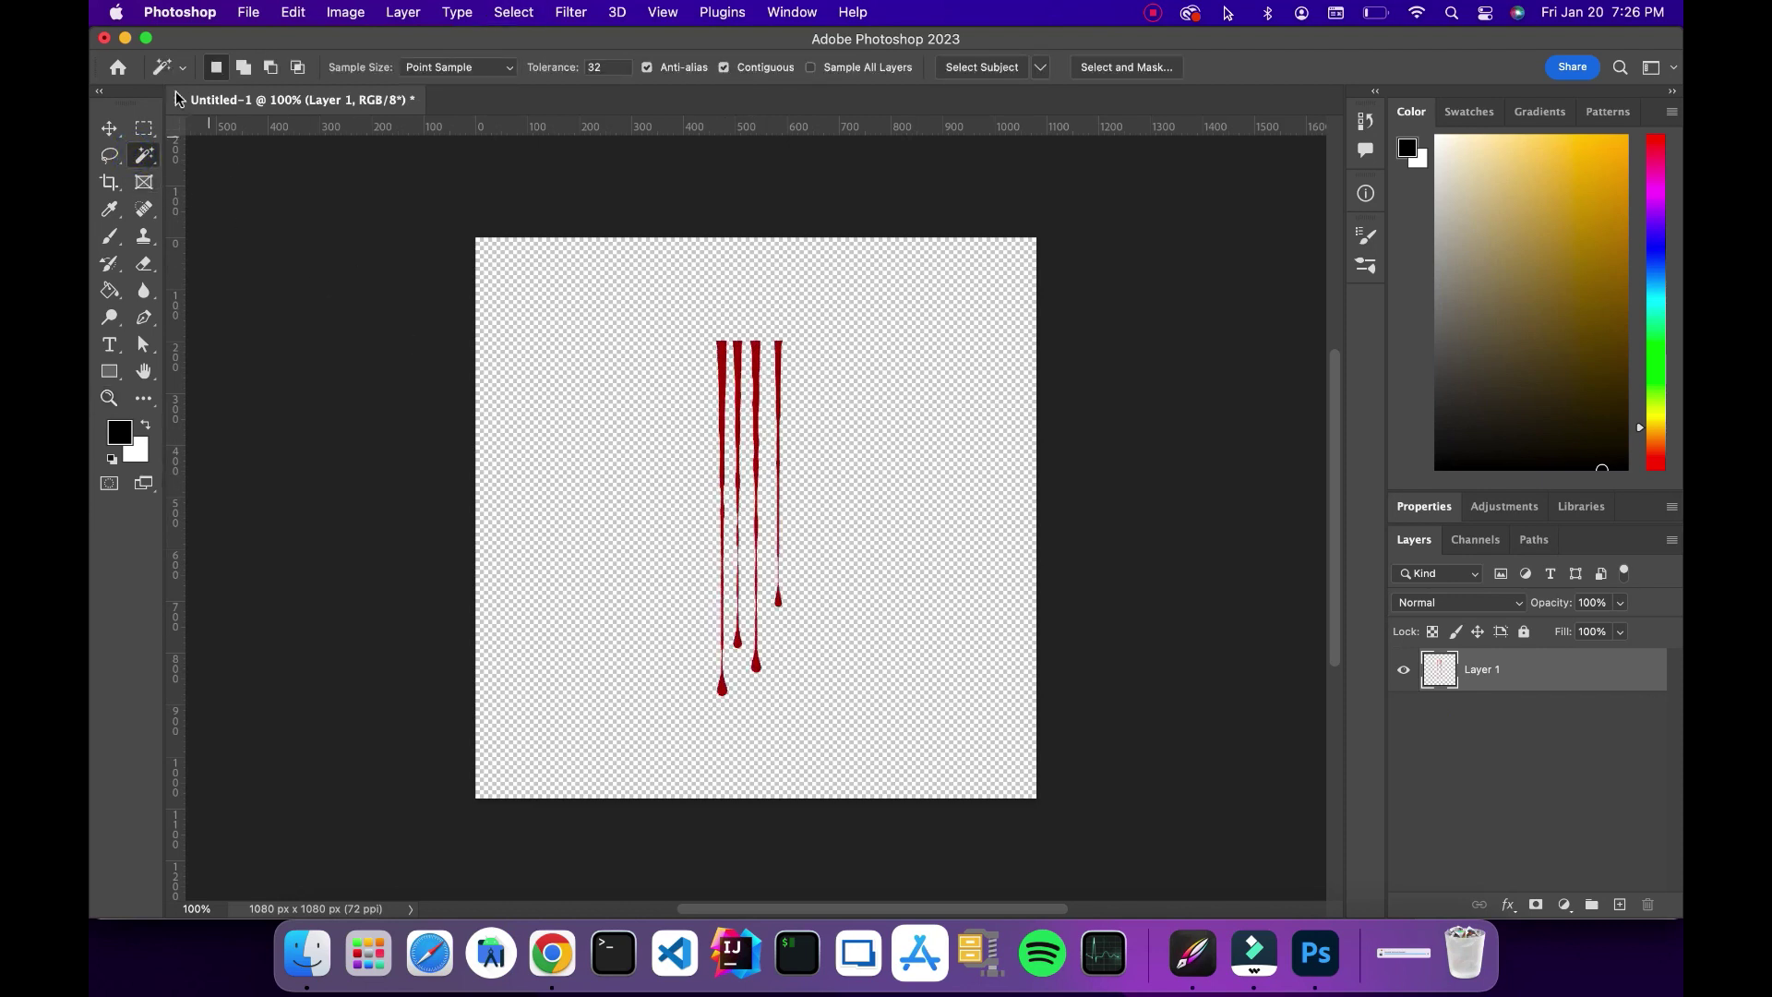
Apply a Bevel & Emboss effect to the drips, using Inner Bevel with 1000% depth and 7 px size
left_click(1518, 904)
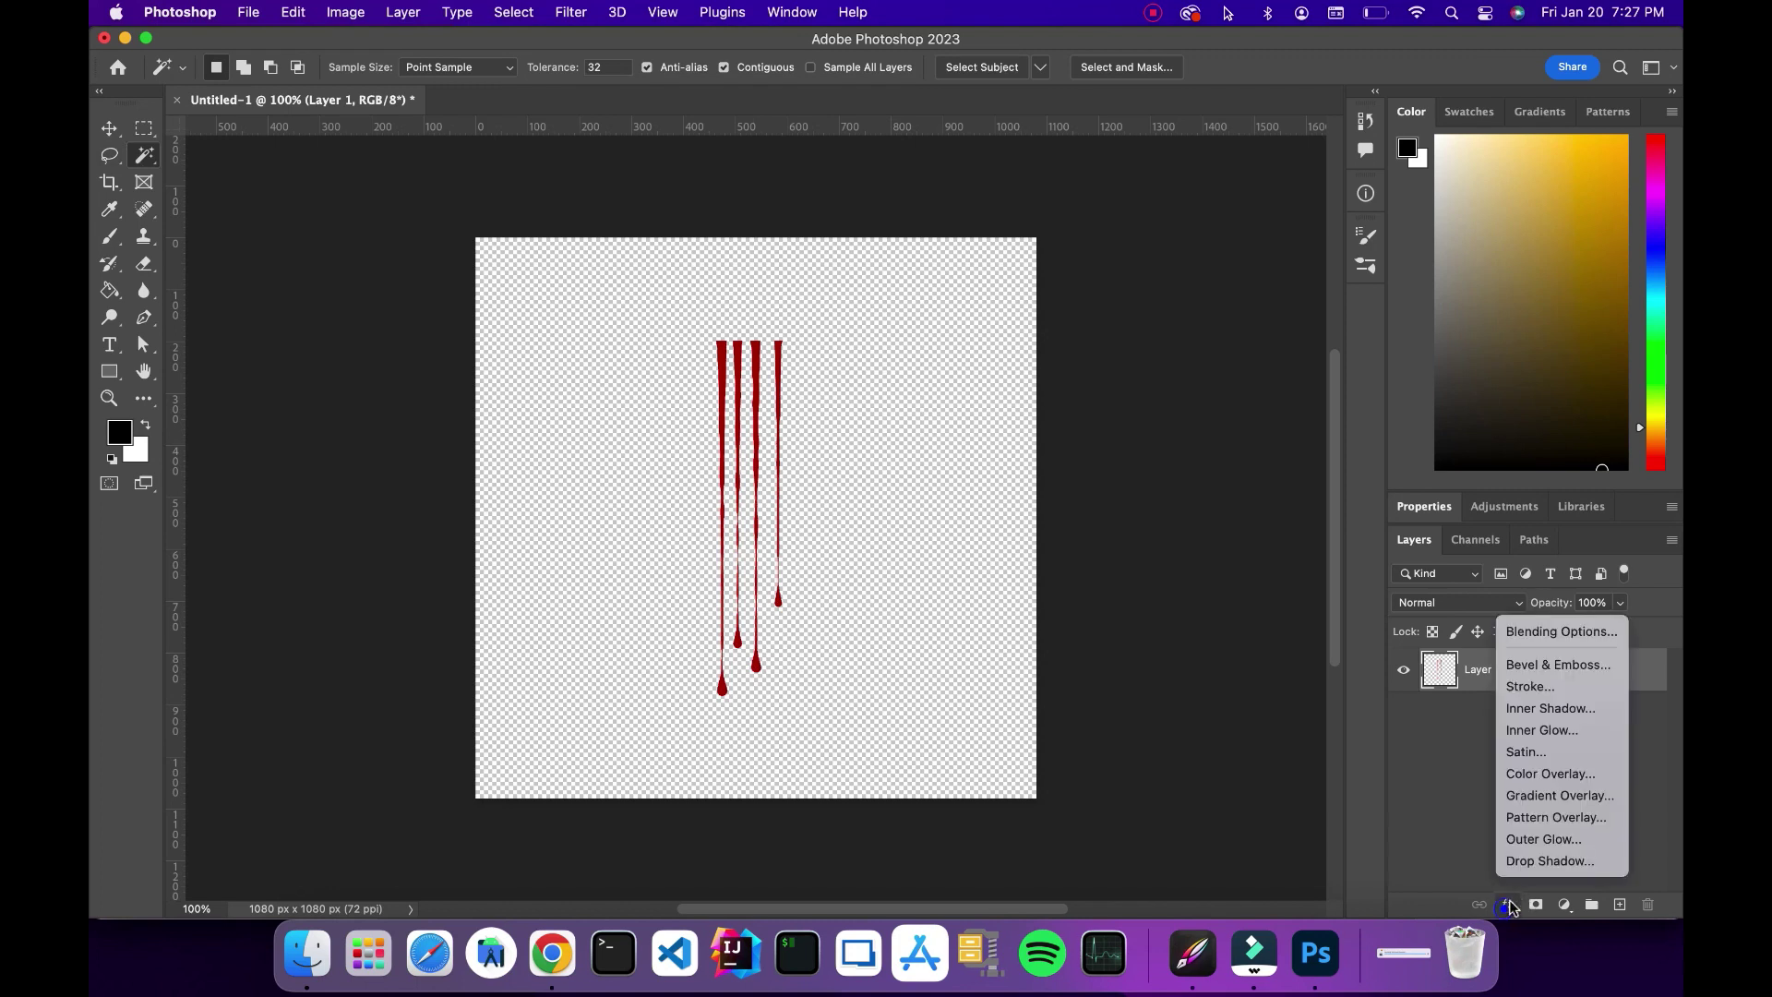
left_click(1543, 665)
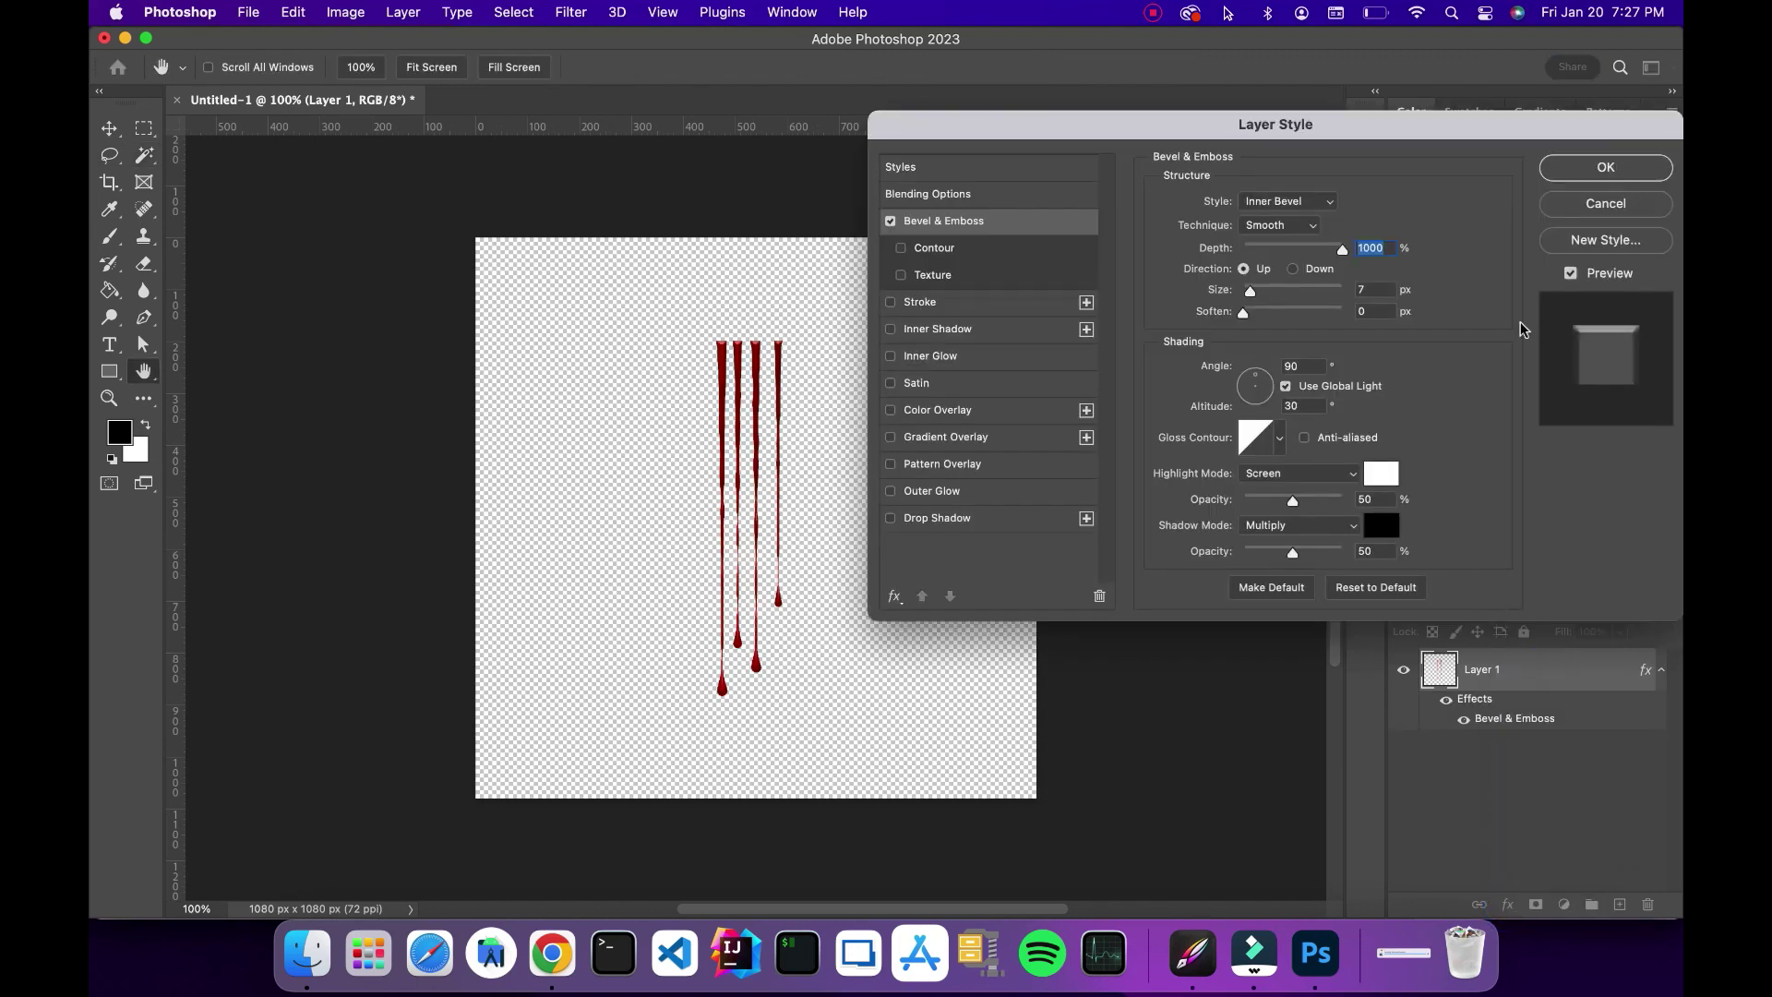
left_click(1586, 169)
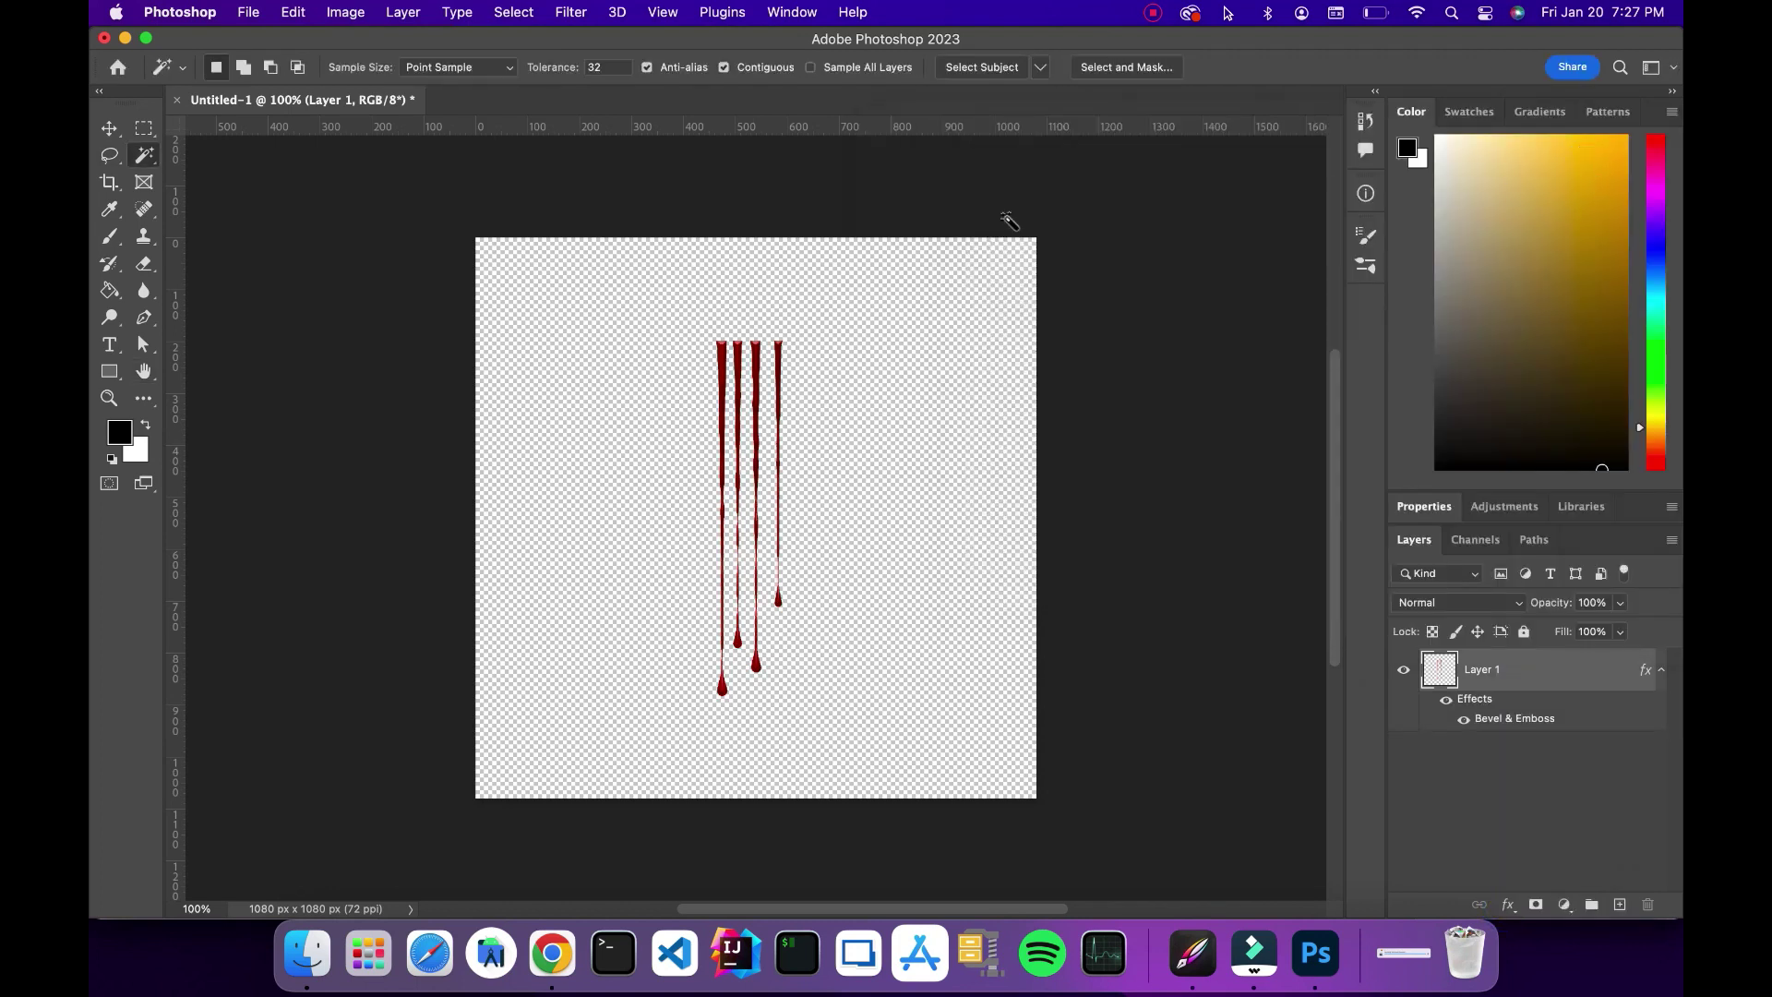
Try to erase all but the leftmost blood drip with the soft 102 px eraser
left_click(143, 263)
mouse_move(785, 333)
left_mouse_down()
mouse_move(783, 413)
mouse_move(761, 388)
mouse_move(774, 444)
mouse_move(754, 338)
mouse_move(782, 628)
mouse_move(779, 602)
mouse_move(767, 650)
mouse_move(746, 449)
mouse_move(752, 608)
left_mouse_up()
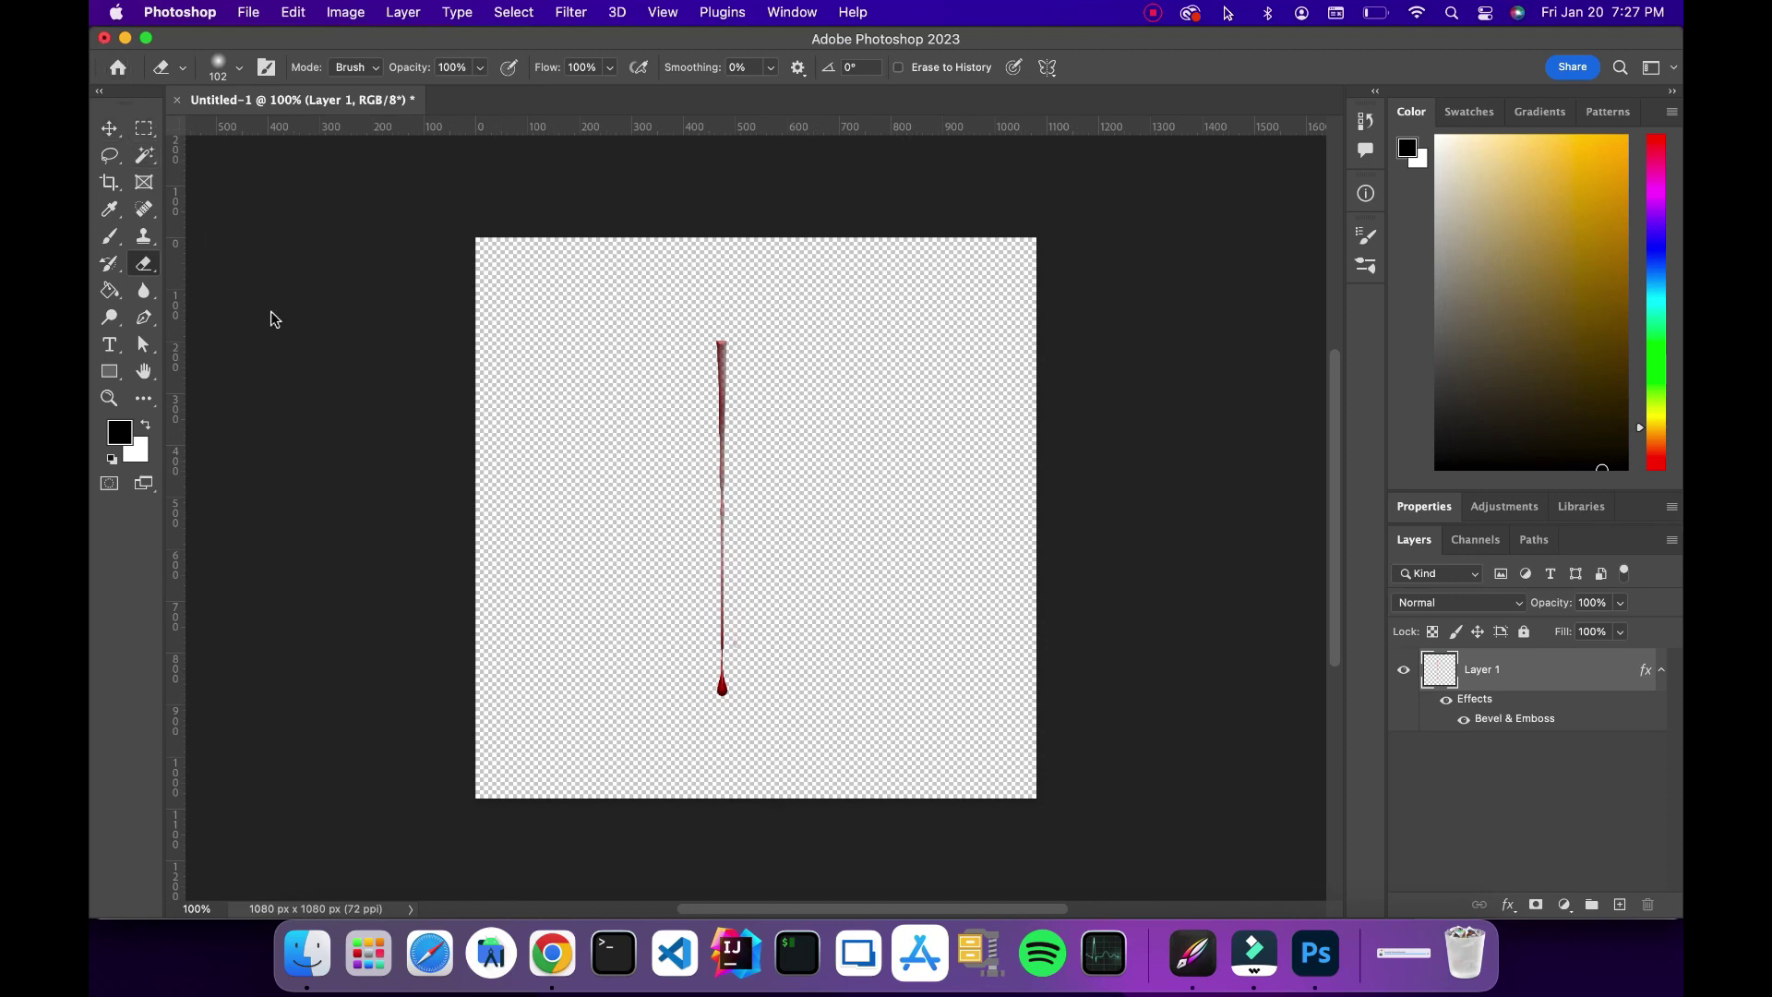
key("super+z")
Set the eraser to 252 px at 100% hardness and erase every blood drip except the leftmost one
left_click(230, 81)
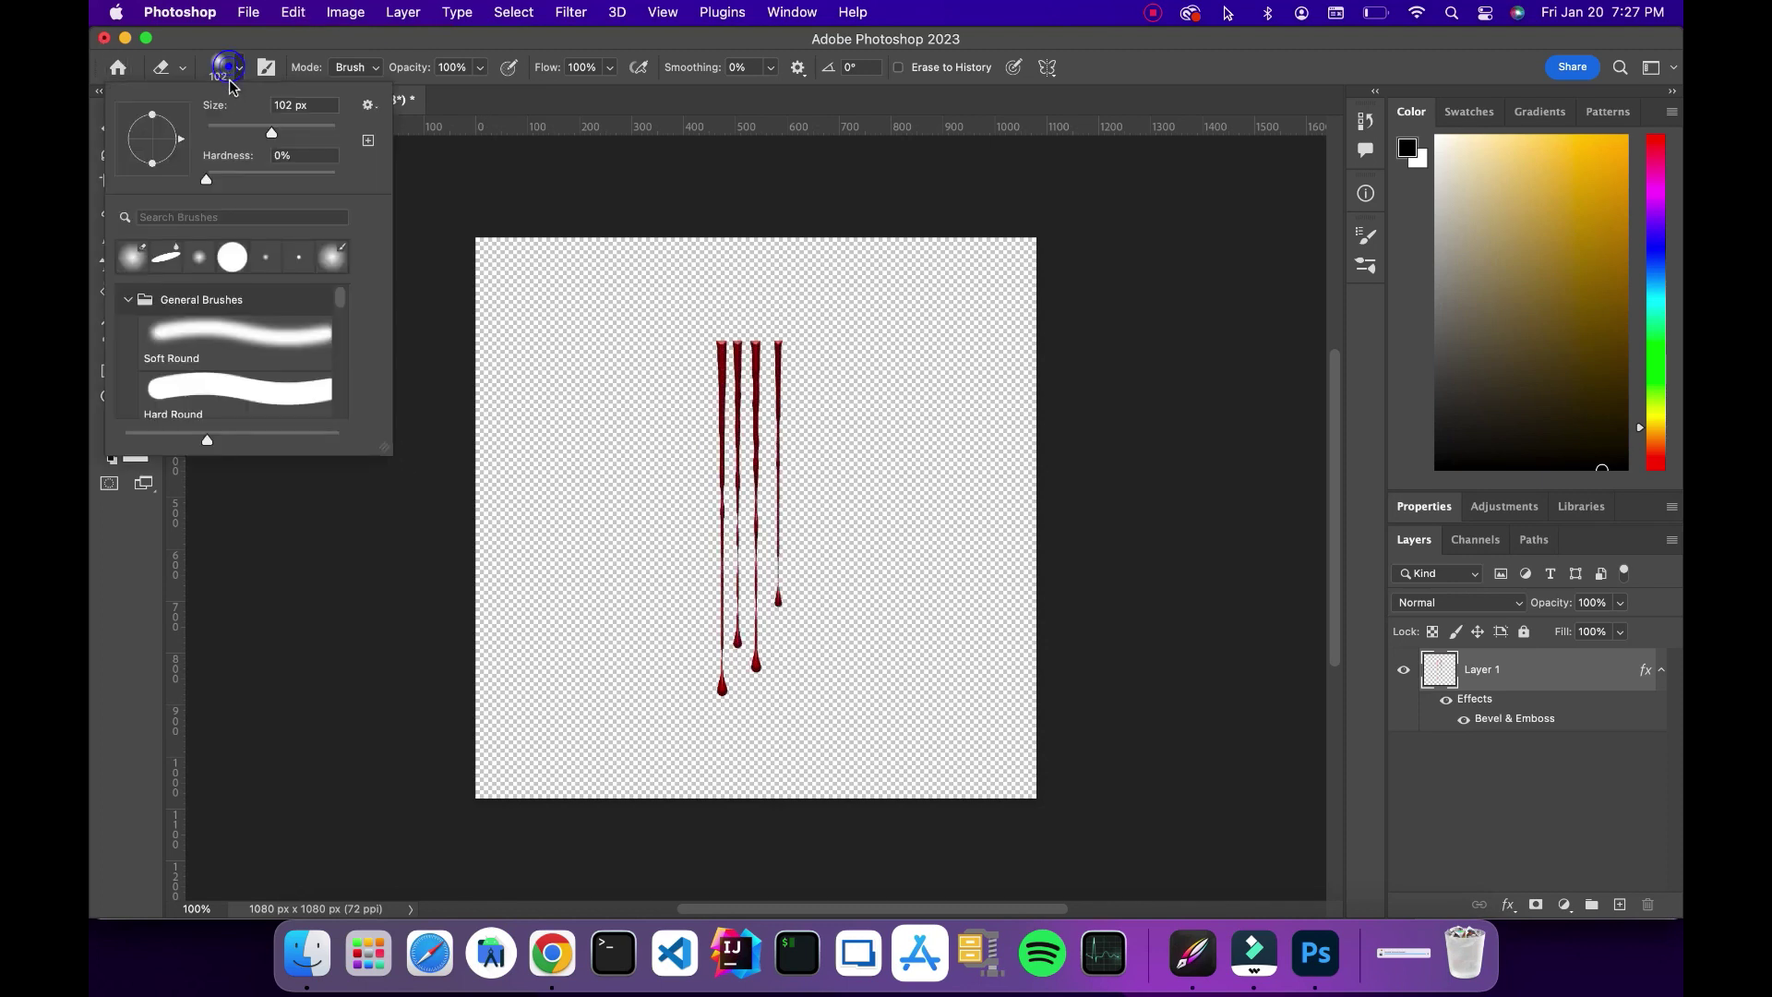
left_click_drag(209, 179, 336, 179)
left_click(219, 132)
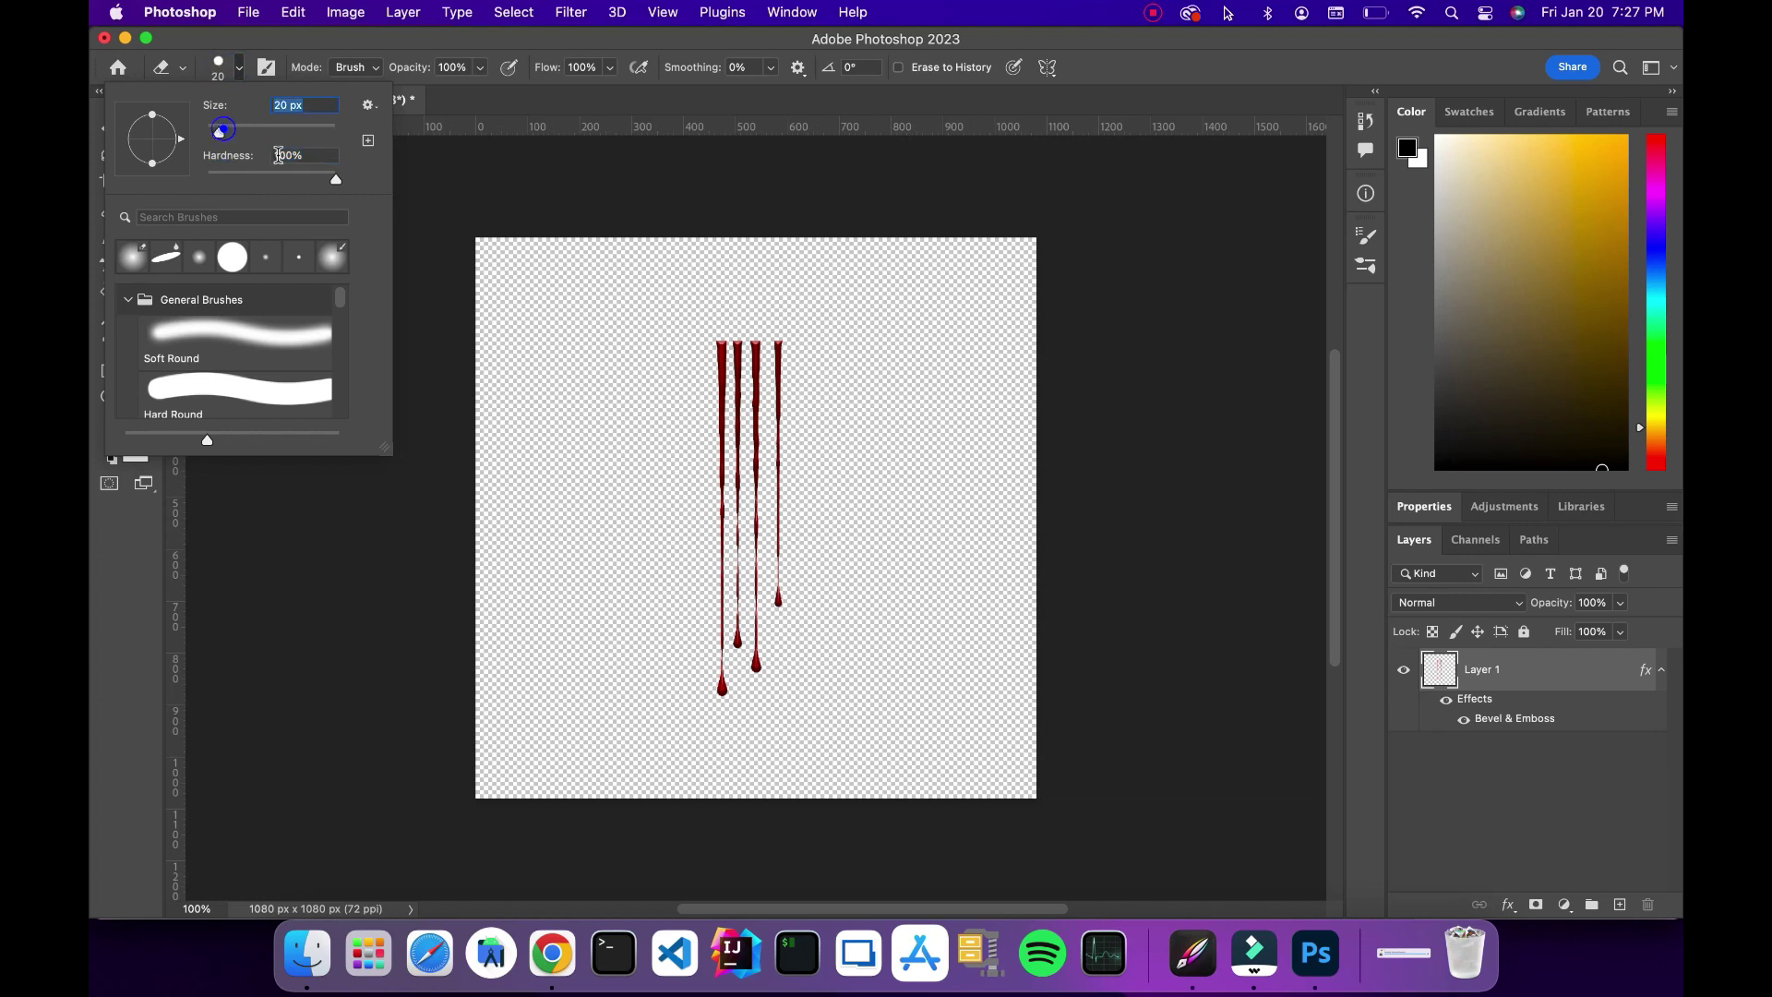
type("252")
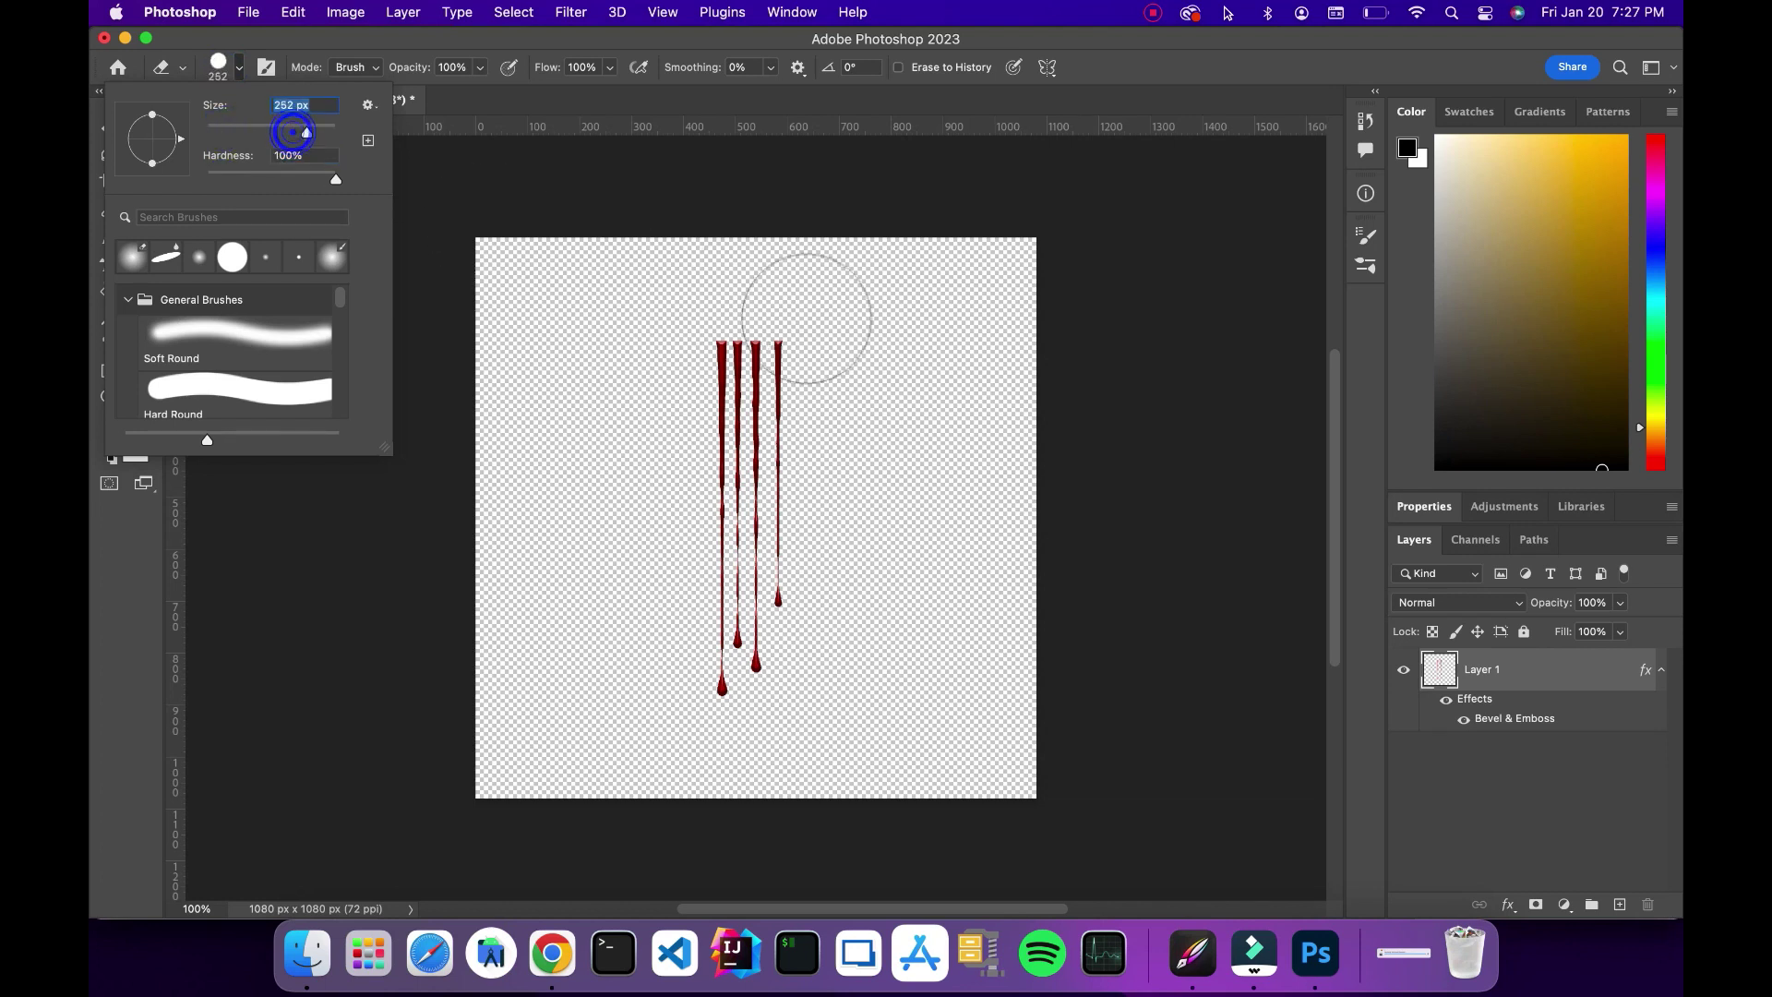
left_click(829, 351)
mouse_move(827, 385)
left_mouse_down()
mouse_move(795, 339)
mouse_move(794, 641)
left_mouse_up()
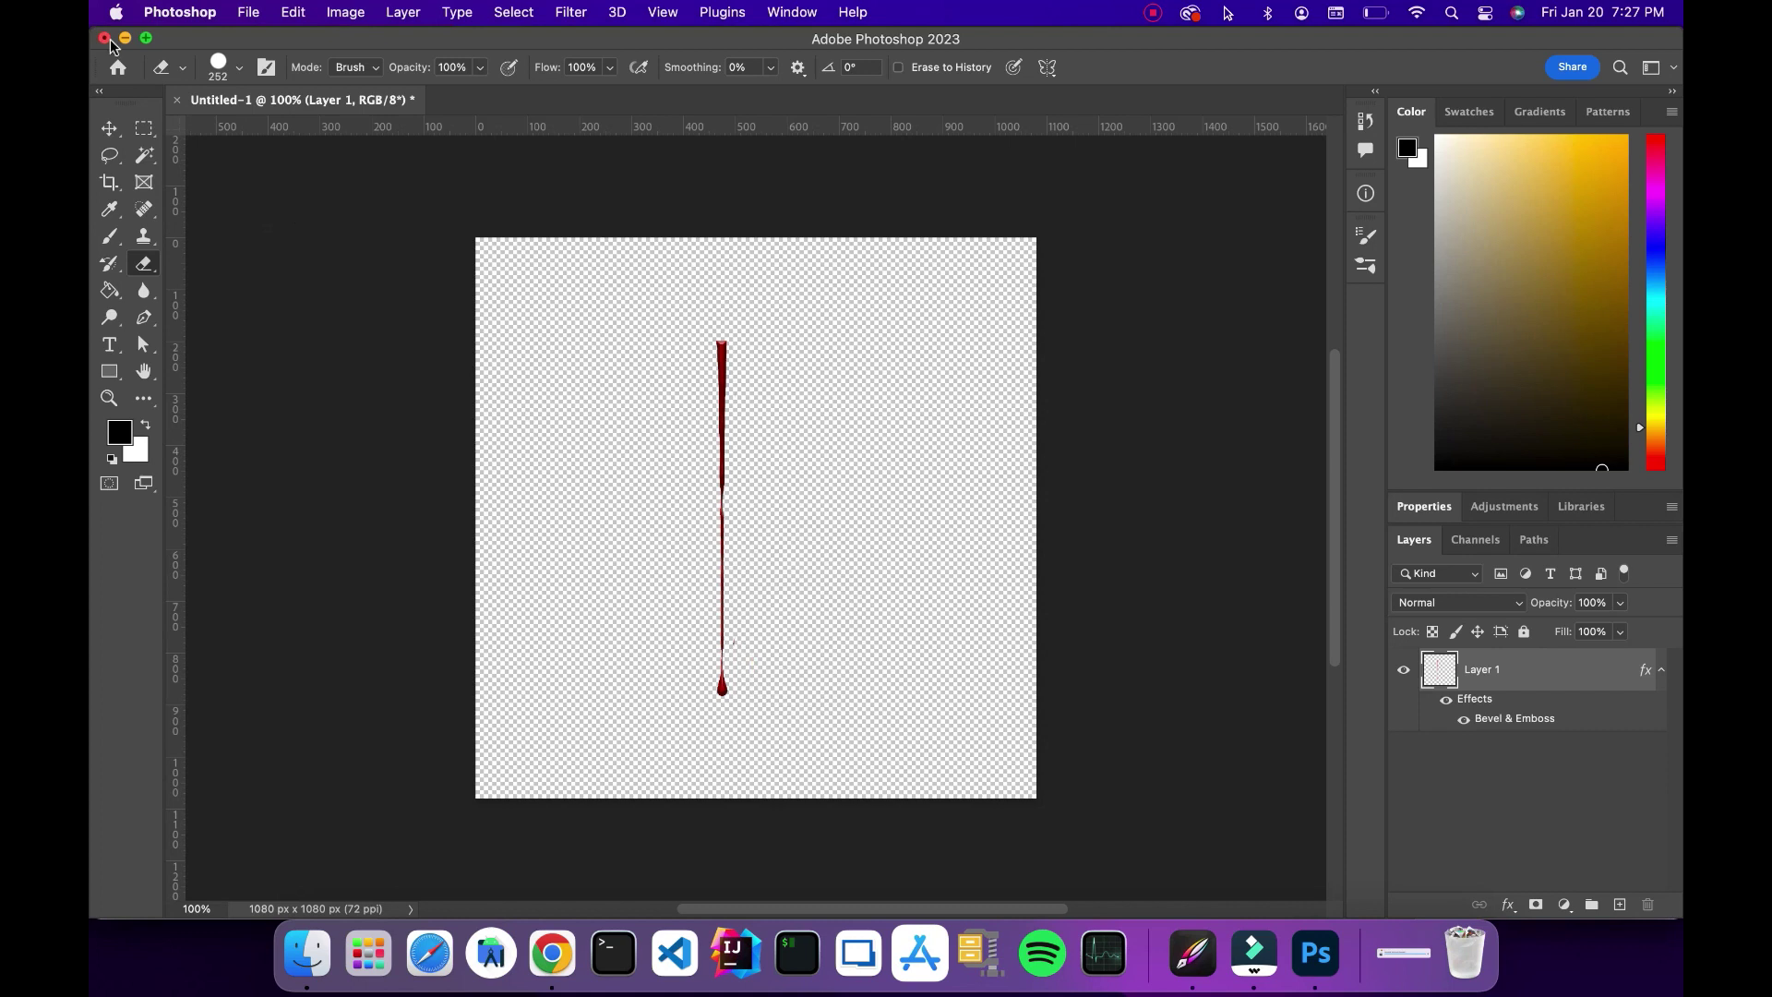
Bring the single blood drip from Photoshop into Layer 8 of the Vectornator portrait and minimise Photoshop
left_click_drag(91, 28, 738, 74)
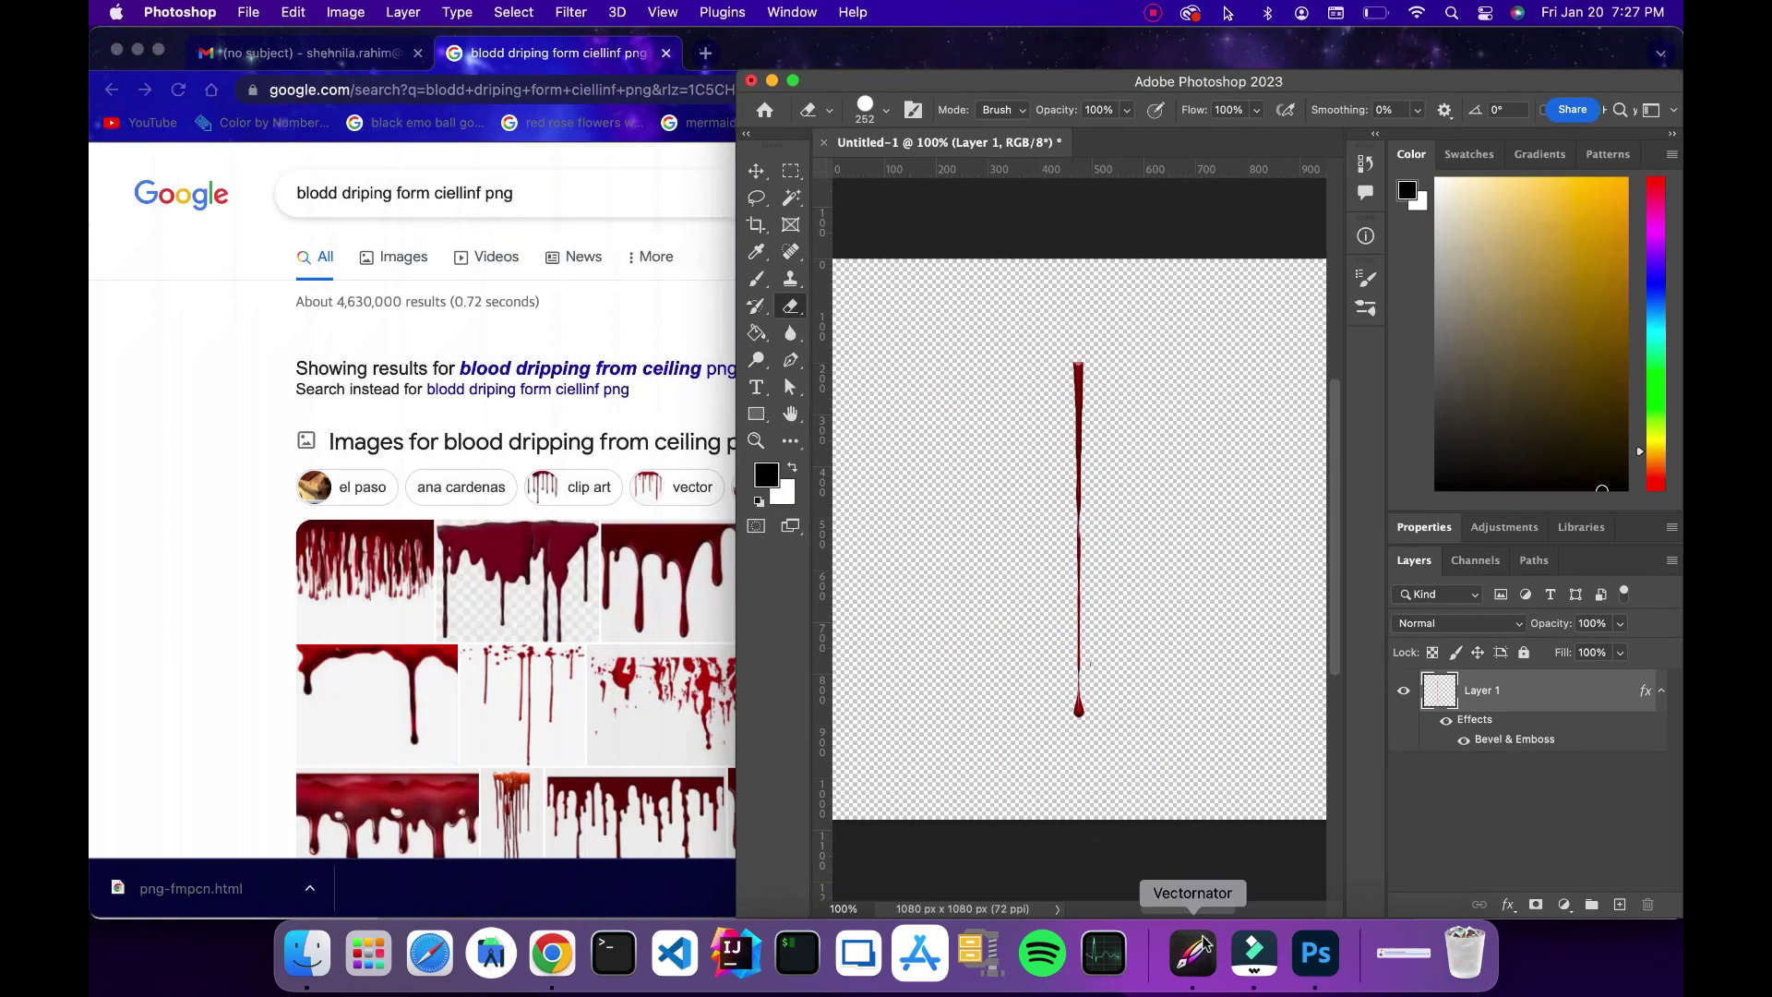
left_click(1193, 953)
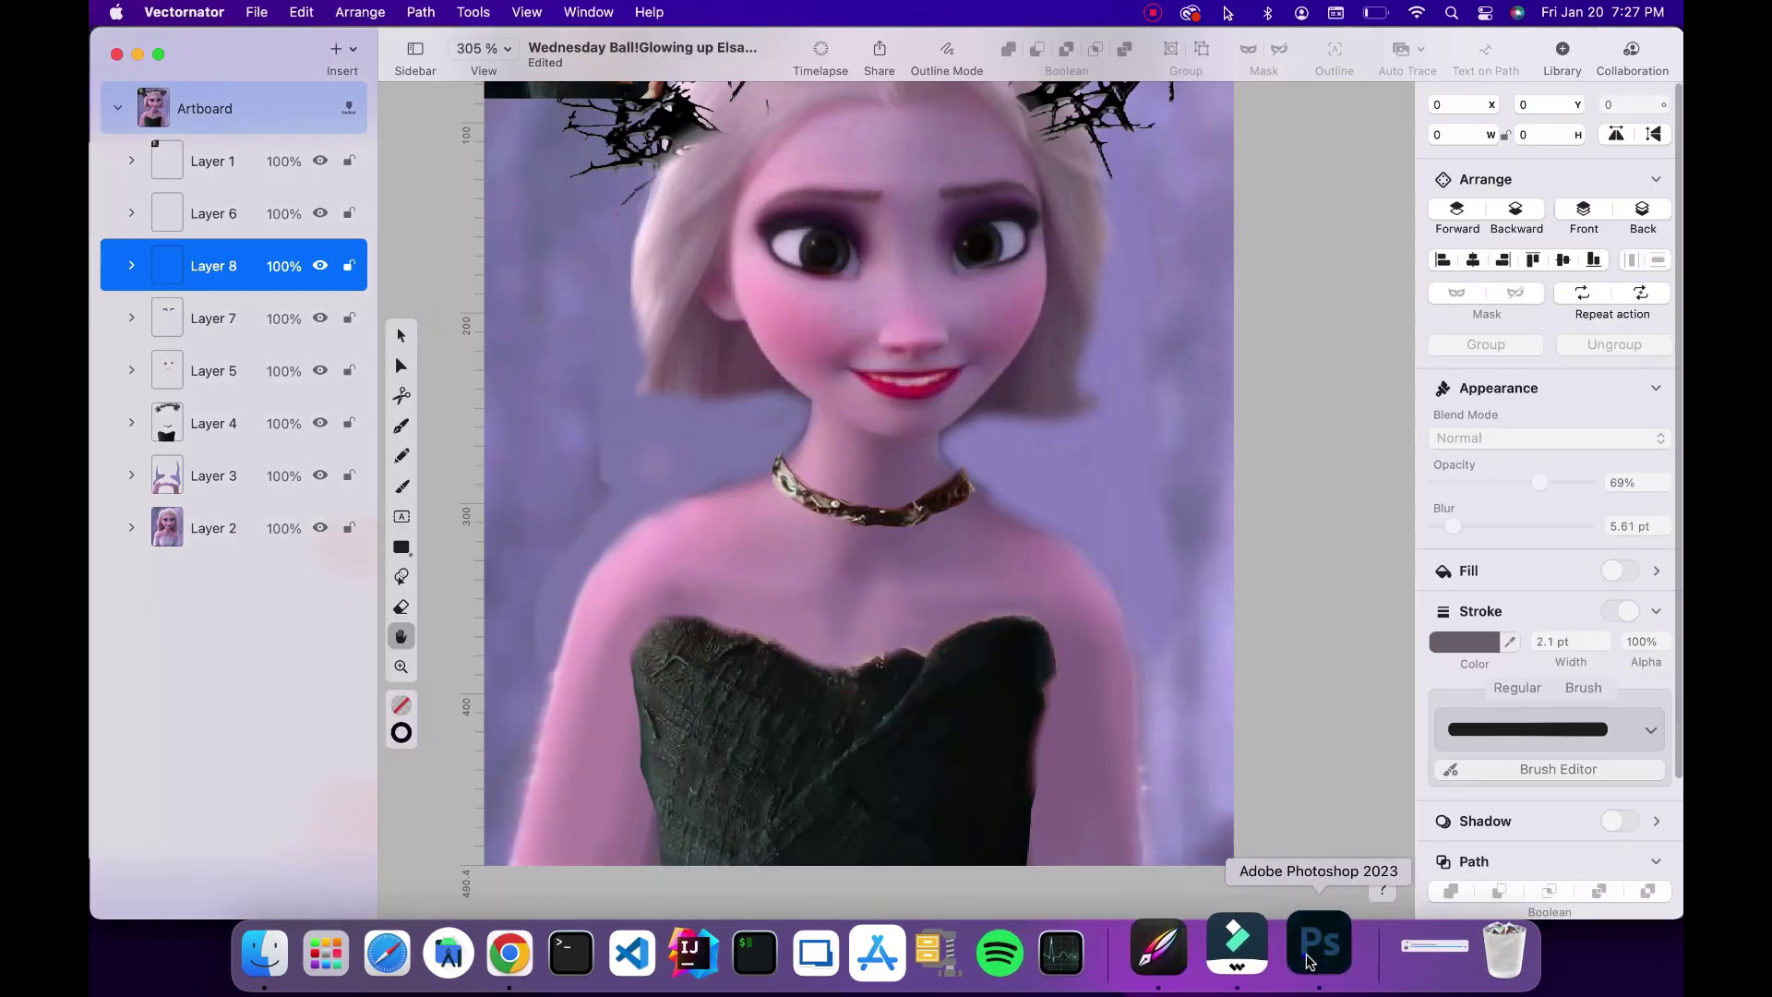
left_click(1335, 943)
left_click(756, 169)
left_click_drag(1079, 378, 683, 517)
left_click(771, 81)
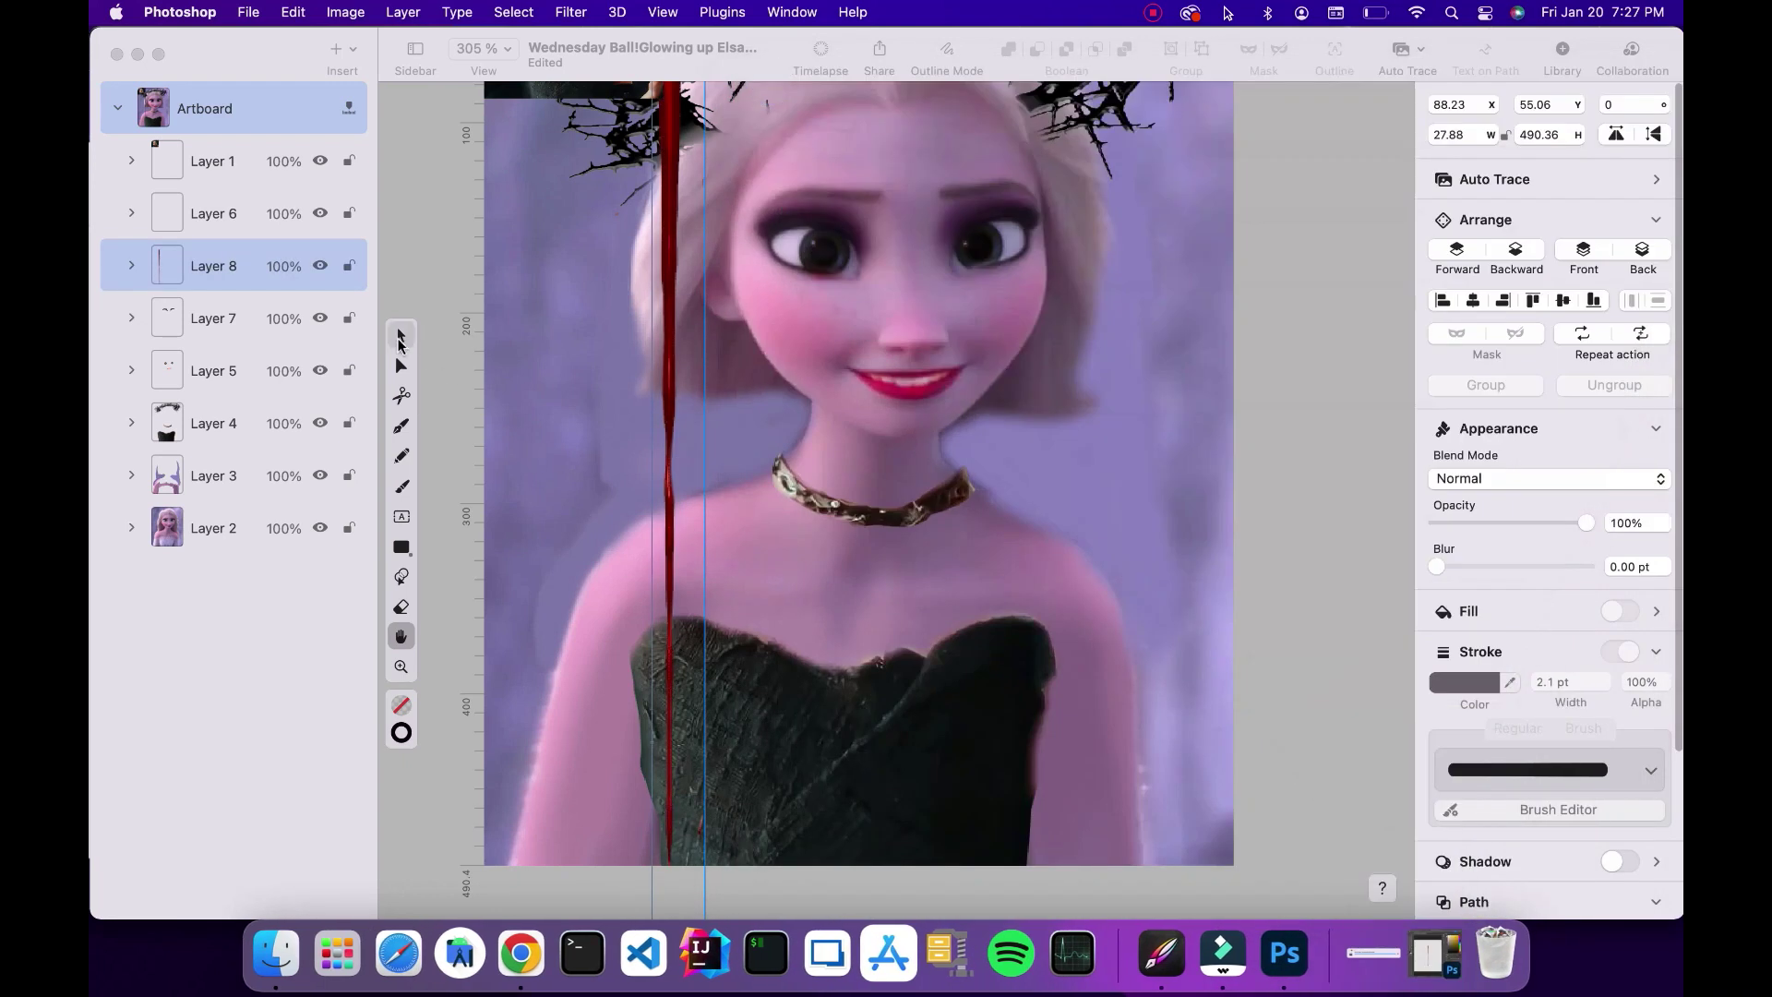
Move the blood drip to the artboard's upper-left area, at about X 20.89 and Y -1.12
left_click(398, 342)
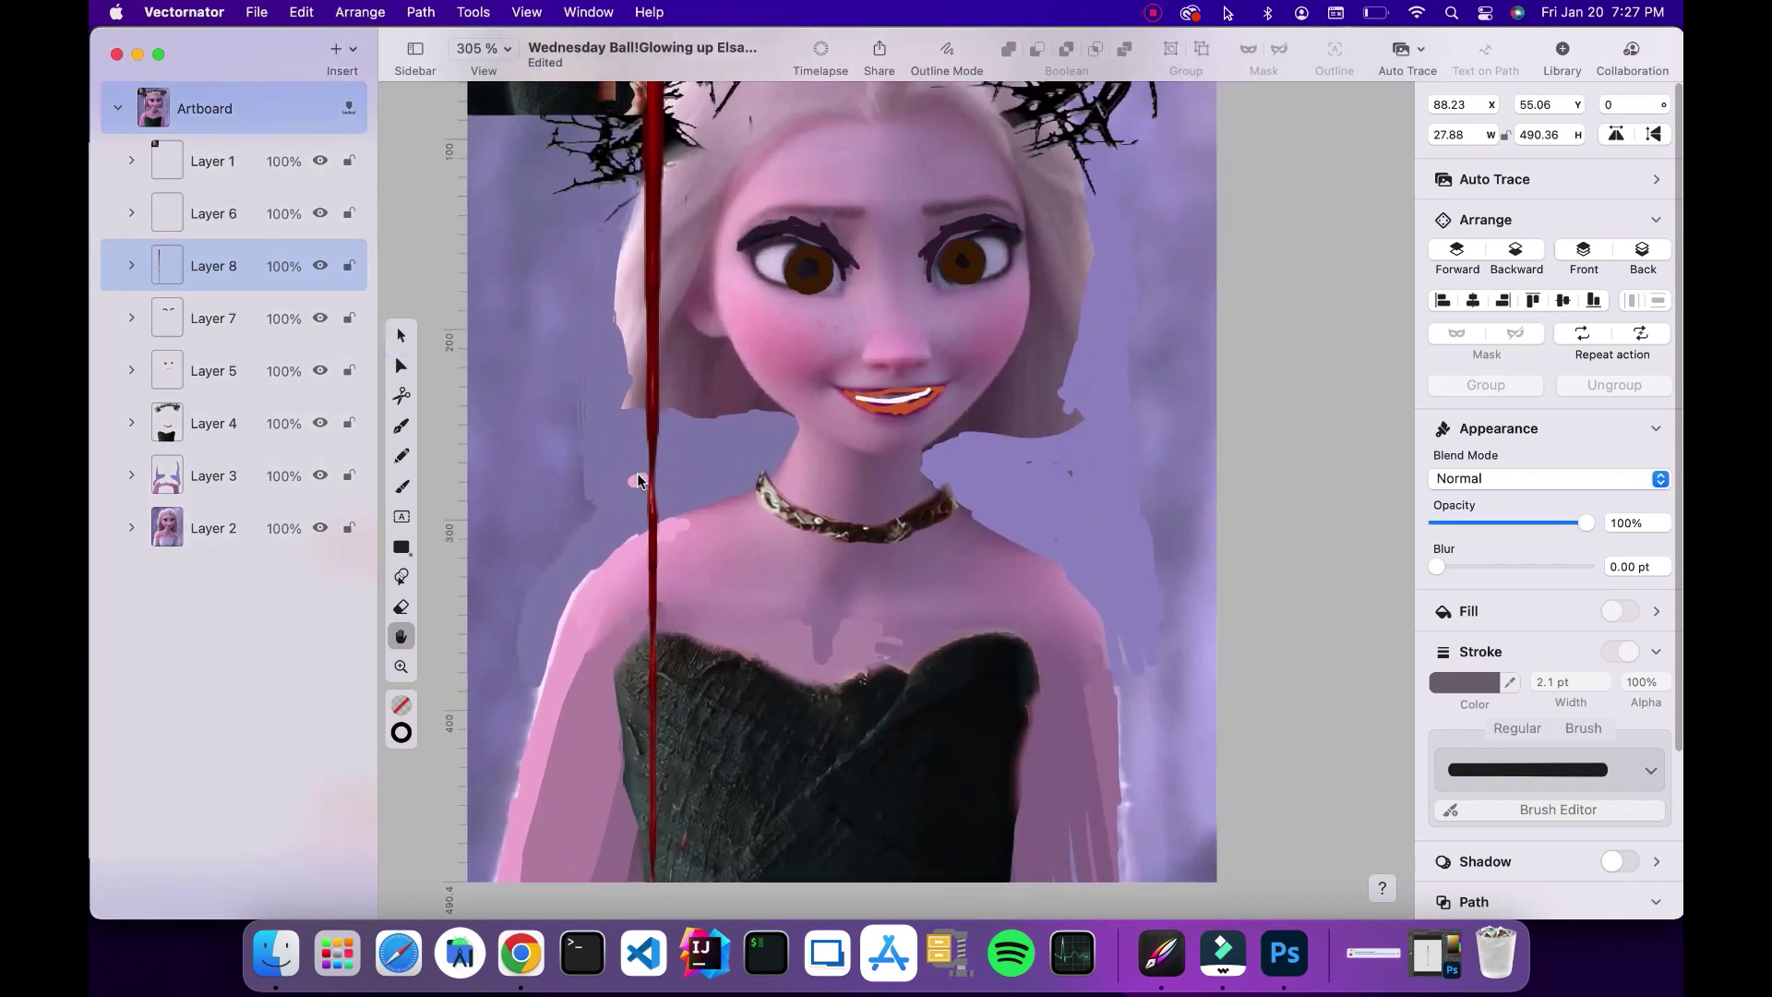
left_click(399, 340)
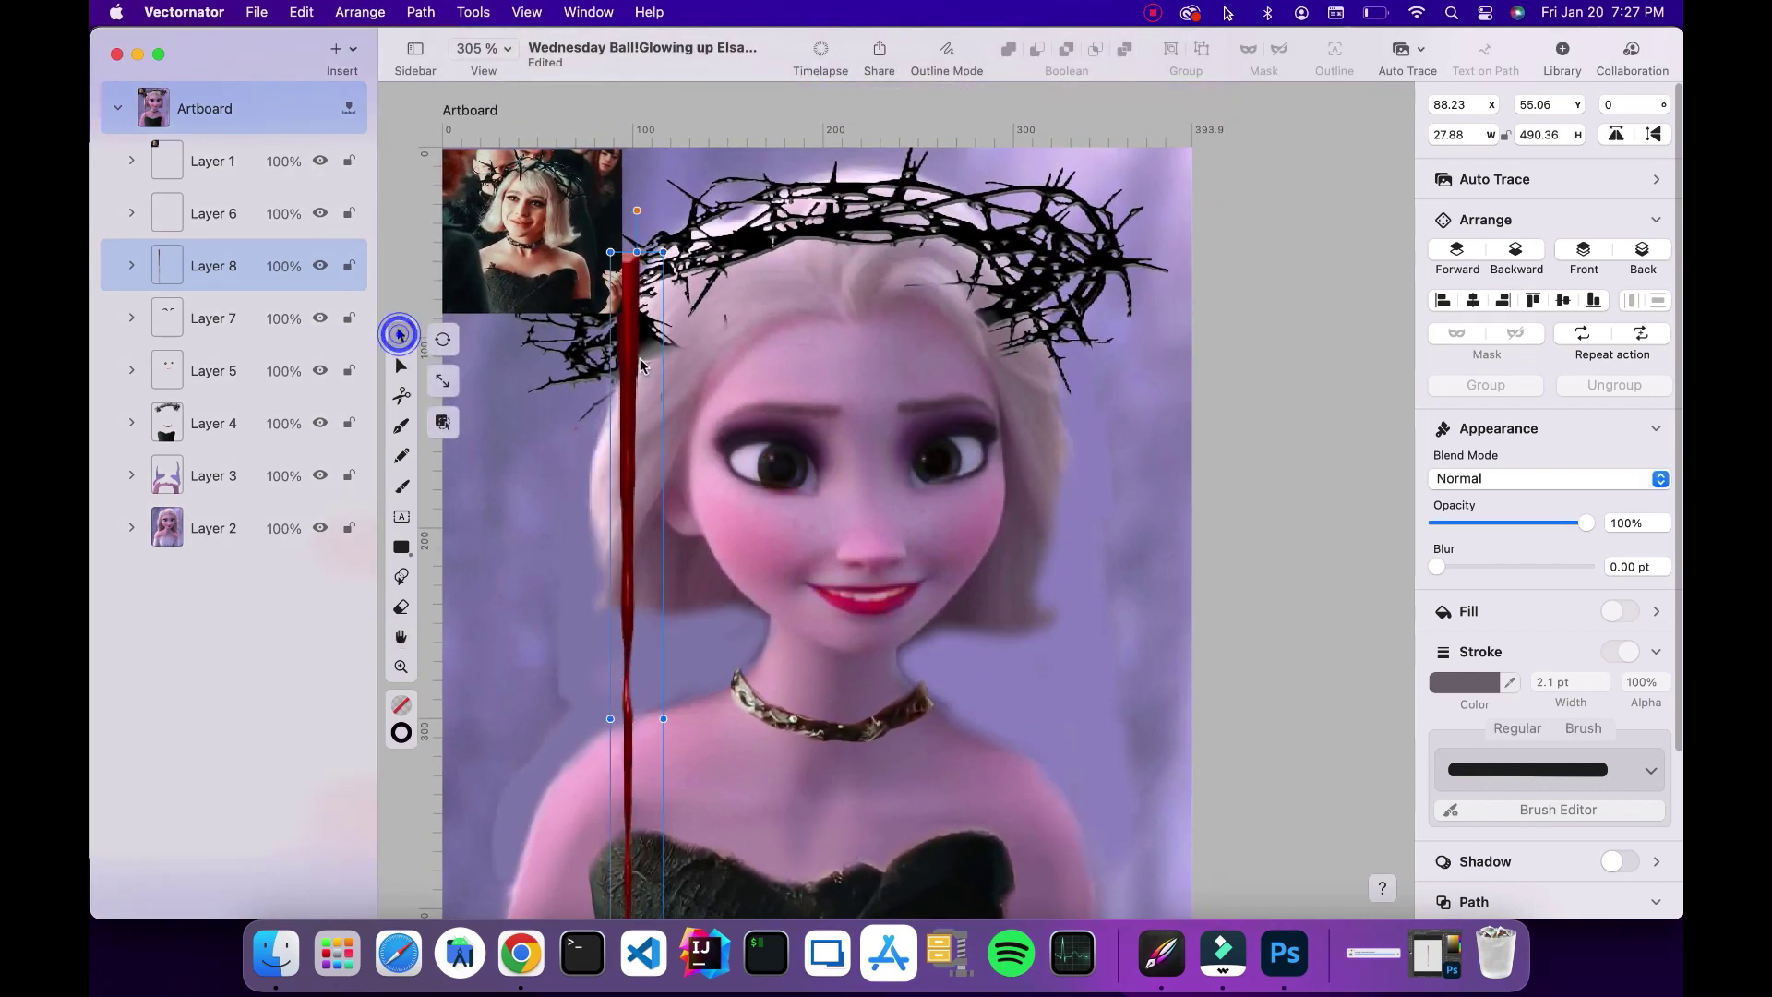
left_click_drag(627, 374, 513, 275)
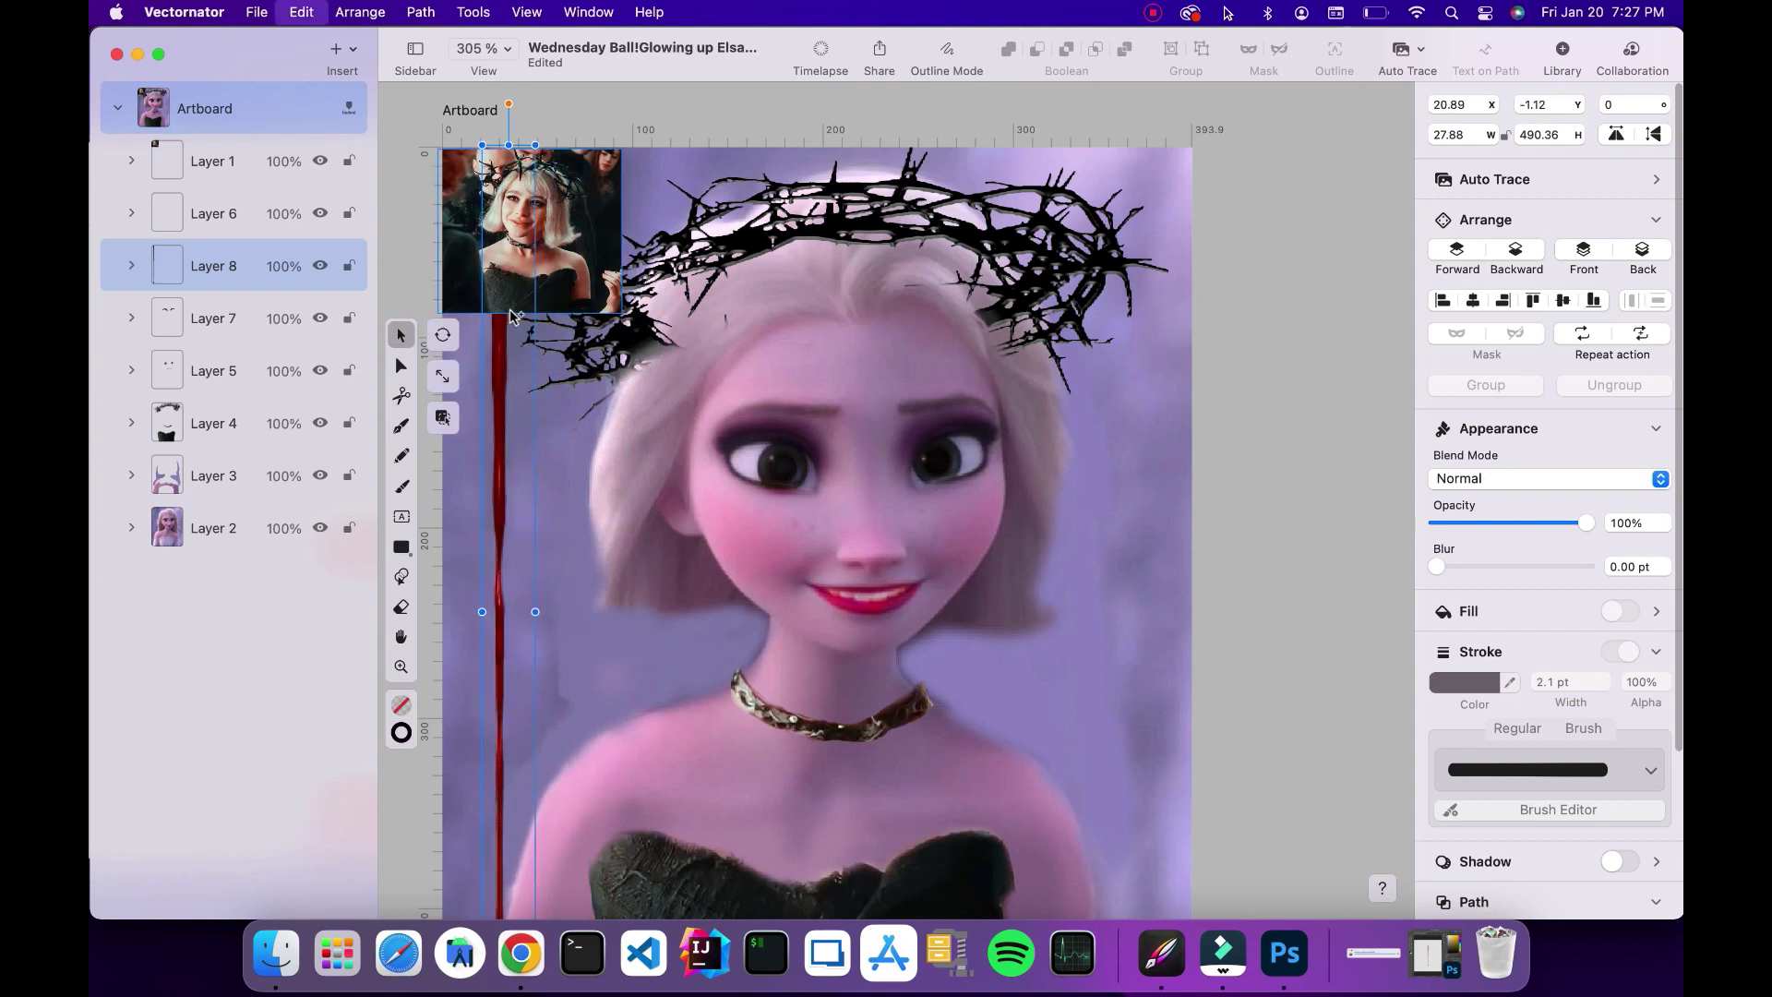
Duplicate the blood drip twice, placing one copy higher beside the first and another along the artboard's right edge
key("super+d")
left_click_drag(535, 356, 1176, 270)
key("super+d")
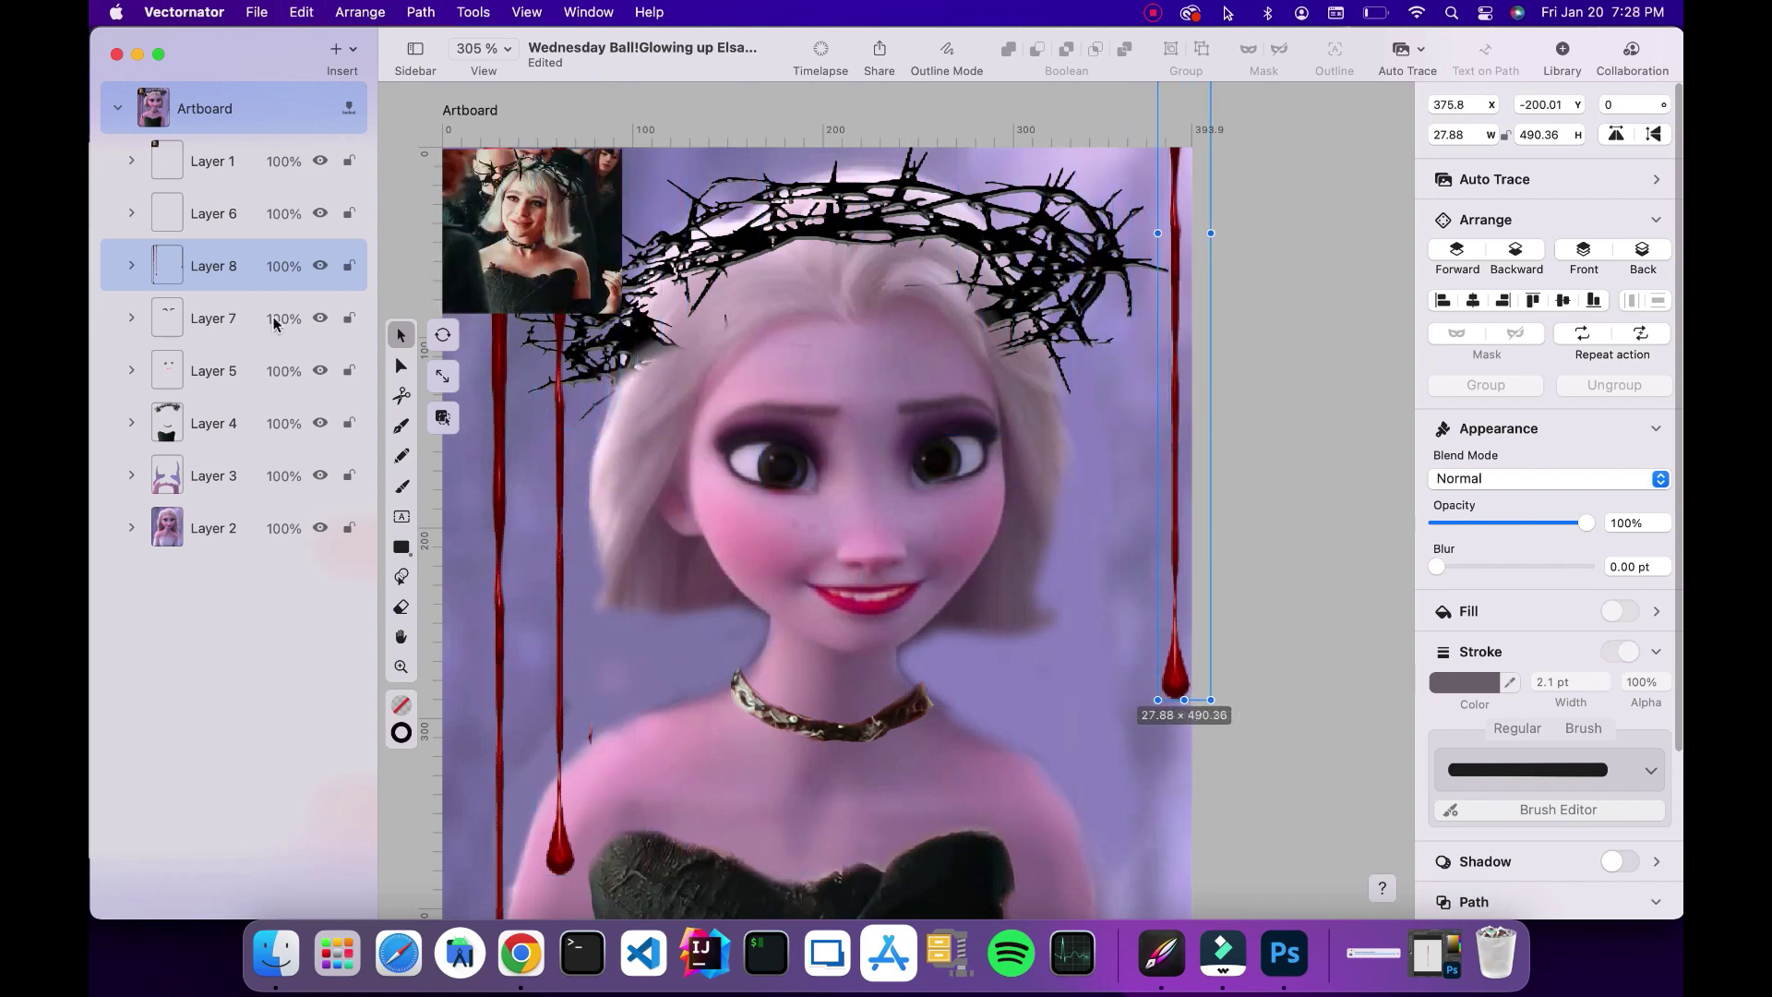
Insert a new layer directly above Layer 8 and make it the active layer
left_click(341, 54)
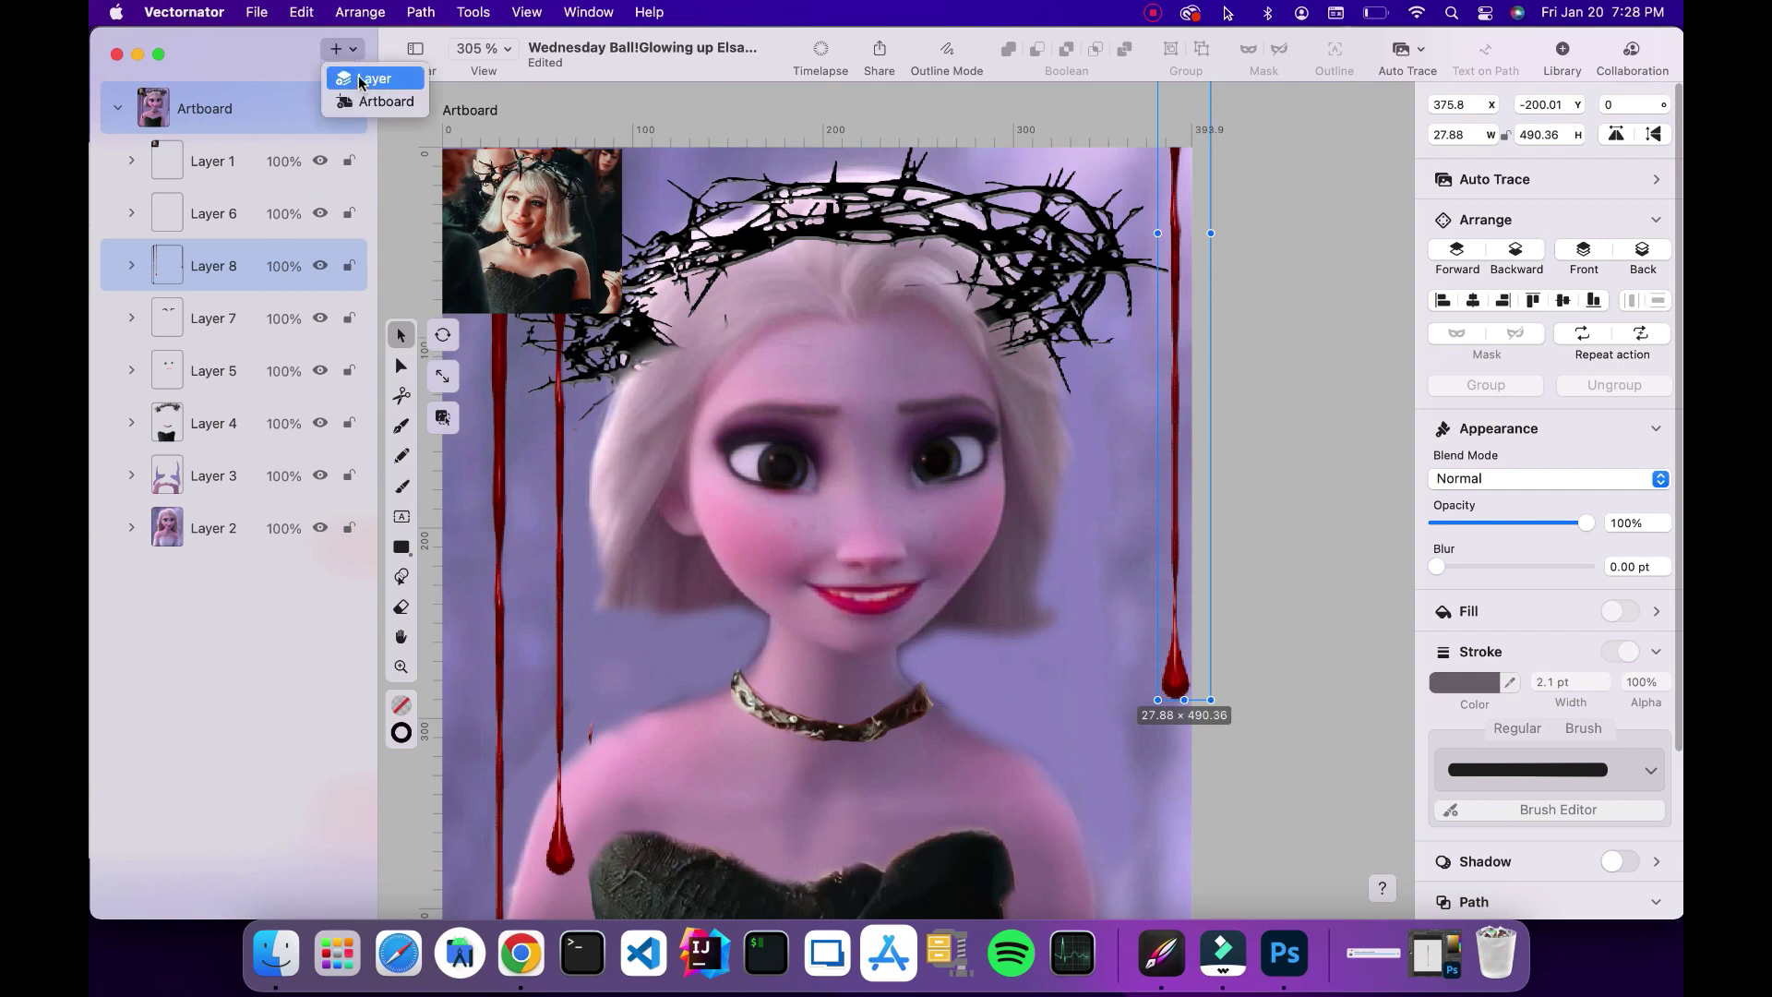
left_click(358, 76)
left_click(220, 266)
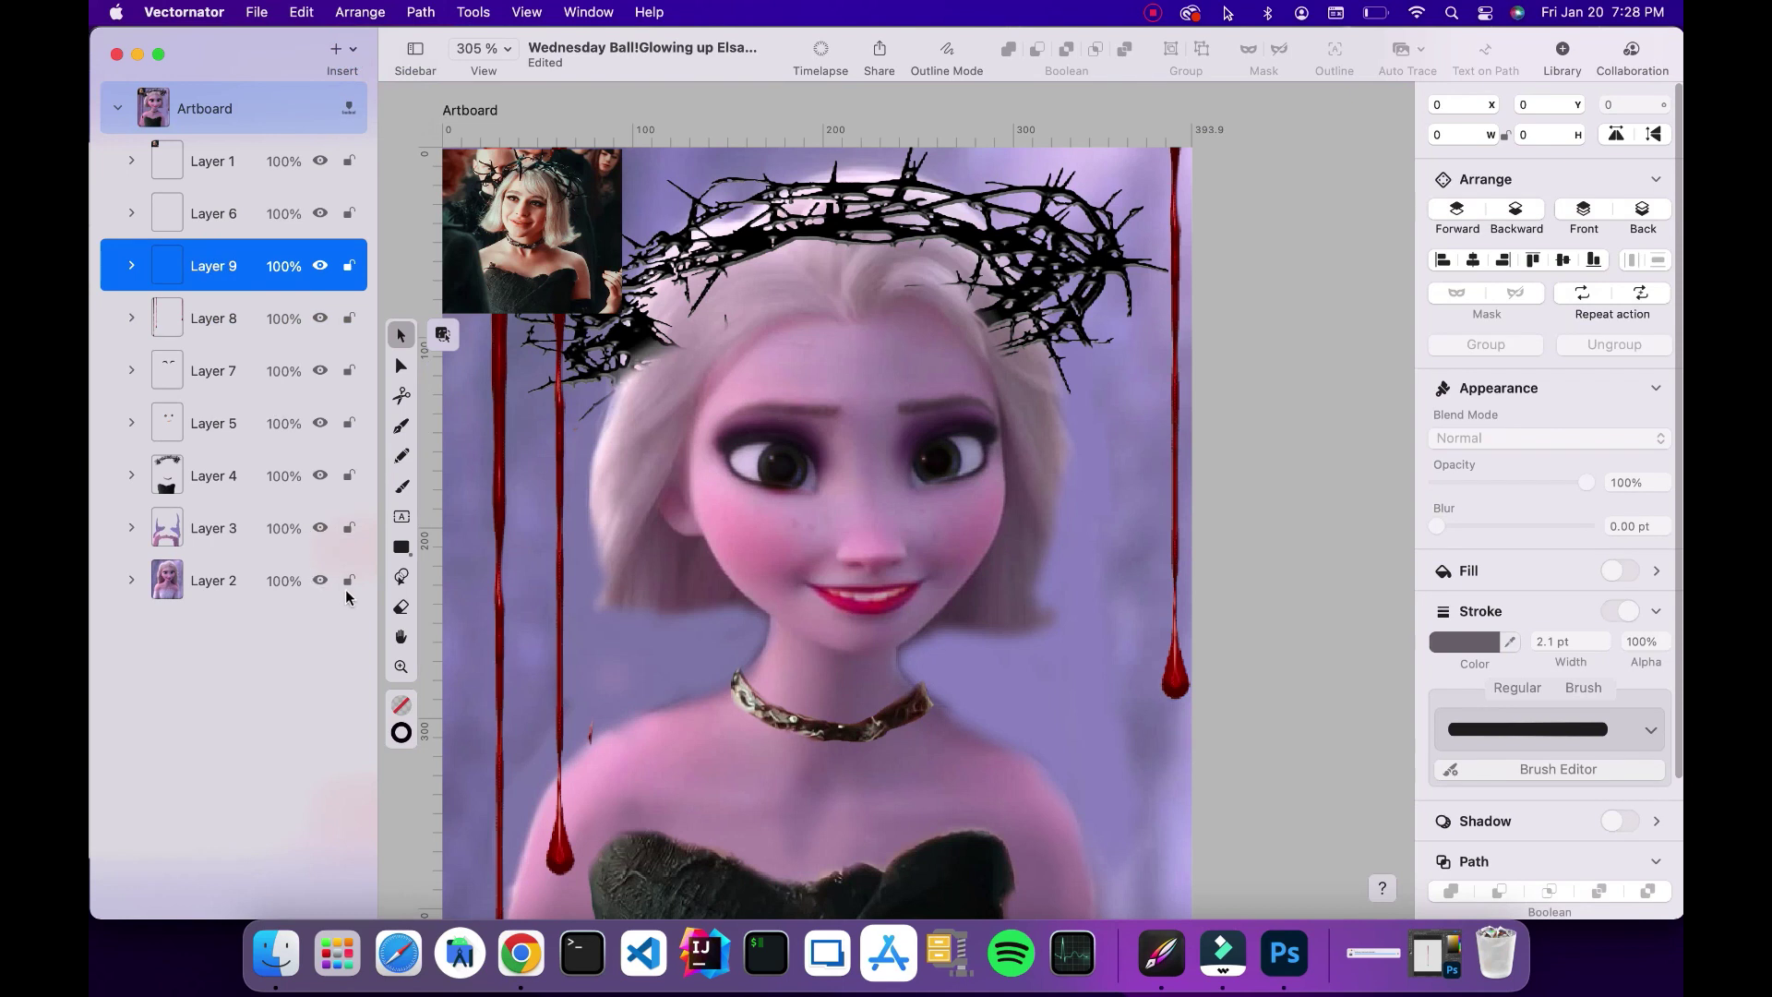
left_click(400, 635)
left_click_drag(801, 855, 794, 740)
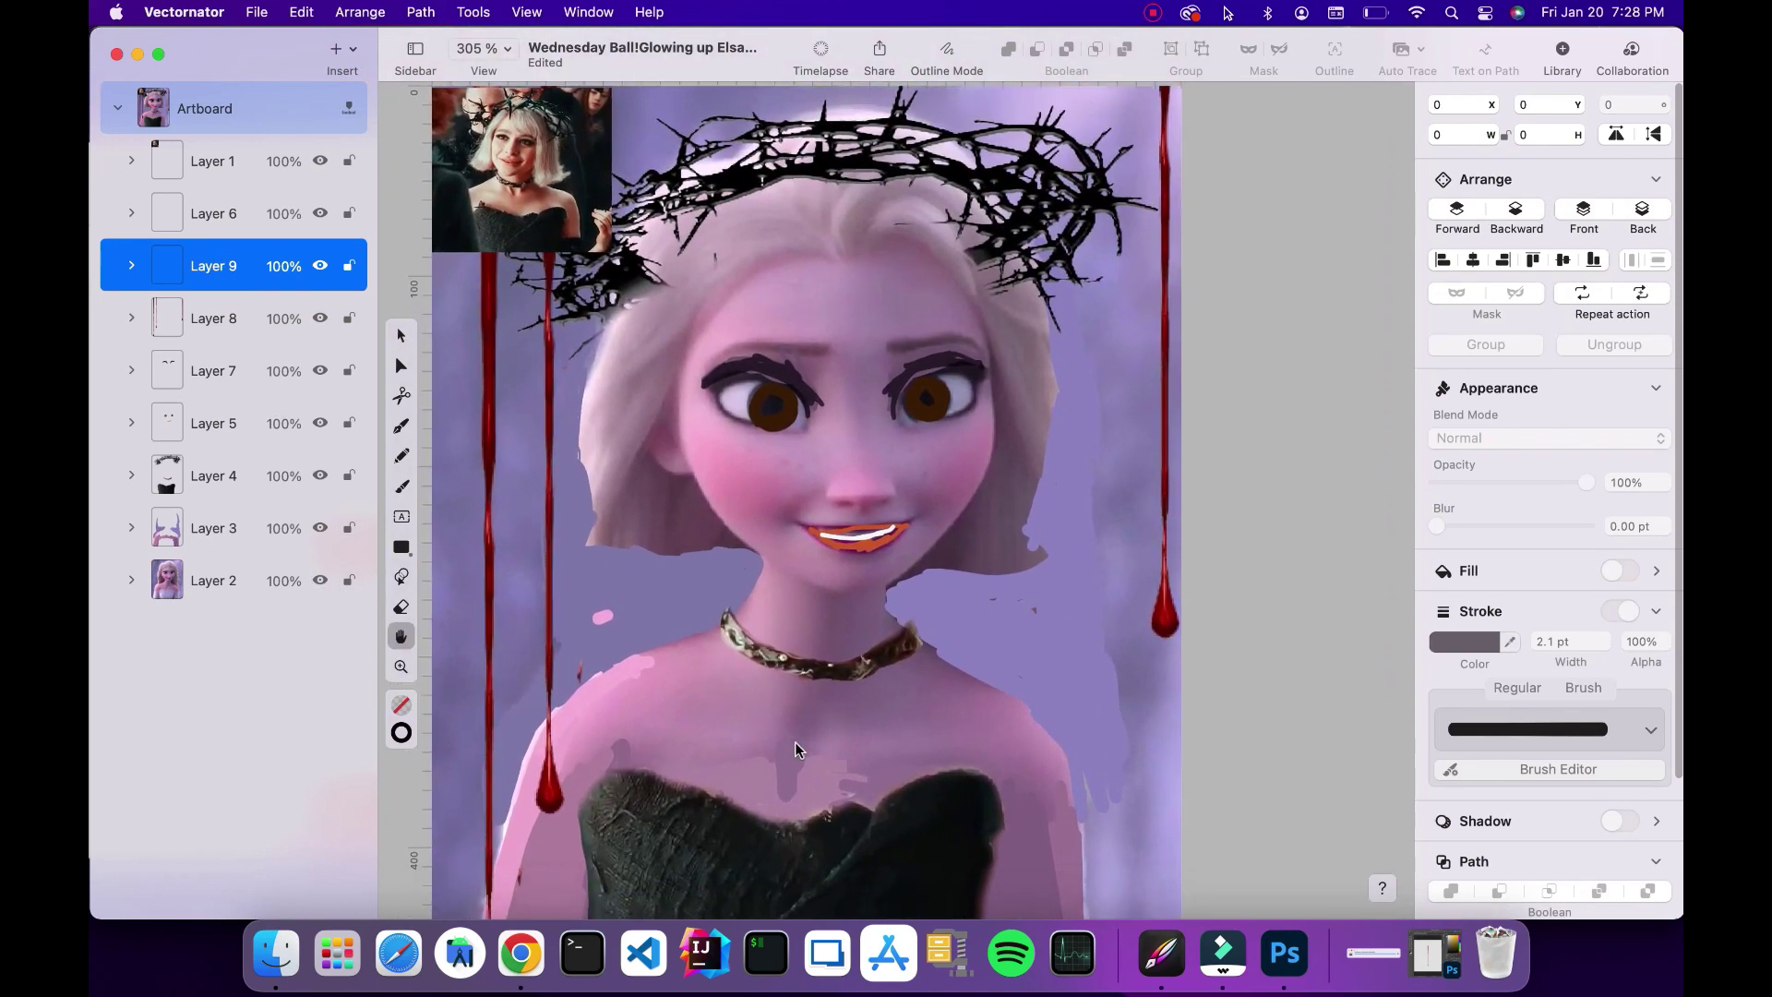
Pick up the Brush tool for Layer 9 and sample the woman's skin tone from the reference photo as the stroke colour
left_click(401, 665)
key("super+1")
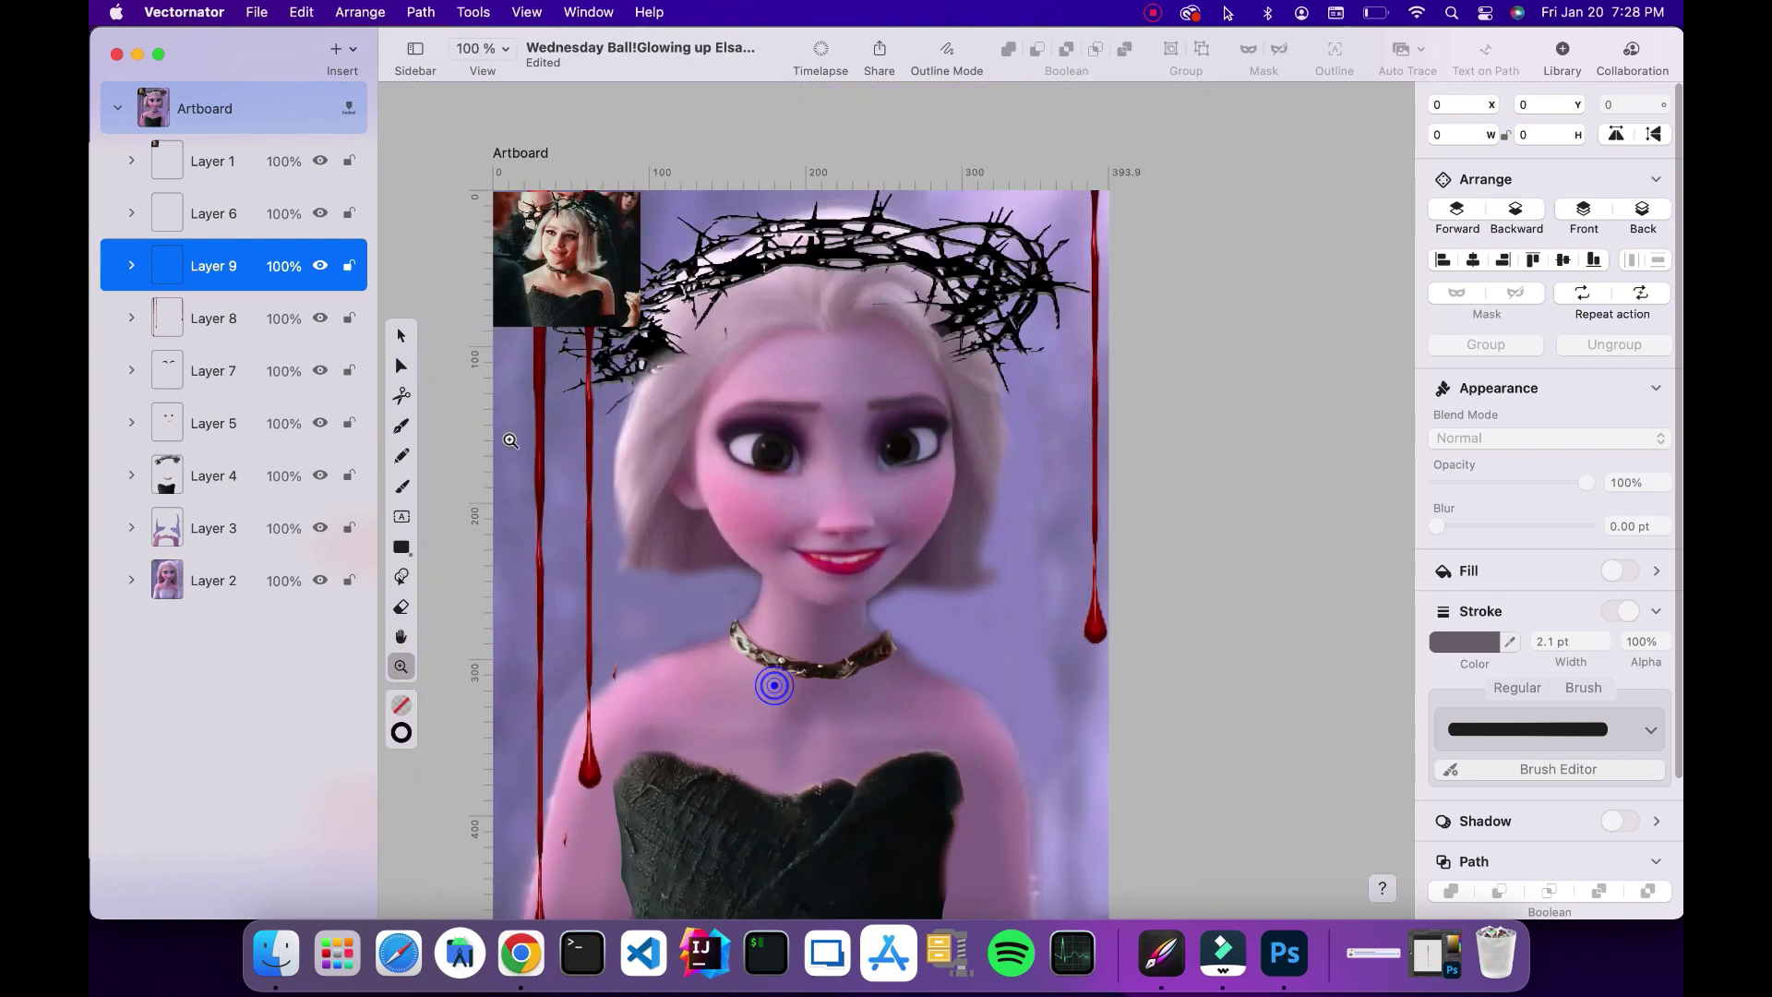
left_click(232, 214)
key("b")
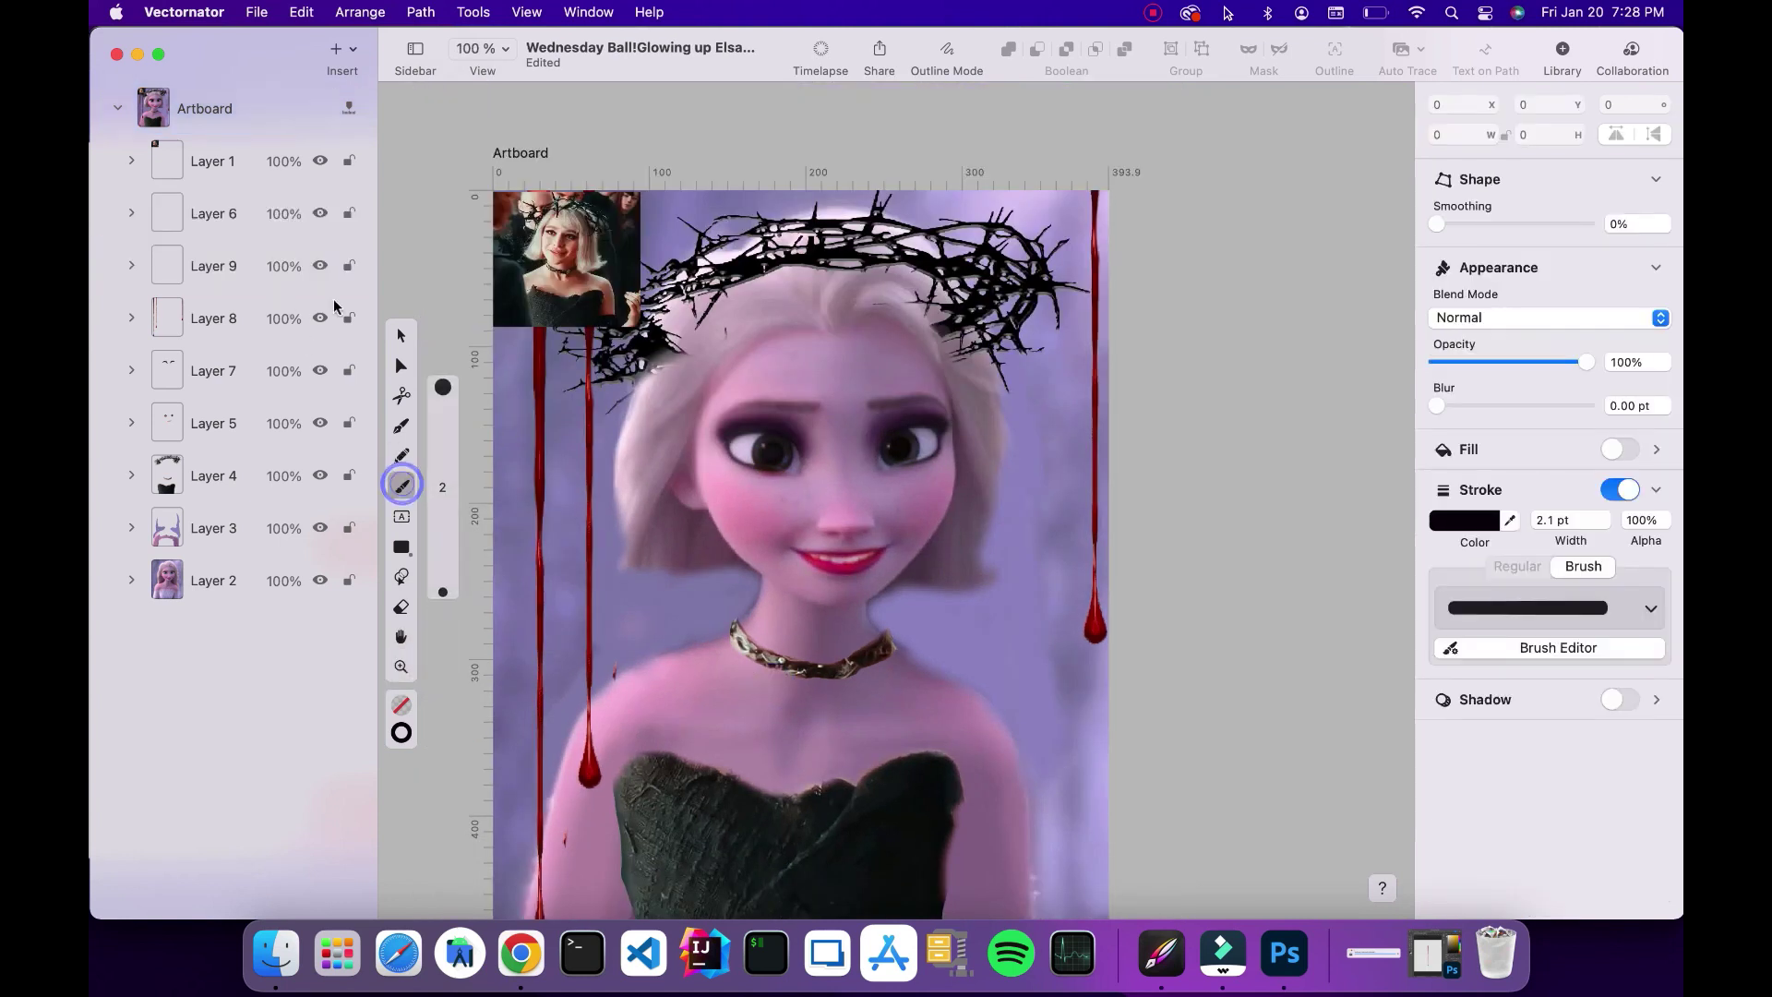
left_click(247, 277)
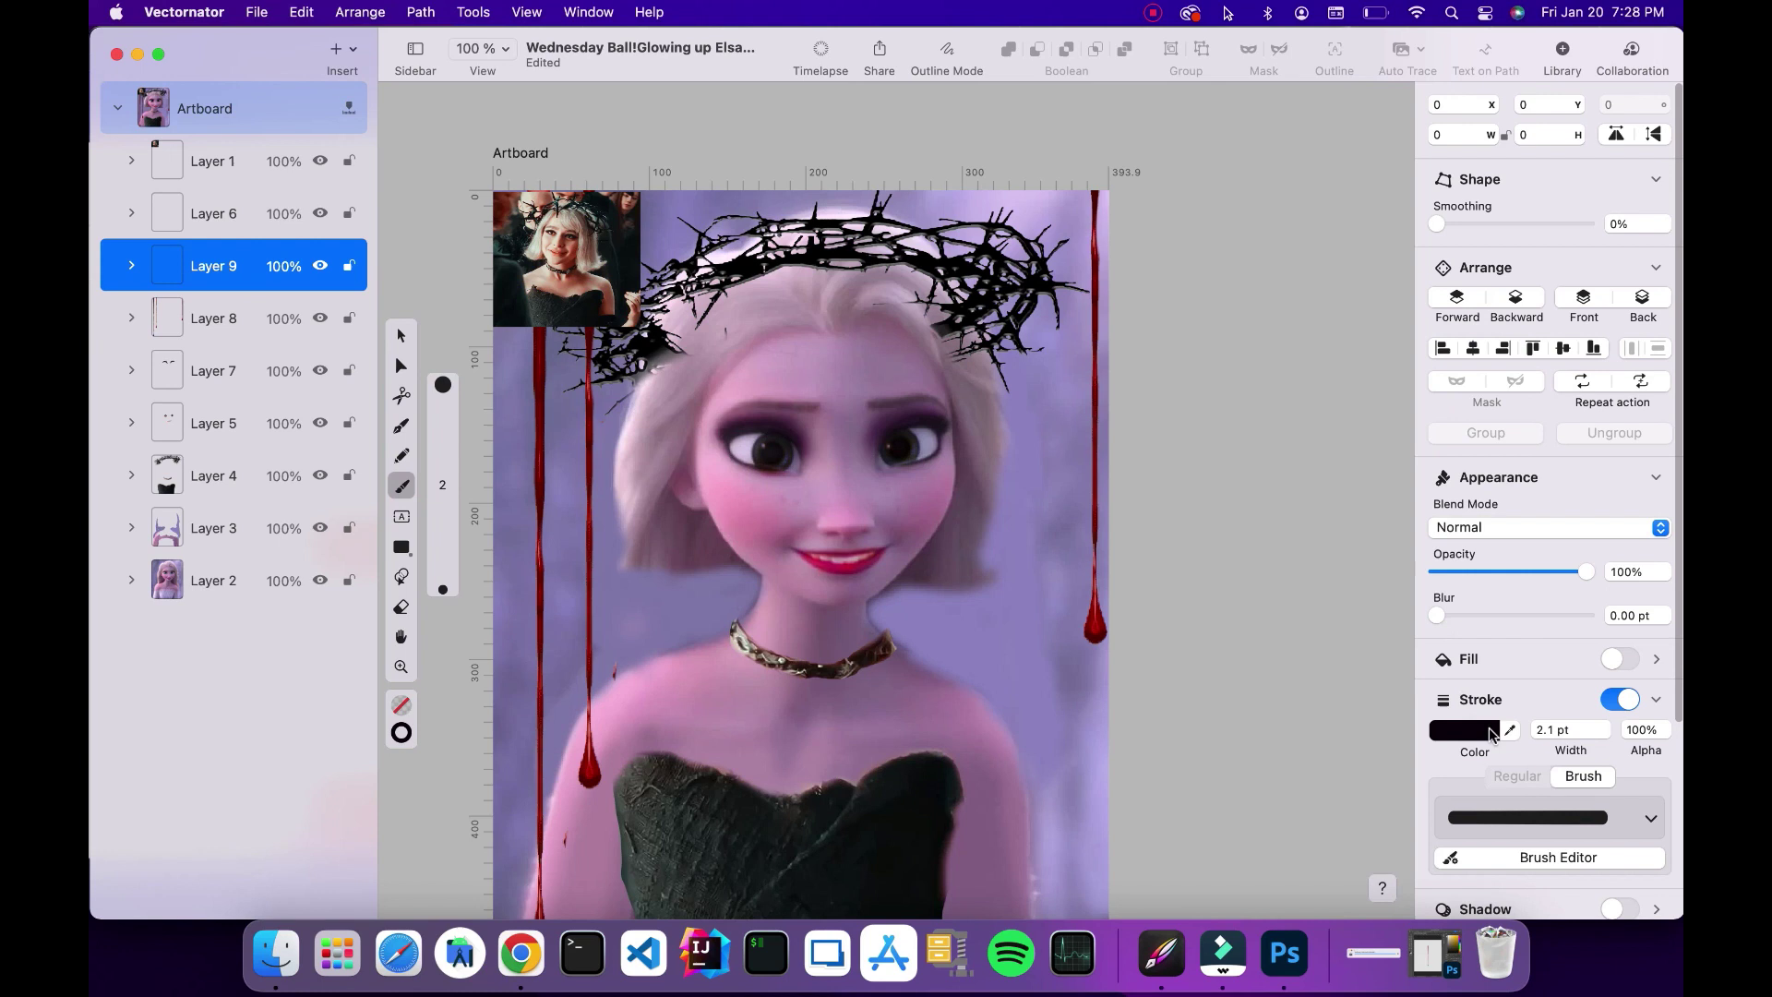
left_click(1508, 728)
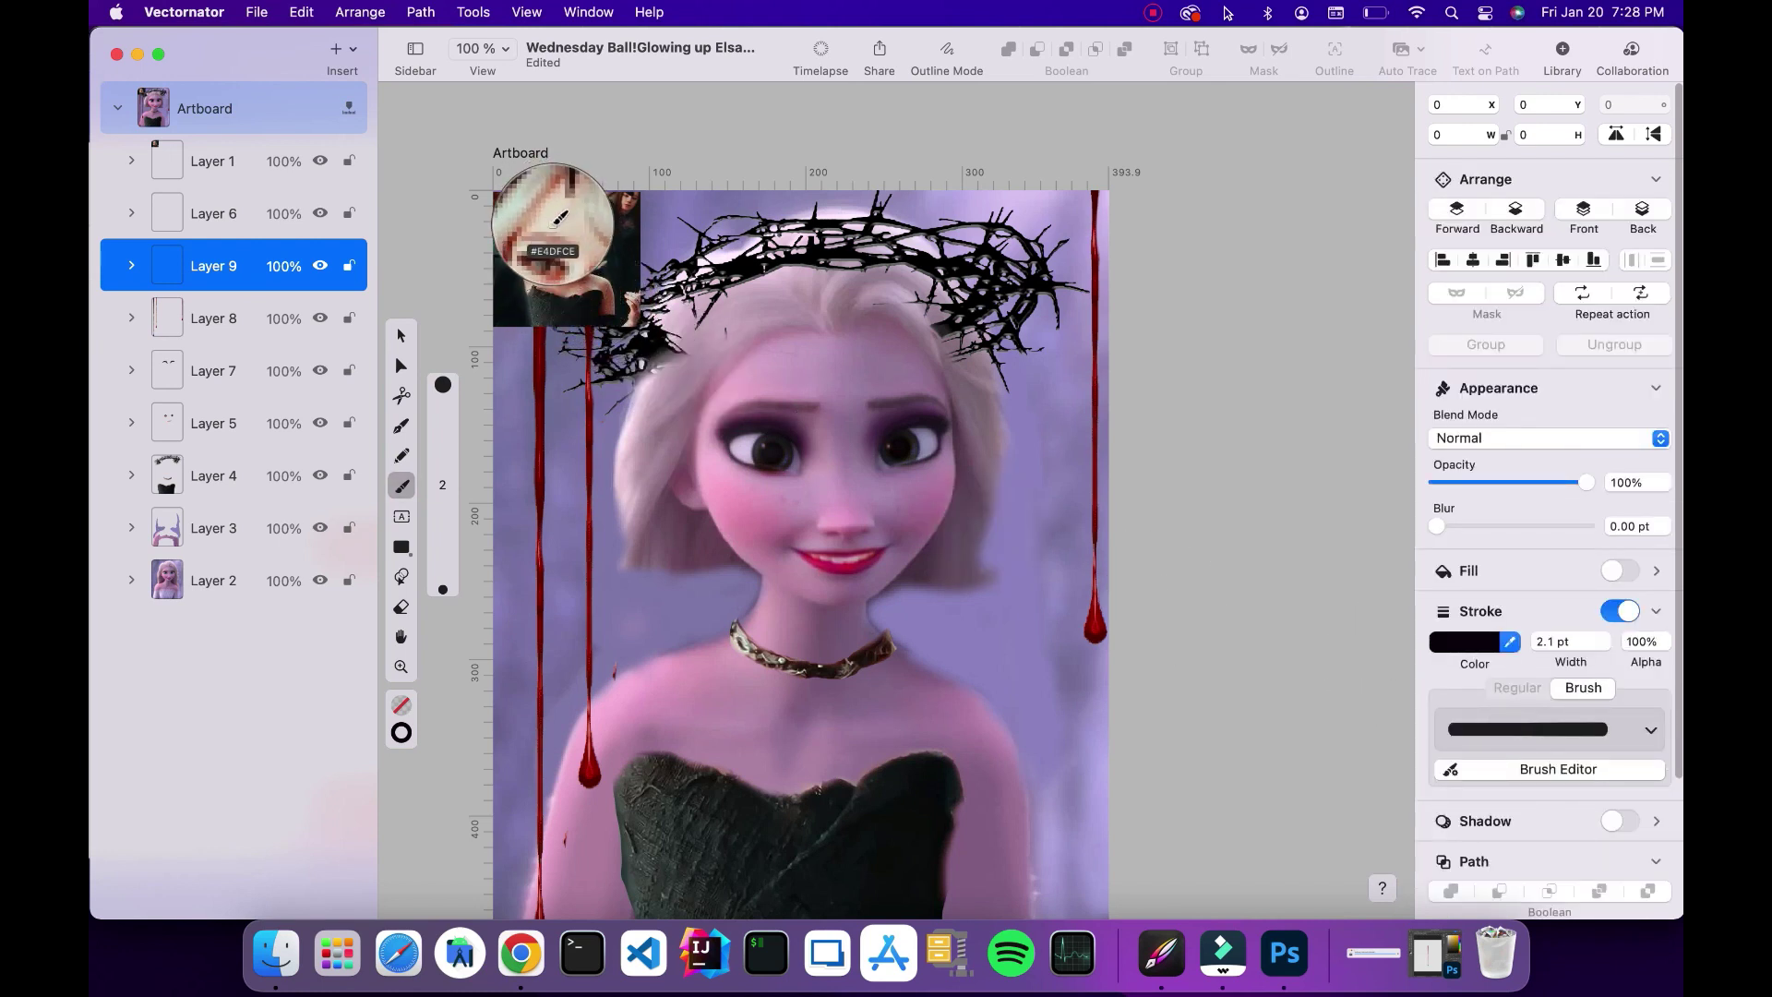
left_click(550, 279)
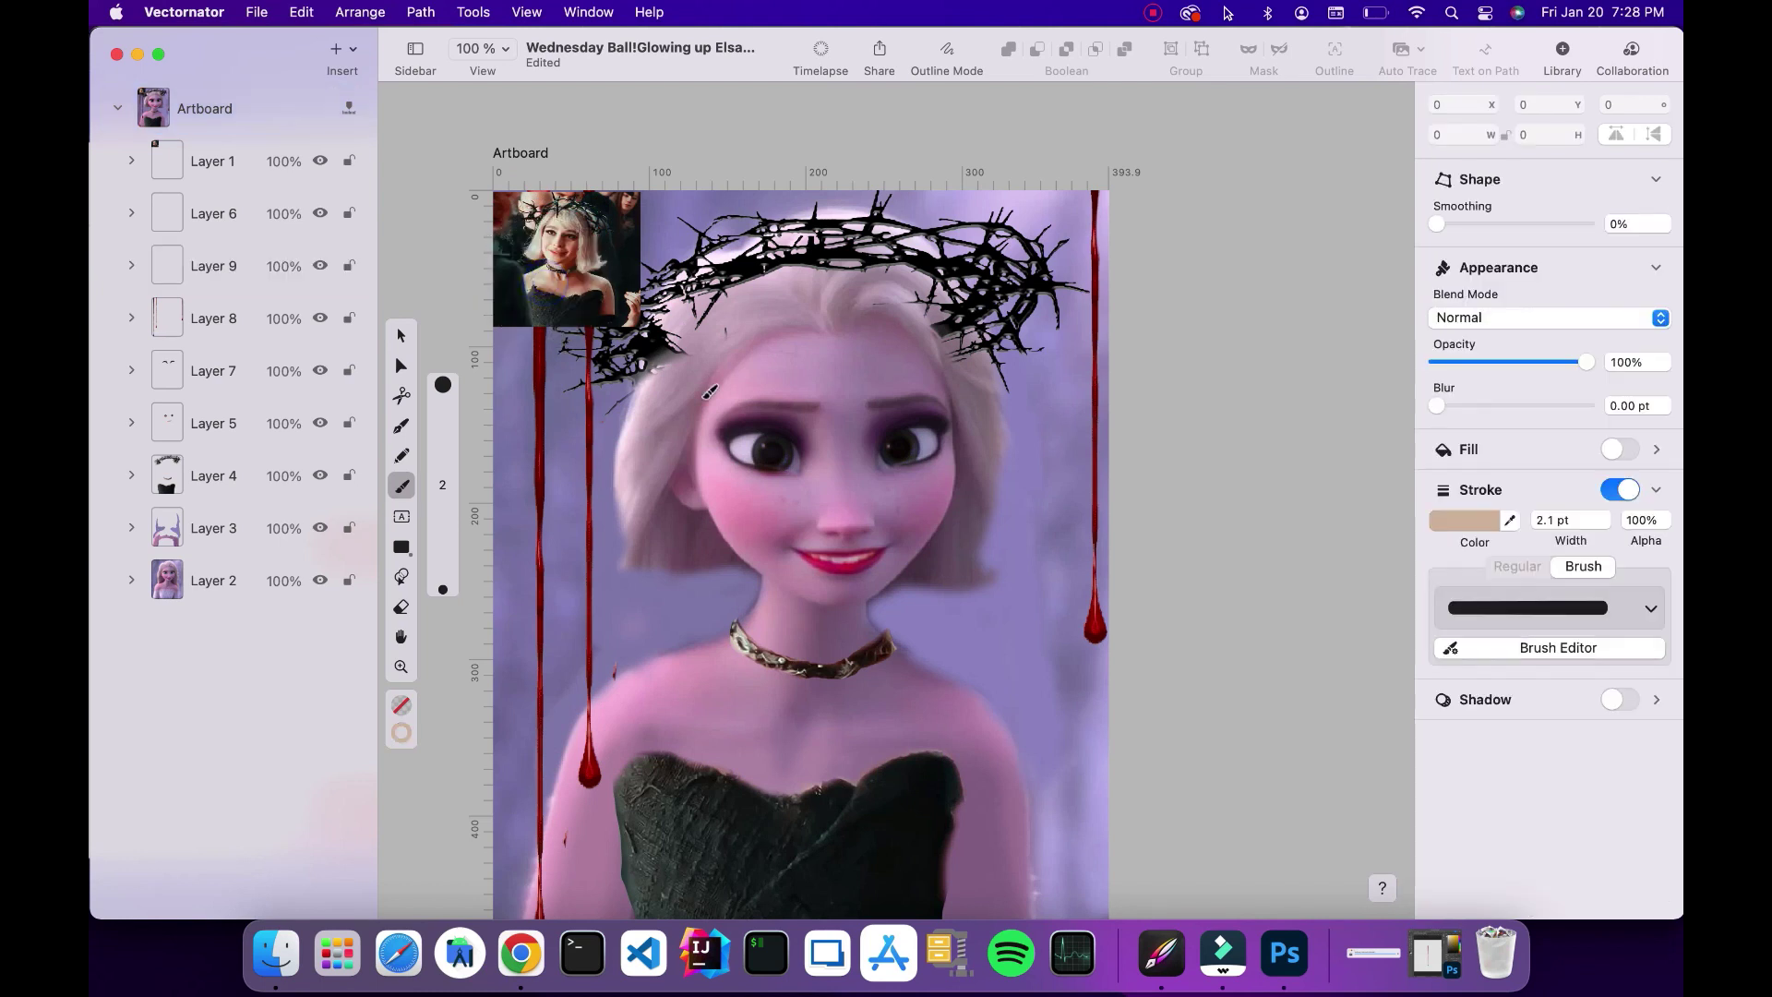
Enable the brush fill, set its colour to #E8C2A6, and match the stroke to the same skin tone
left_click(1621, 449)
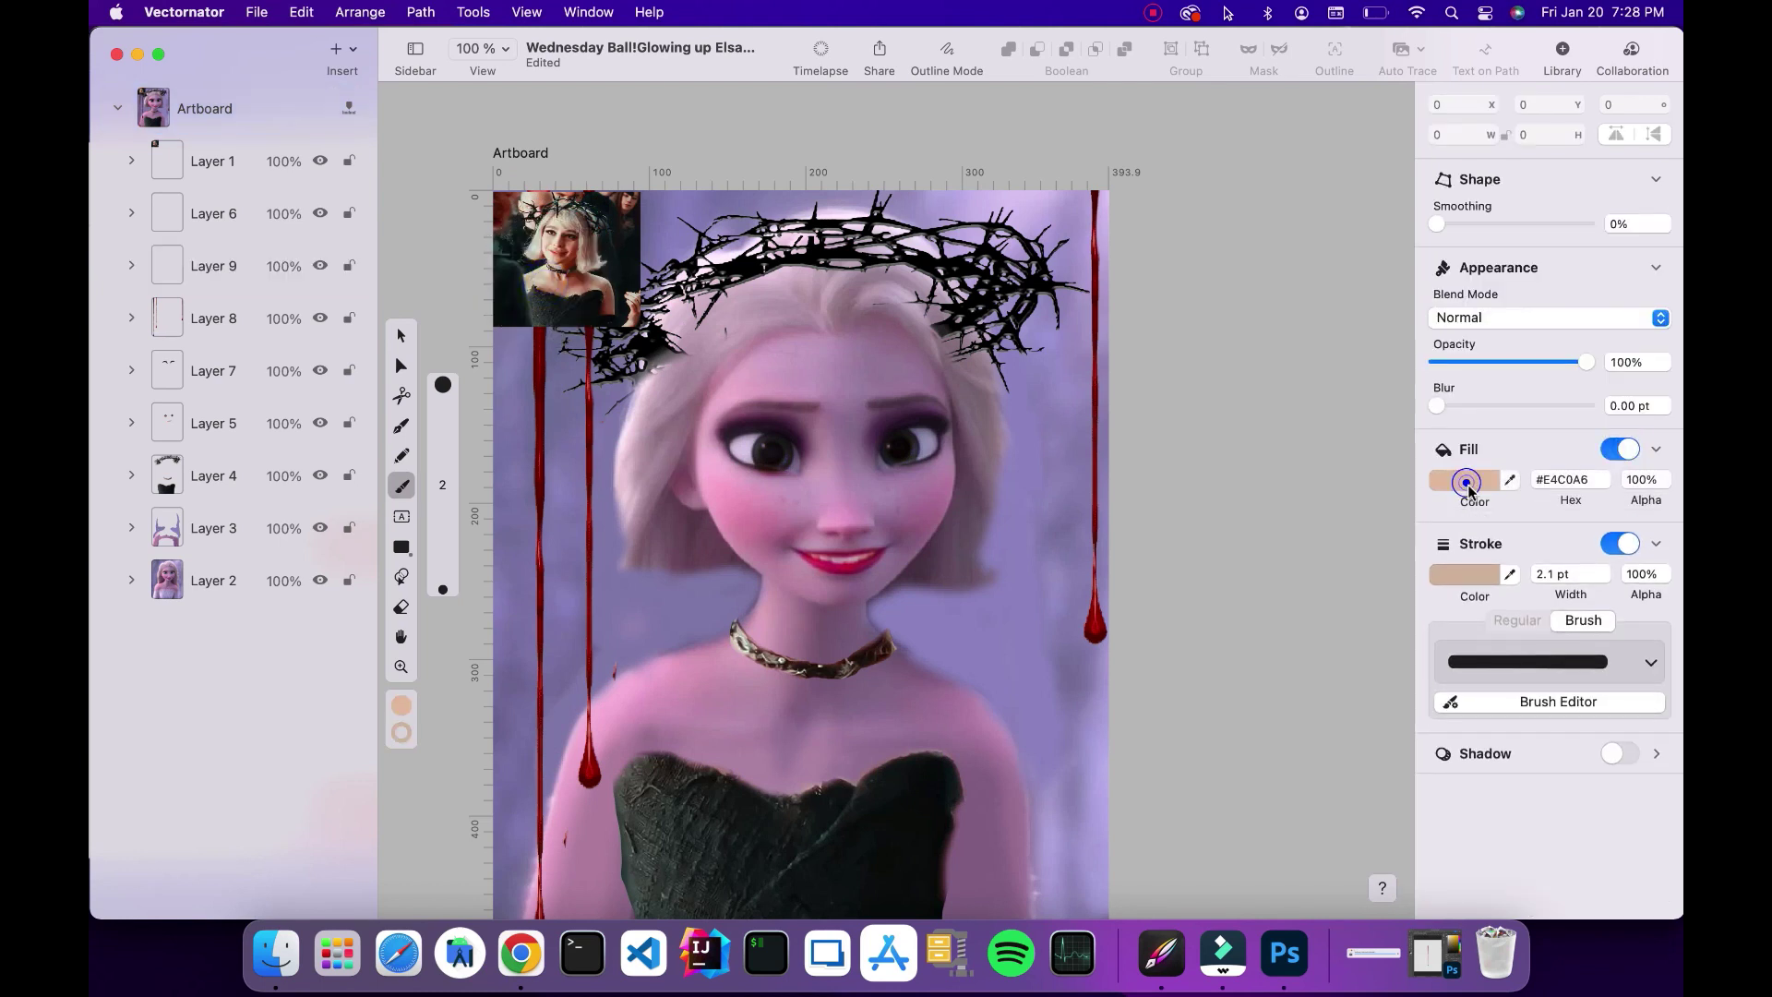
left_click(1468, 486)
left_click(1473, 581)
left_click(1457, 486)
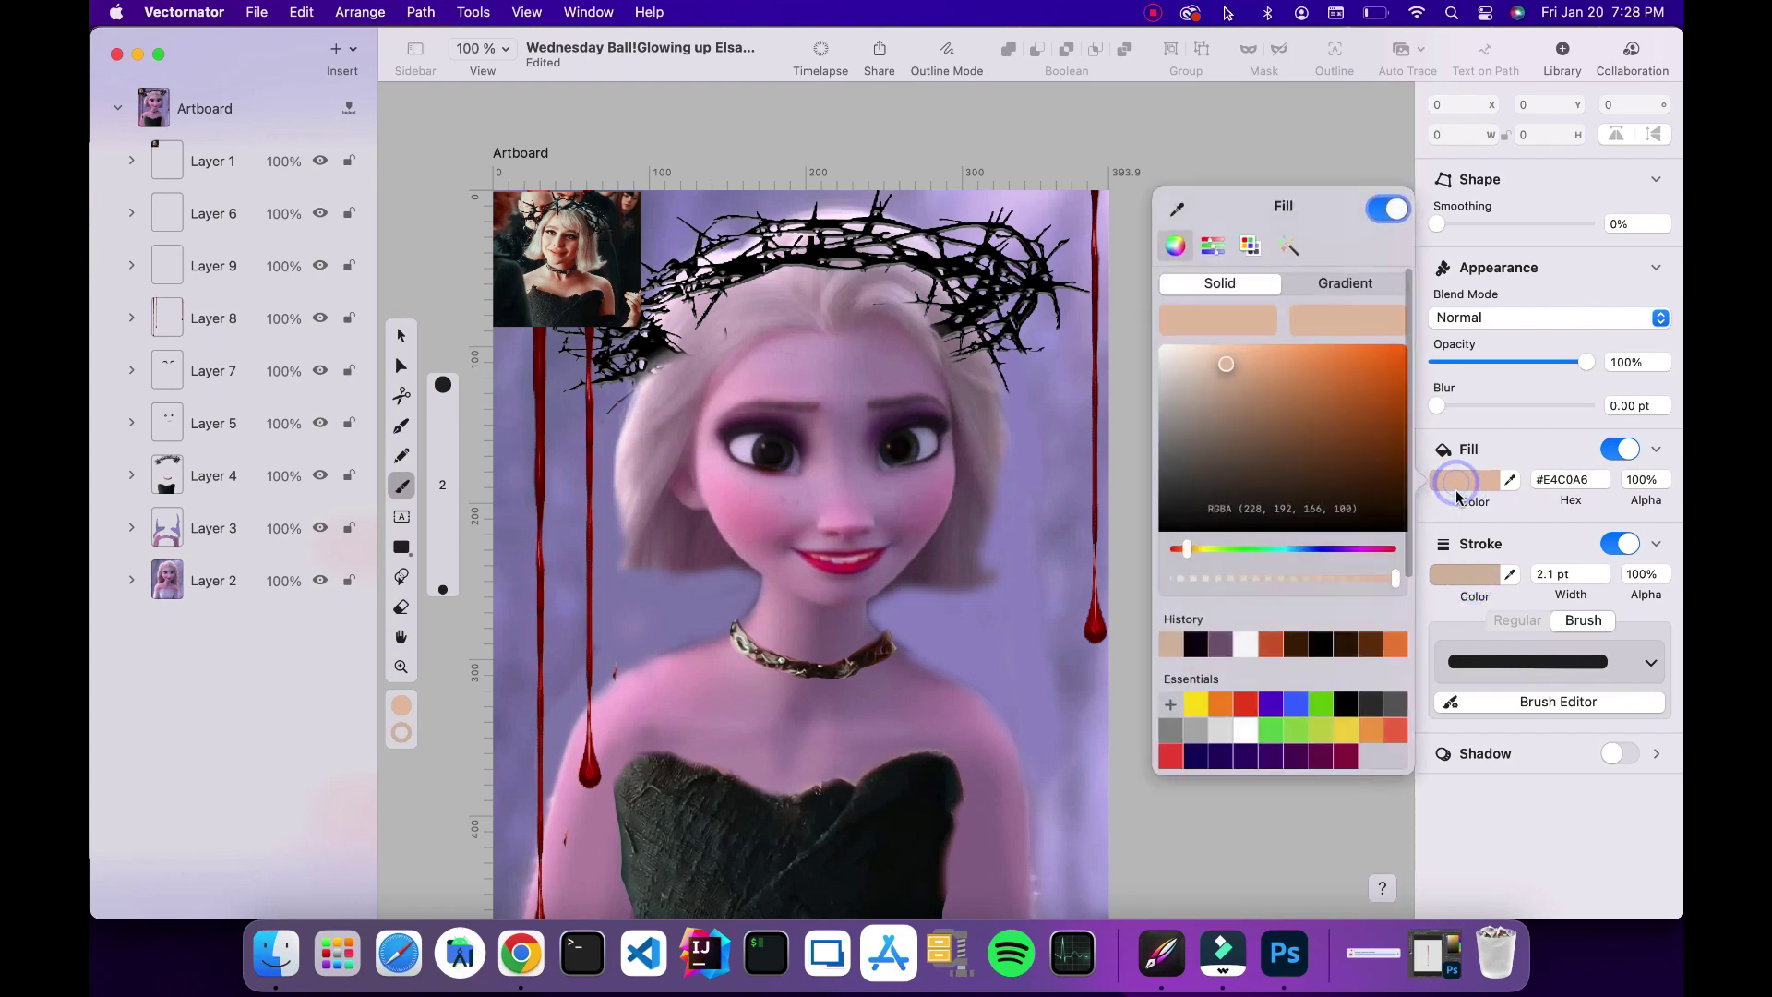
left_click(1228, 369)
left_click(1461, 581)
left_click(1461, 582)
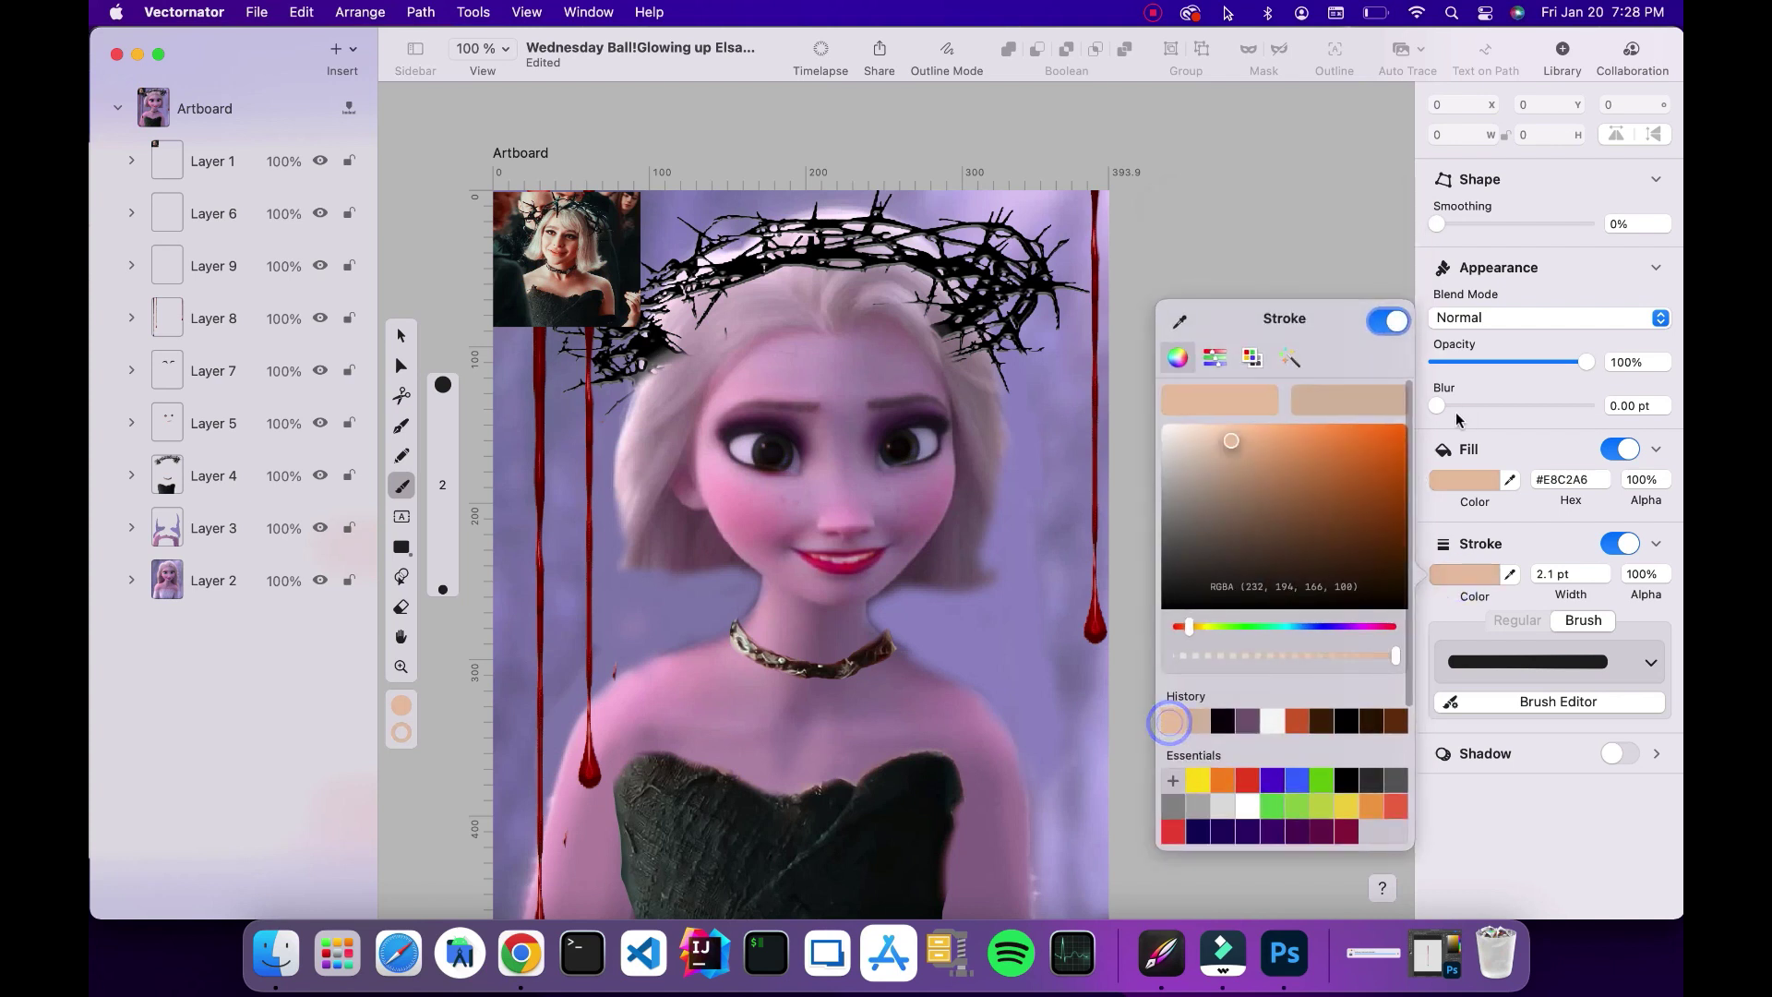
Set the brush to Color blend mode with 65% opacity and 1.76 pt blur
left_click(1456, 320)
left_click(1469, 545)
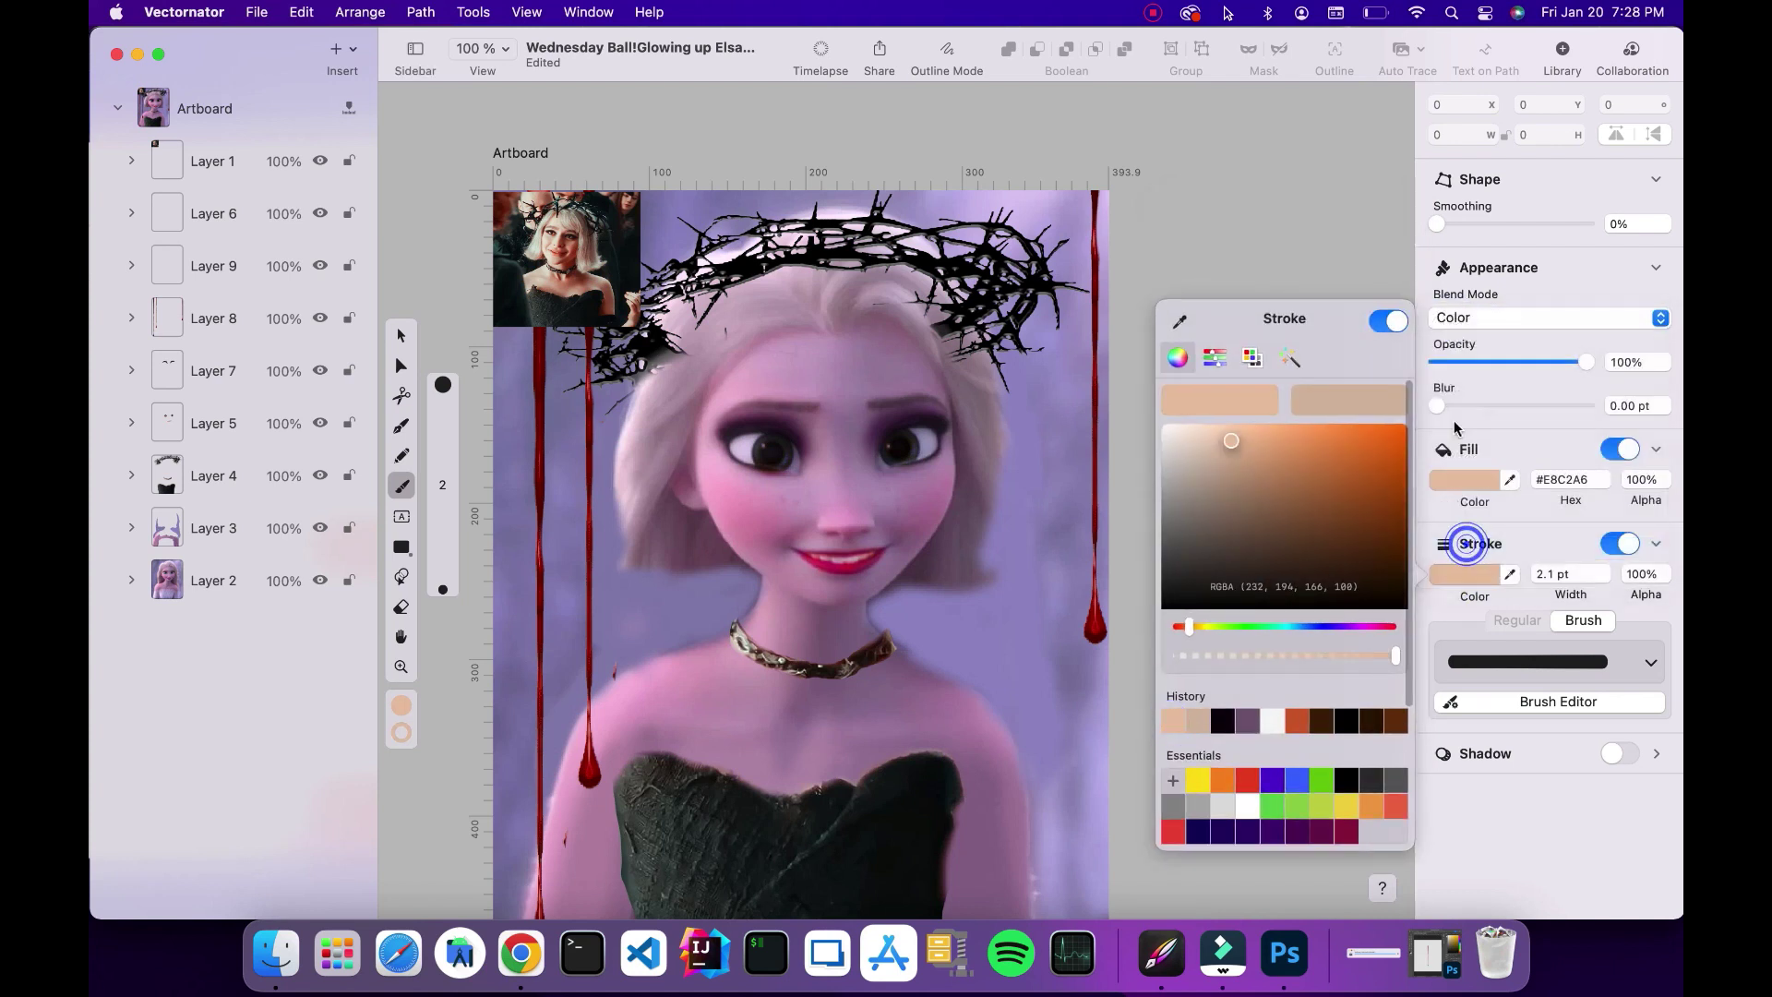
left_click(1533, 363)
left_click_drag(1440, 412, 1443, 413)
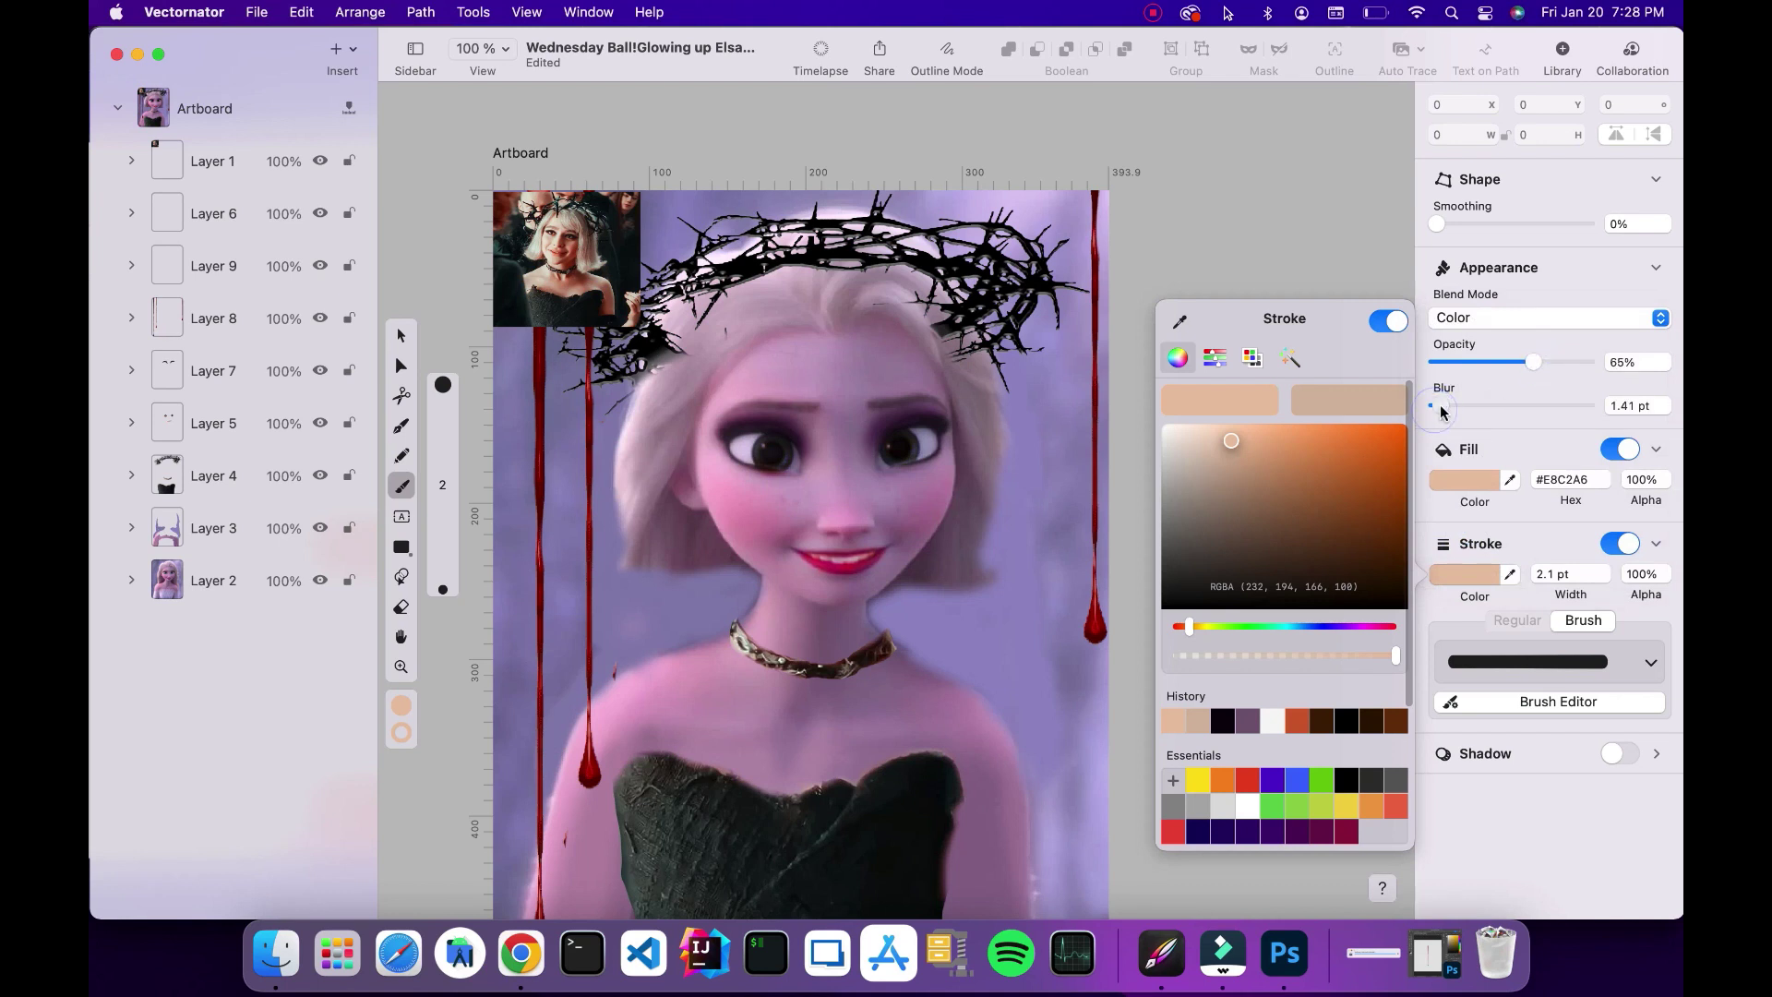
Paint the skin tone over Elsa's forehead, brow area and ear, staying within the hairline
left_click(819, 339)
left_click_drag(810, 340, 723, 399)
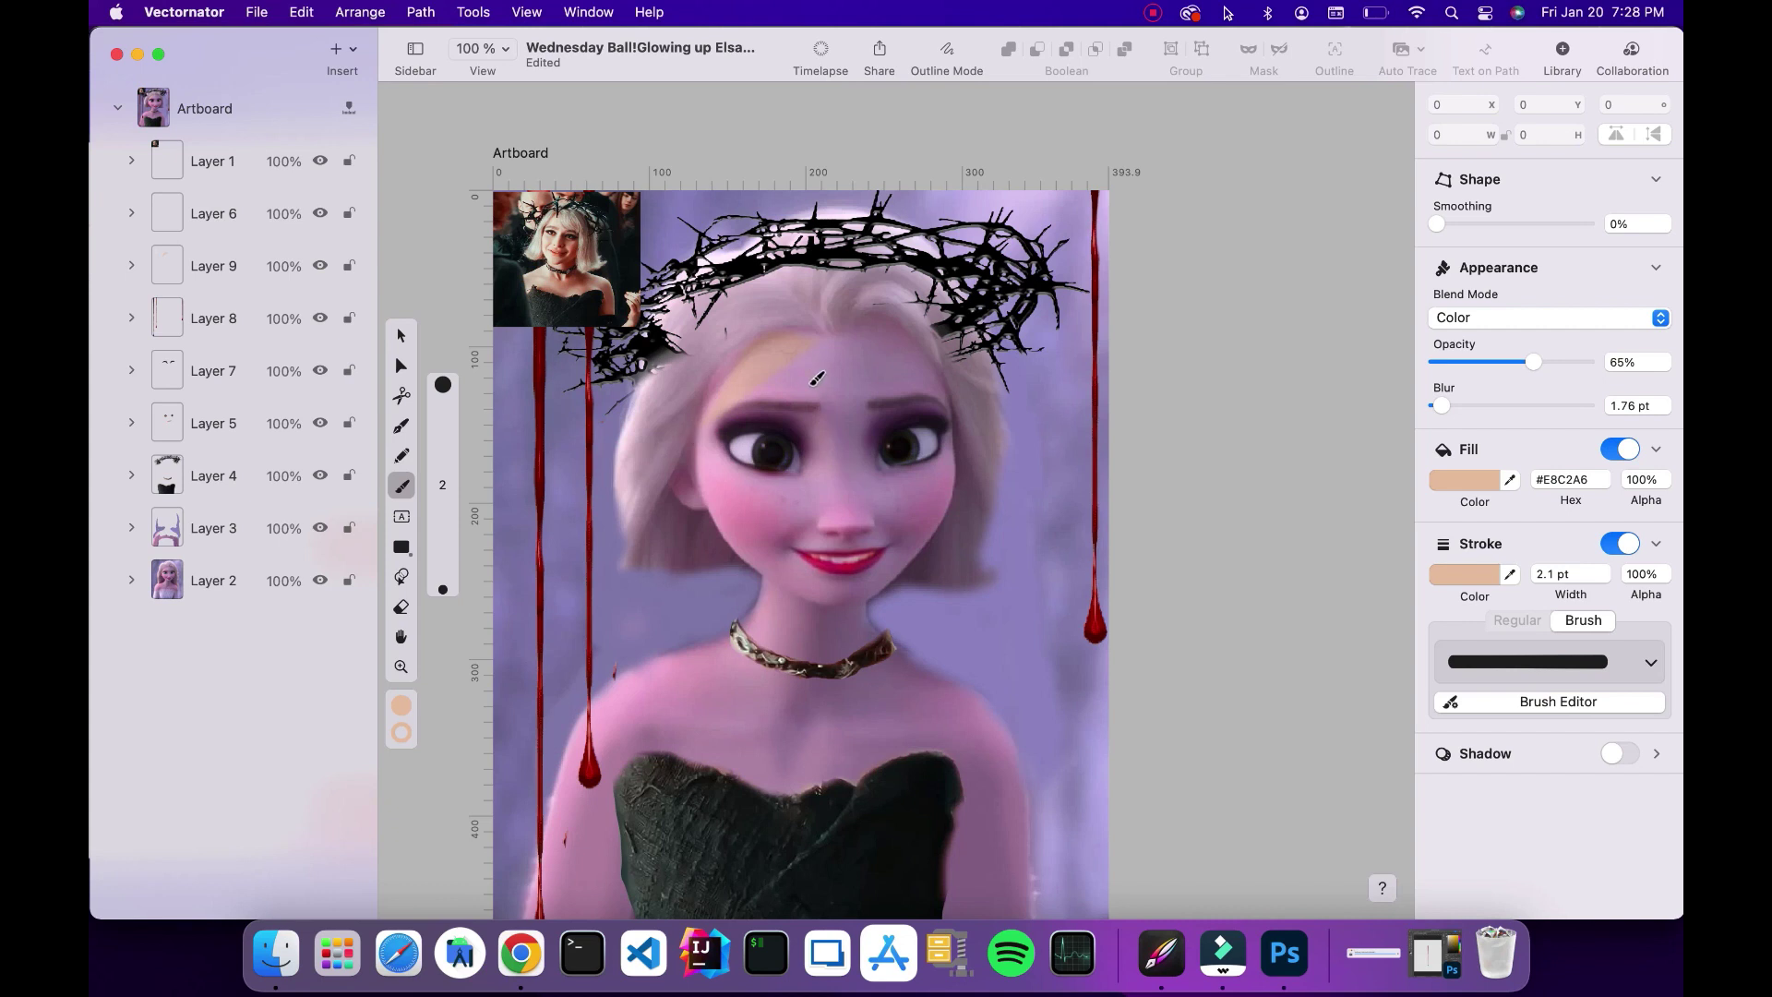
left_click_drag(830, 334, 752, 349)
mouse_move(700, 418)
left_mouse_down()
mouse_move(697, 467)
mouse_move(677, 489)
mouse_move(705, 510)
mouse_move(718, 426)
mouse_move(778, 416)
mouse_move(816, 452)
mouse_move(863, 454)
mouse_move(934, 395)
left_mouse_up()
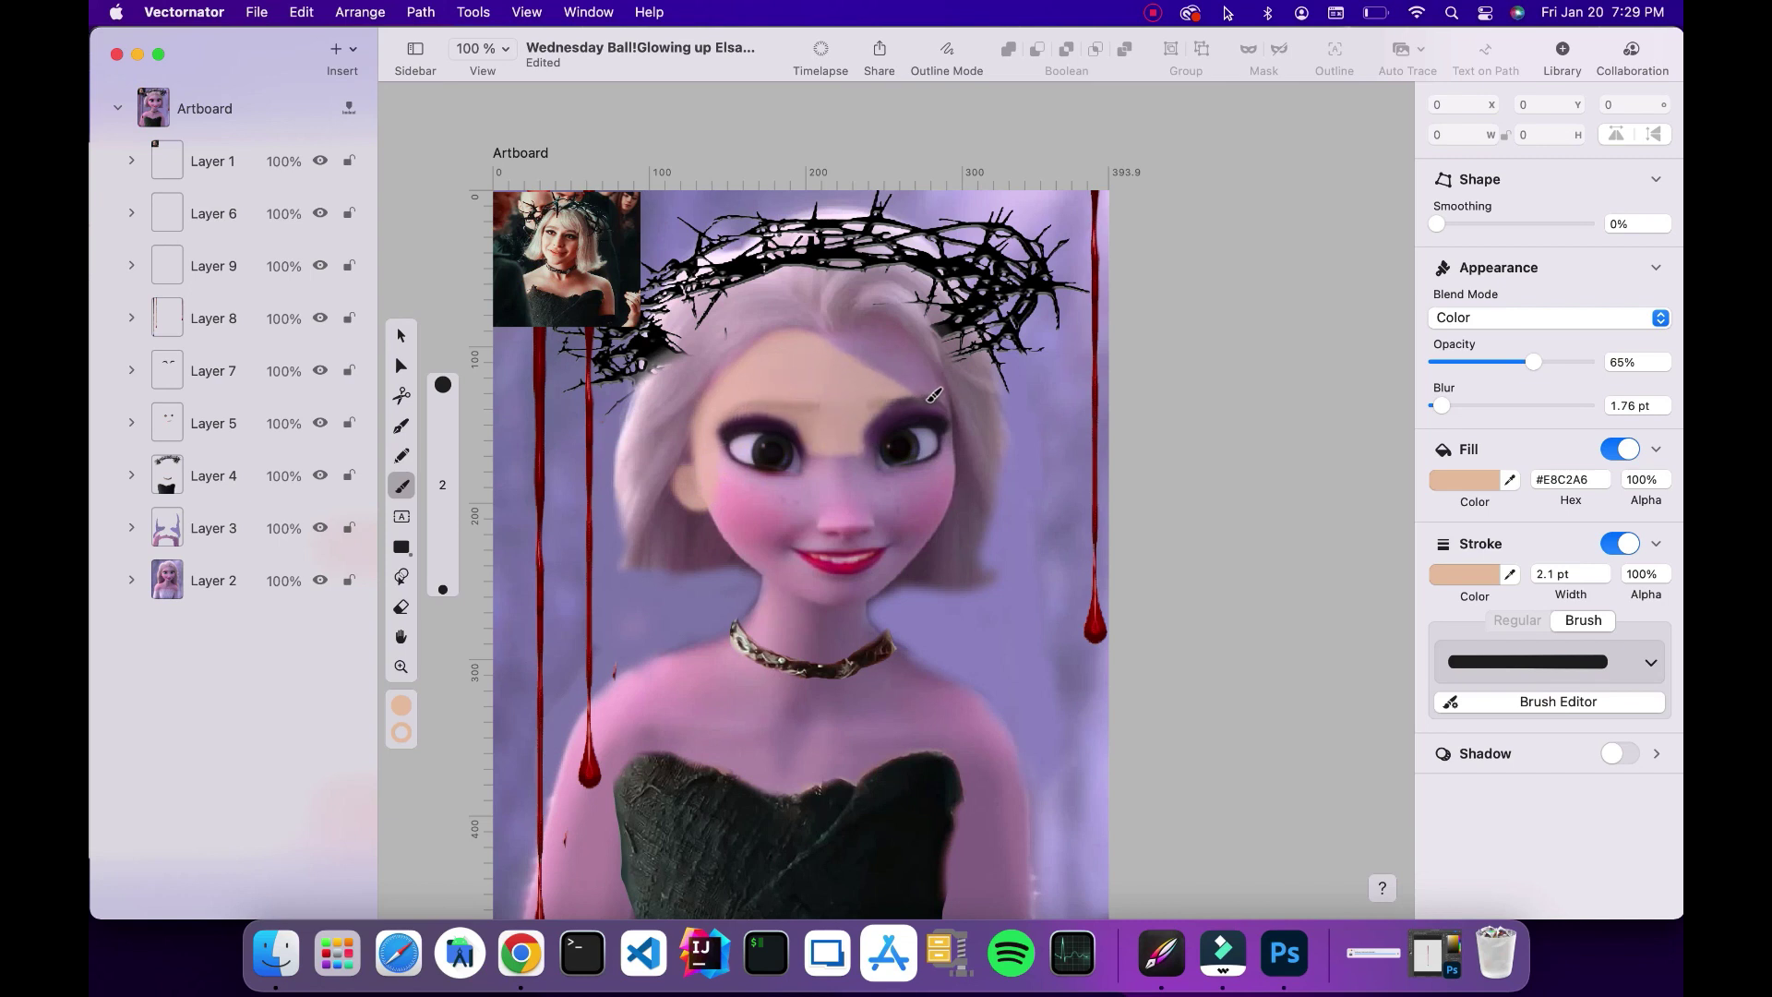
mouse_move(905, 399)
left_mouse_down()
mouse_move(956, 406)
mouse_move(941, 348)
mouse_move(860, 315)
mouse_move(829, 334)
left_mouse_up()
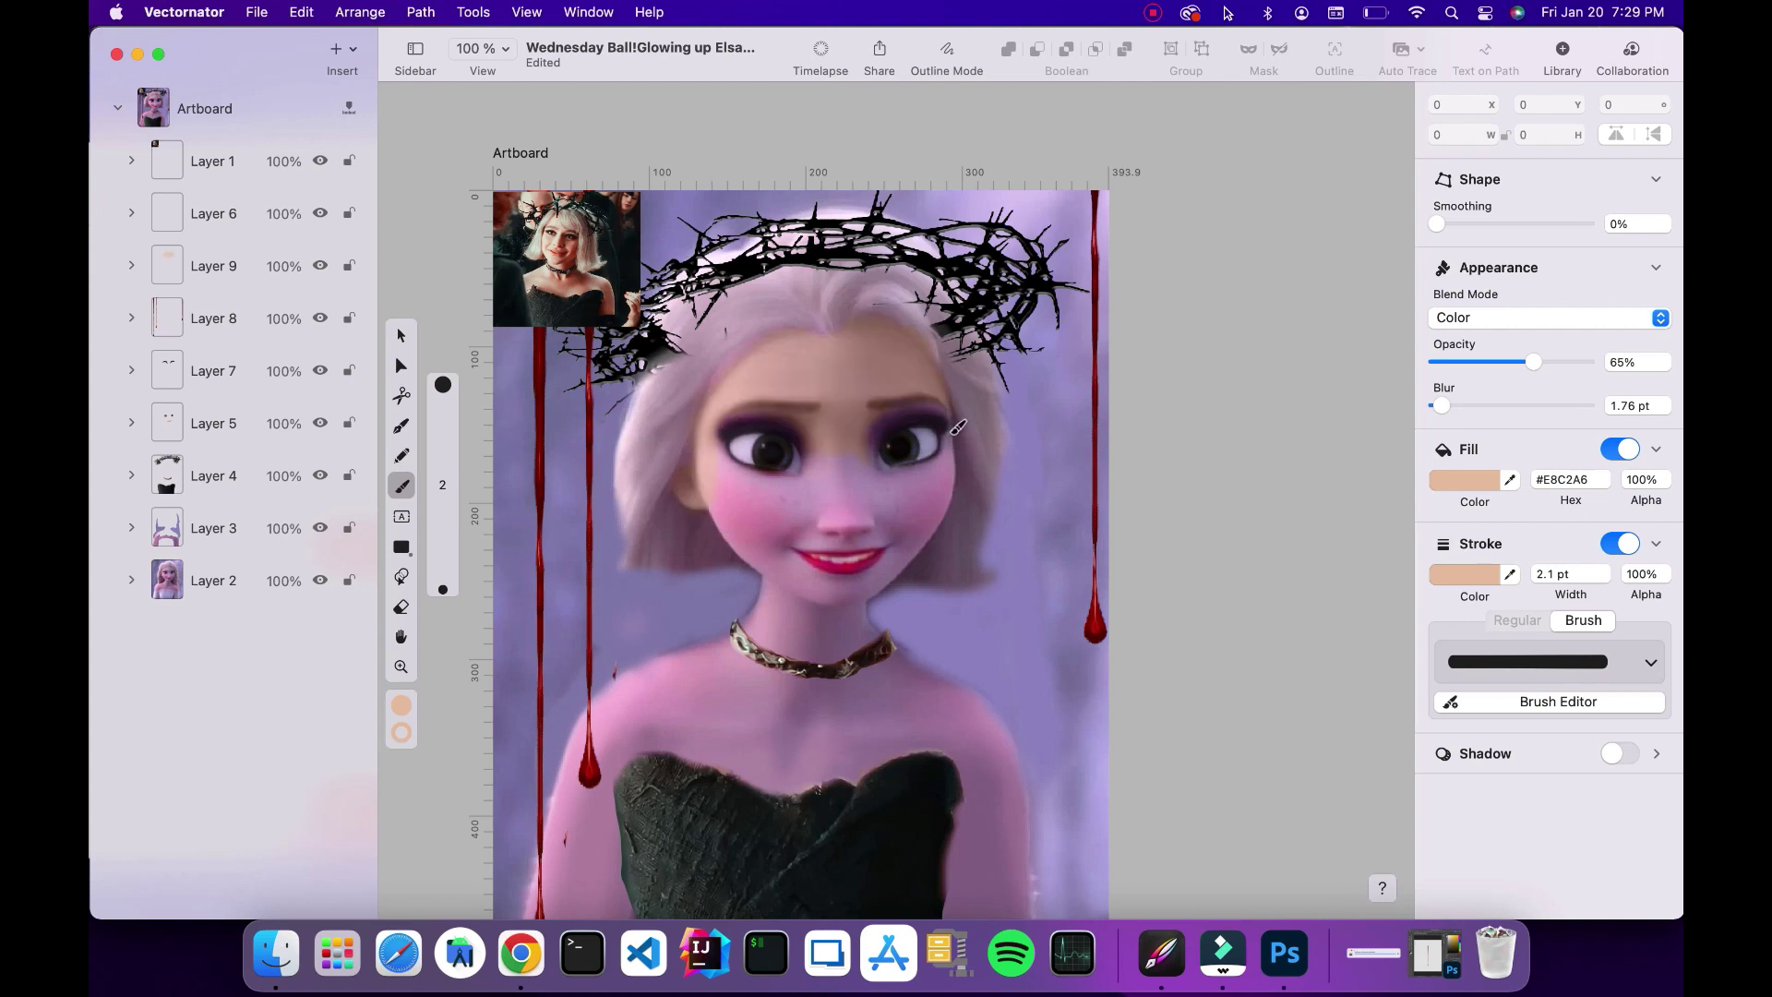
Paint the skin tone over Elsa's cheeks, nose, chin and neck down to the choker
mouse_move(909, 470)
left_mouse_down()
mouse_move(726, 462)
mouse_move(716, 502)
mouse_move(739, 549)
mouse_move(715, 513)
mouse_move(787, 584)
mouse_move(807, 576)
mouse_move(783, 547)
mouse_move(910, 533)
mouse_move(955, 469)
mouse_move(944, 540)
mouse_move(905, 572)
mouse_move(946, 490)
mouse_move(920, 535)
left_mouse_up()
mouse_move(956, 426)
left_mouse_down()
mouse_move(932, 537)
mouse_move(855, 604)
mouse_move(817, 582)
mouse_move(883, 565)
mouse_move(891, 544)
mouse_move(786, 548)
mouse_move(827, 601)
mouse_move(716, 524)
mouse_move(720, 464)
mouse_move(795, 481)
mouse_move(958, 431)
left_mouse_up()
mouse_move(816, 653)
left_mouse_down()
mouse_move(871, 642)
mouse_move(866, 605)
mouse_move(771, 581)
left_mouse_up()
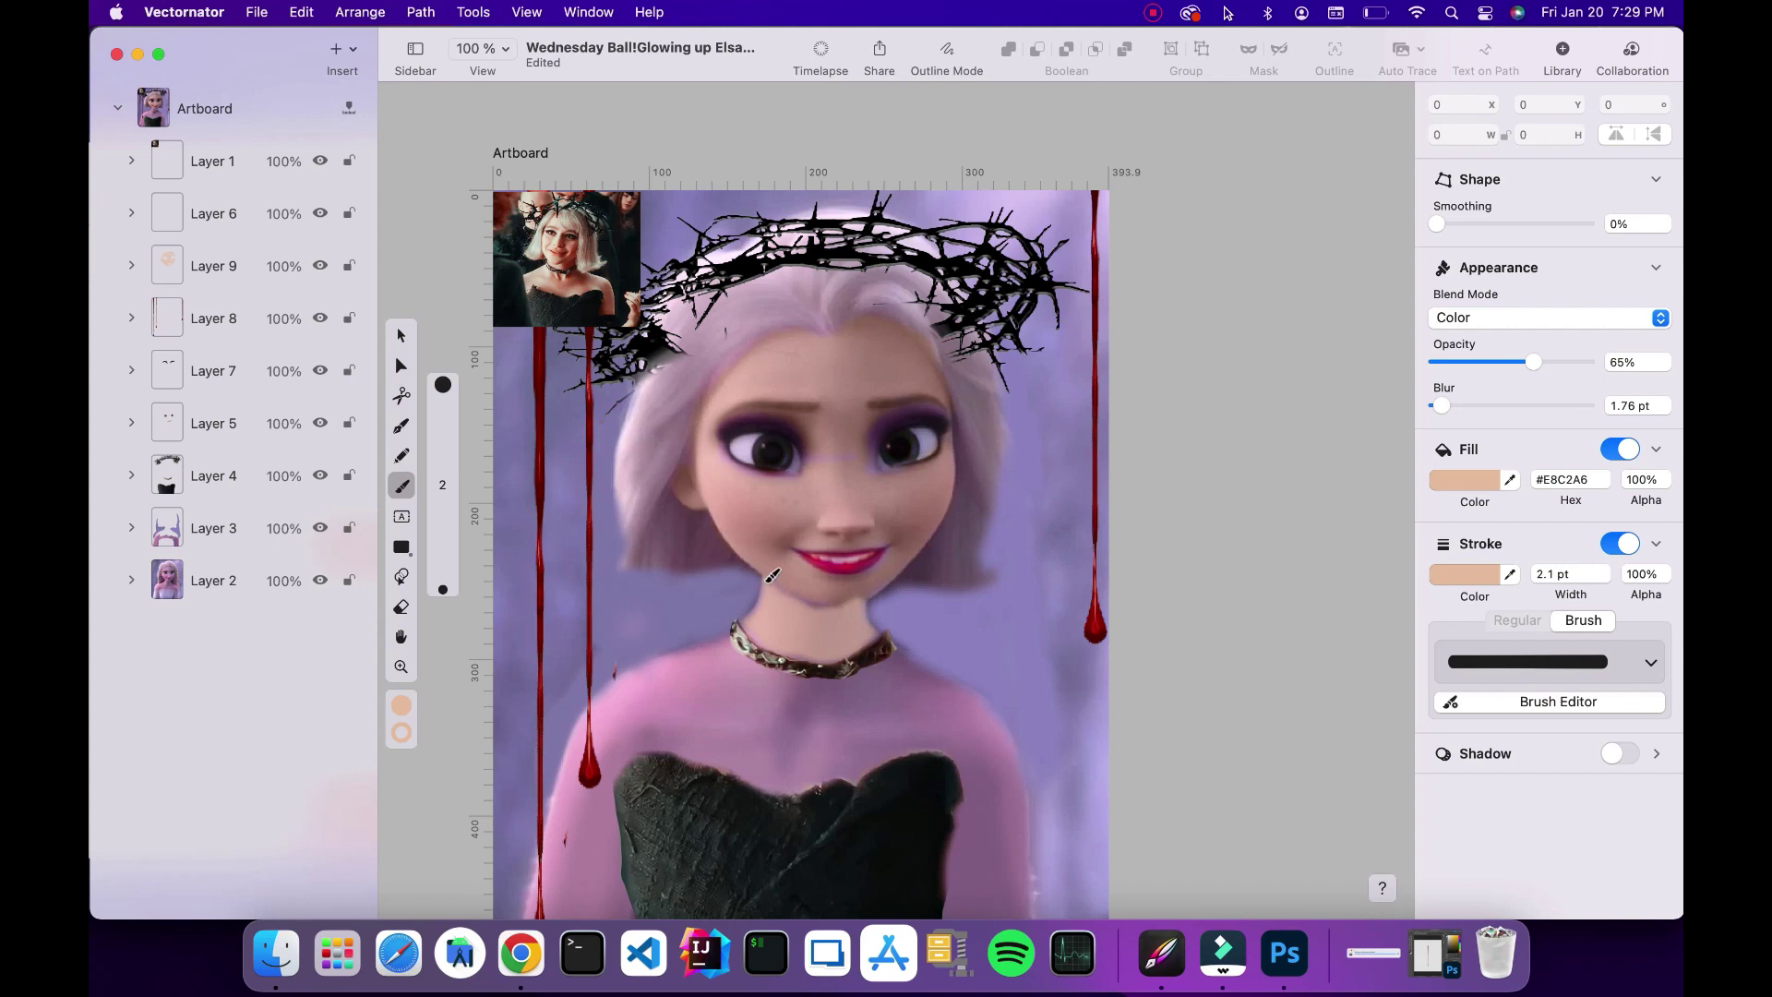
Move Layer 8 with the blood drips above Layer 6 in the layer order
scroll(649, 737, "down", 5)
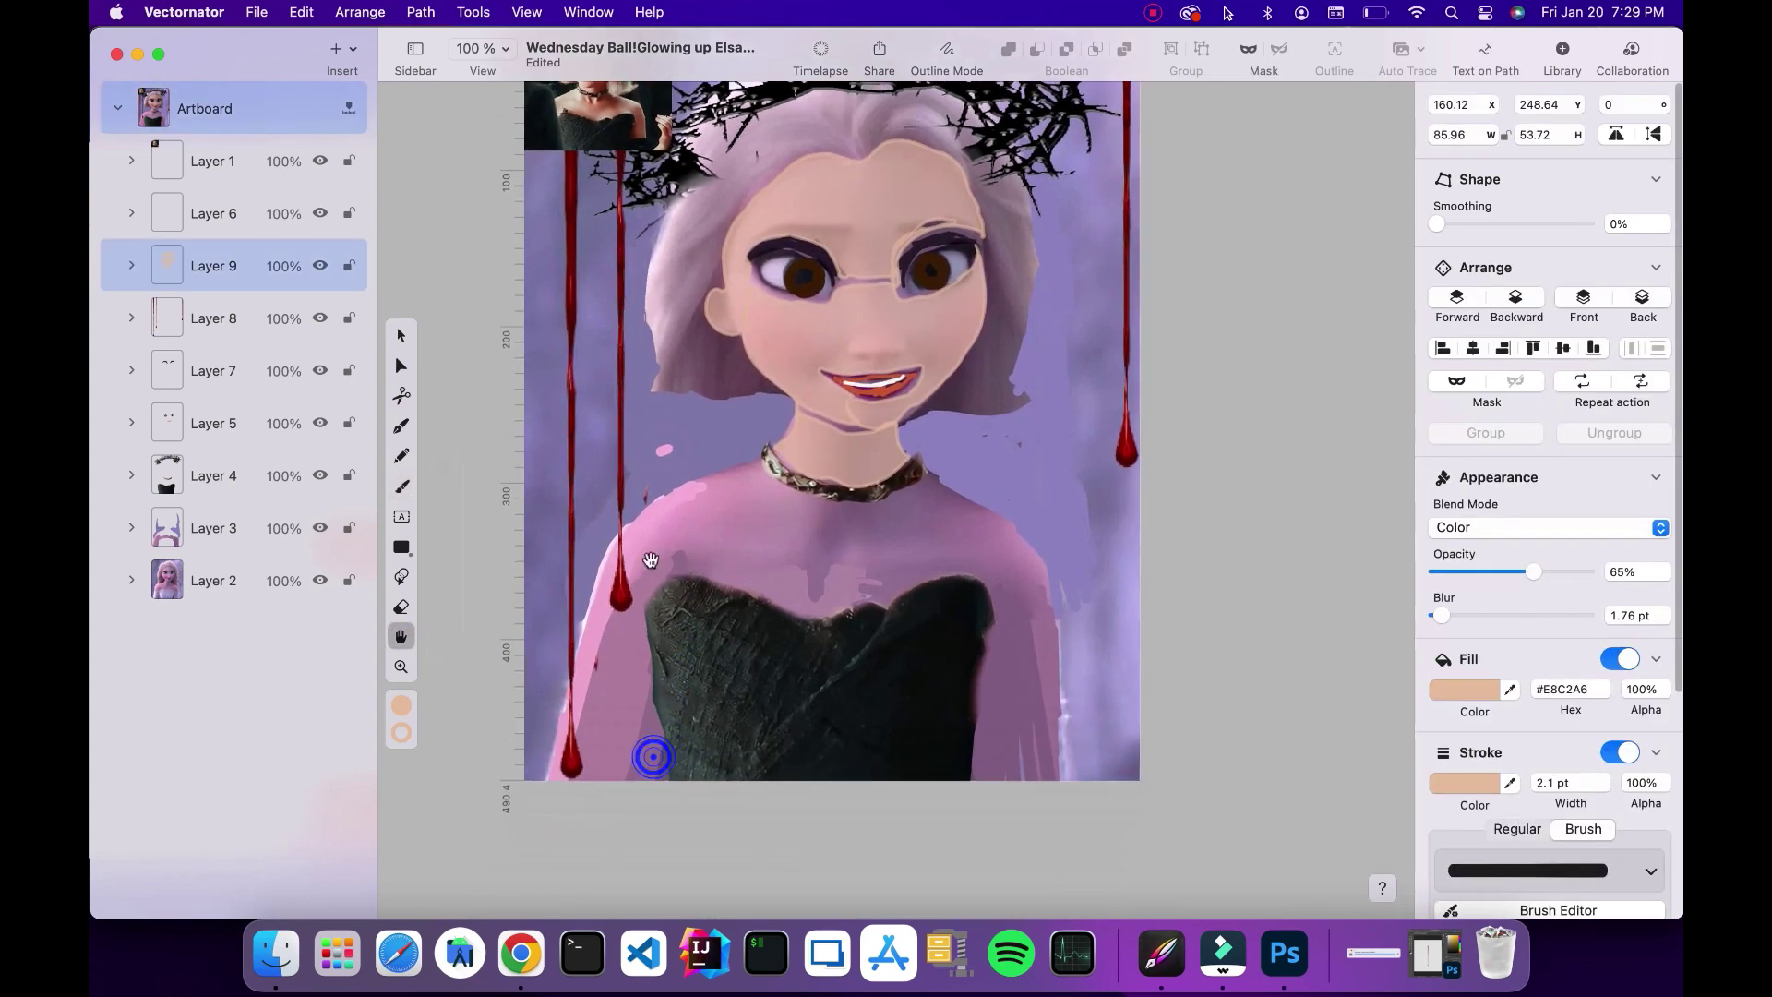
left_click(405, 482)
left_click_drag(208, 323, 205, 210)
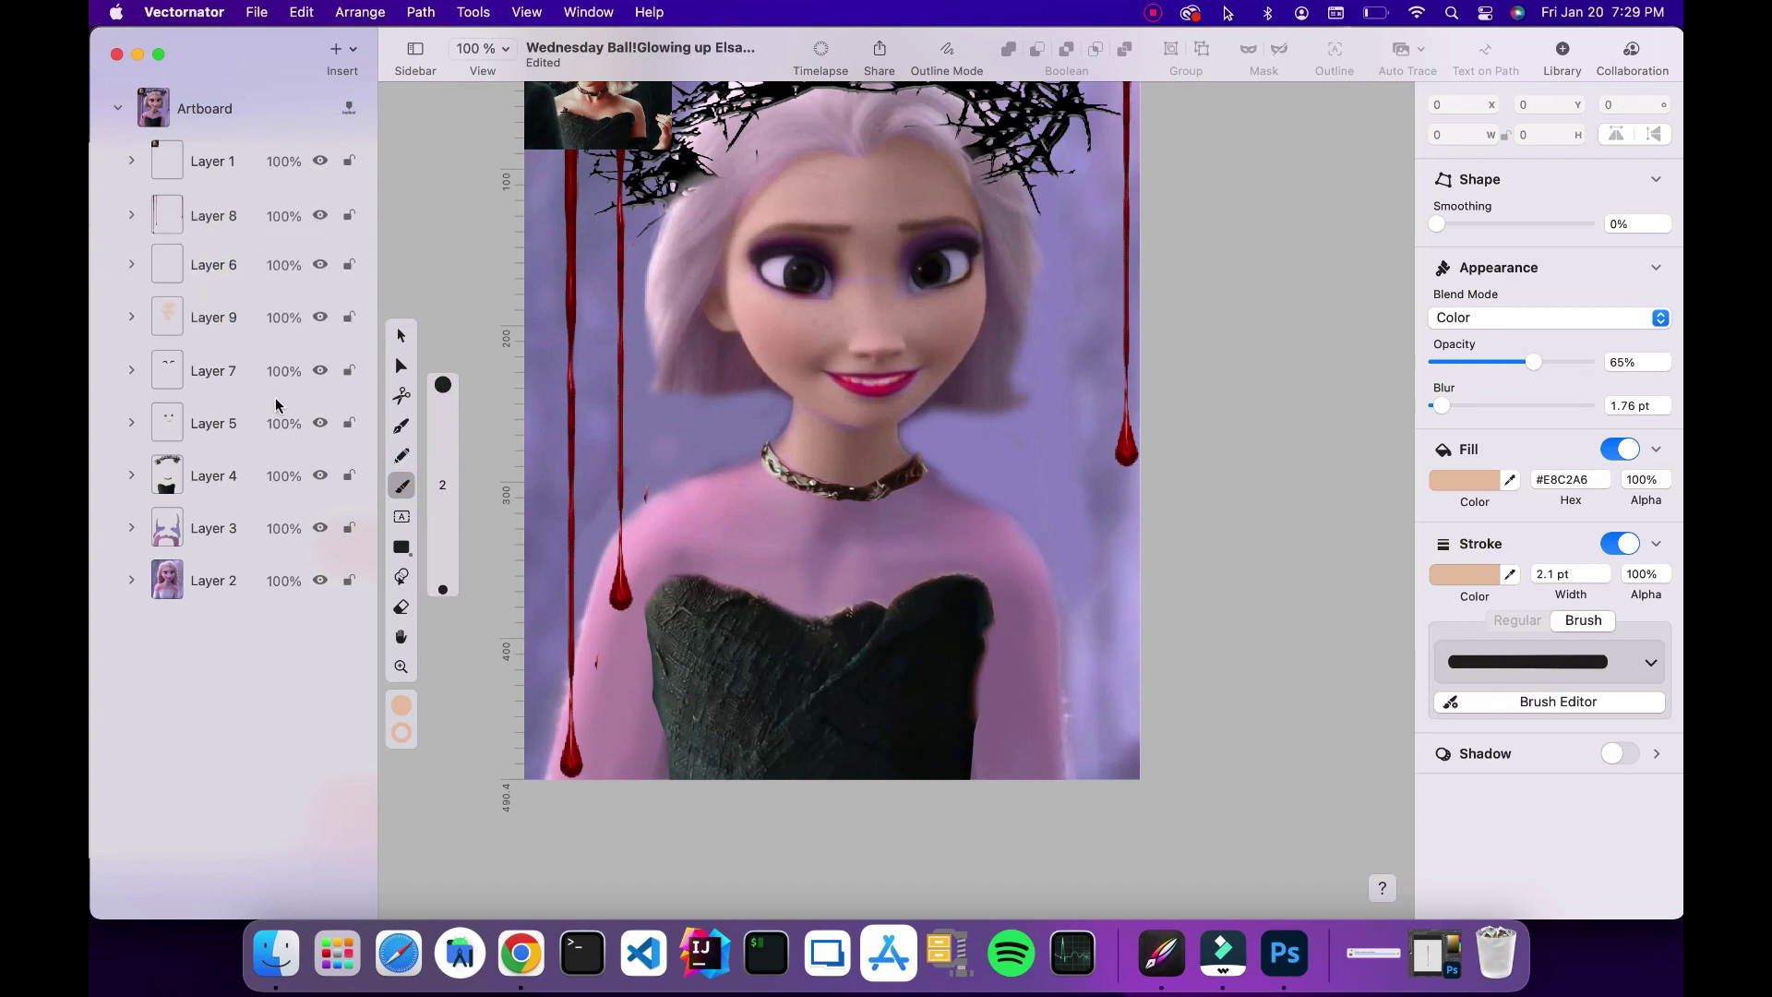
Paint the skin tone over the shoulders, chest and arms, and reduce the opacity of all Layer 9 shapes to 34%
left_click(402, 484)
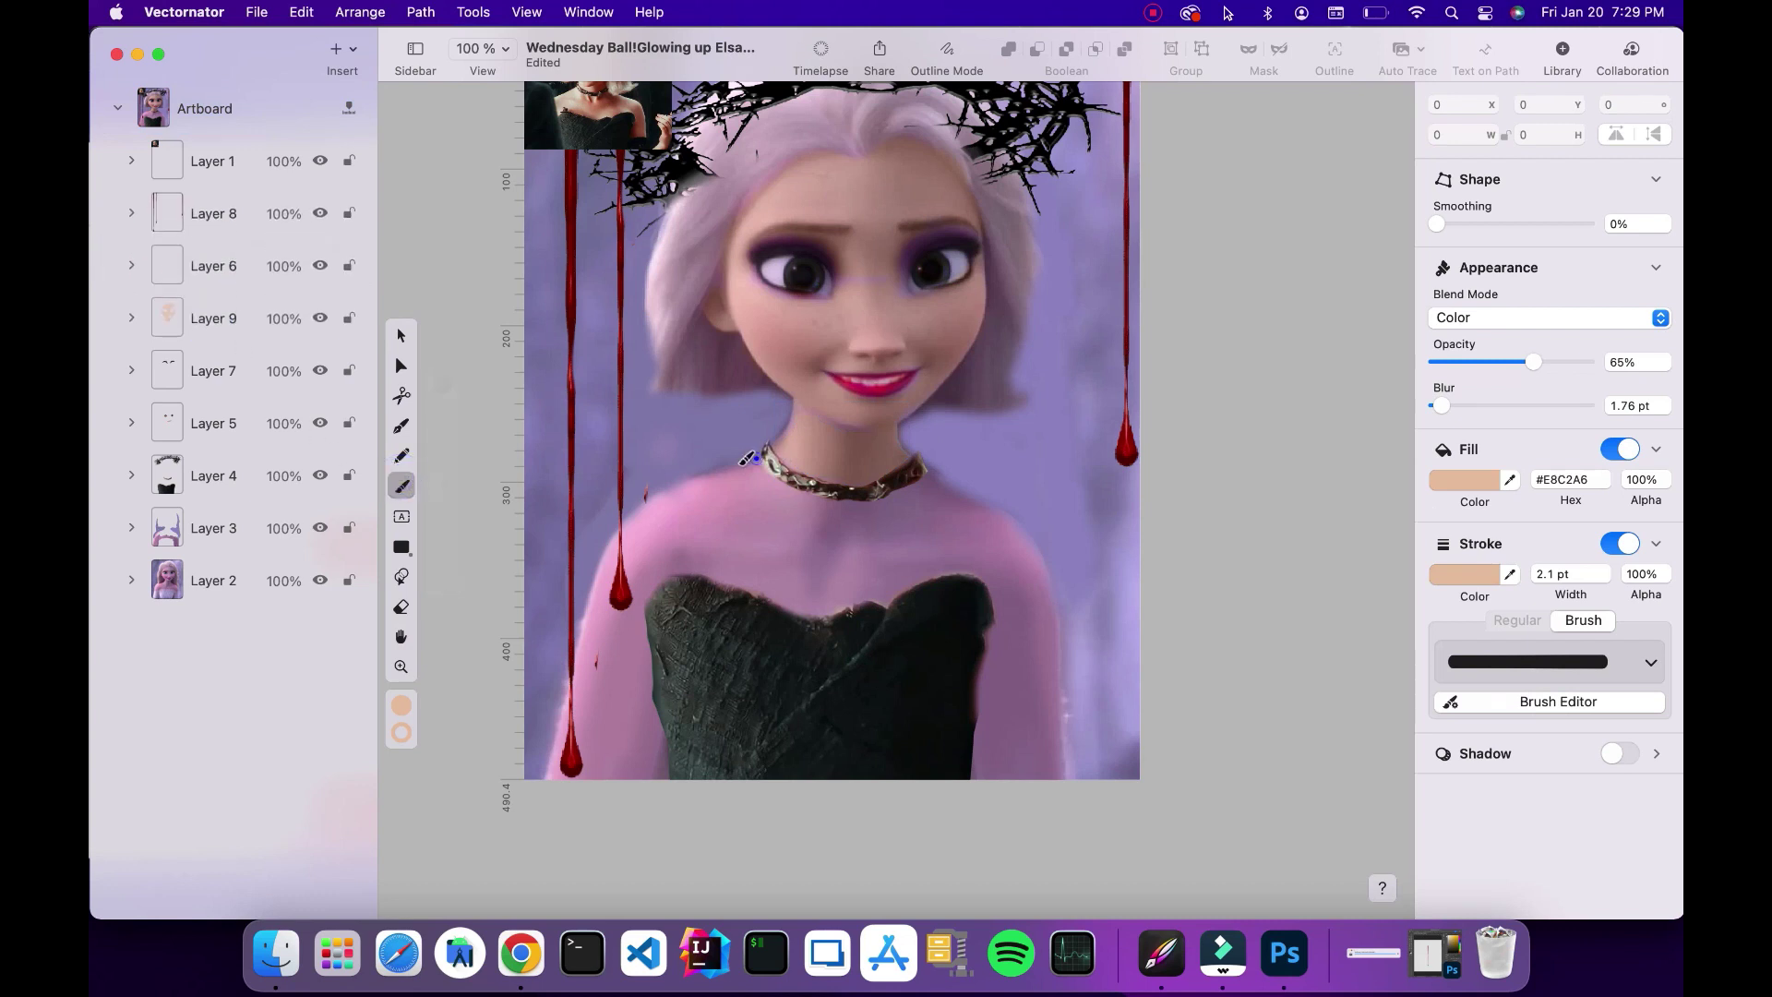
mouse_move(603, 589)
left_mouse_down()
mouse_move(560, 756)
mouse_move(578, 801)
mouse_move(624, 817)
mouse_move(668, 775)
mouse_move(641, 619)
mouse_move(648, 594)
mouse_move(692, 575)
mouse_move(818, 618)
mouse_move(939, 577)
mouse_move(984, 584)
mouse_move(1002, 644)
mouse_move(995, 660)
mouse_move(986, 587)
mouse_move(969, 754)
mouse_move(983, 793)
mouse_move(1062, 782)
mouse_move(1065, 691)
mouse_move(1029, 538)
mouse_move(925, 470)
mouse_move(895, 497)
mouse_move(799, 472)
left_mouse_up()
left_click(218, 319)
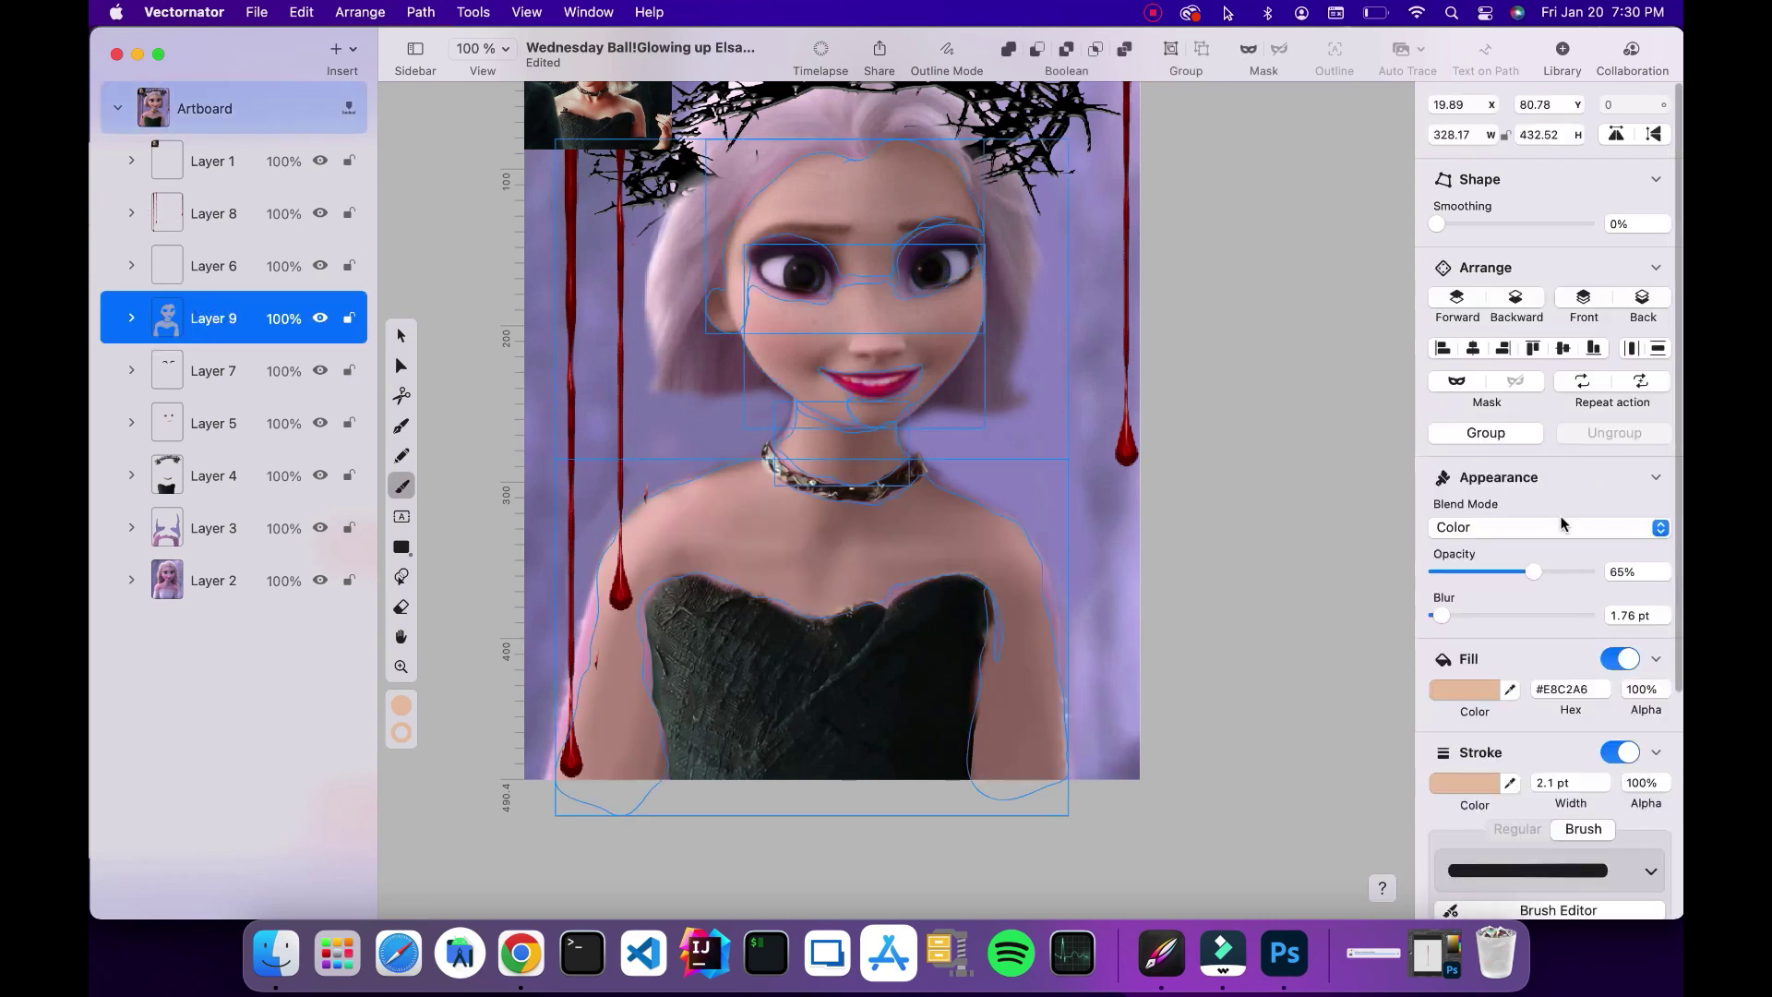
left_click(1487, 528)
left_click(1499, 591)
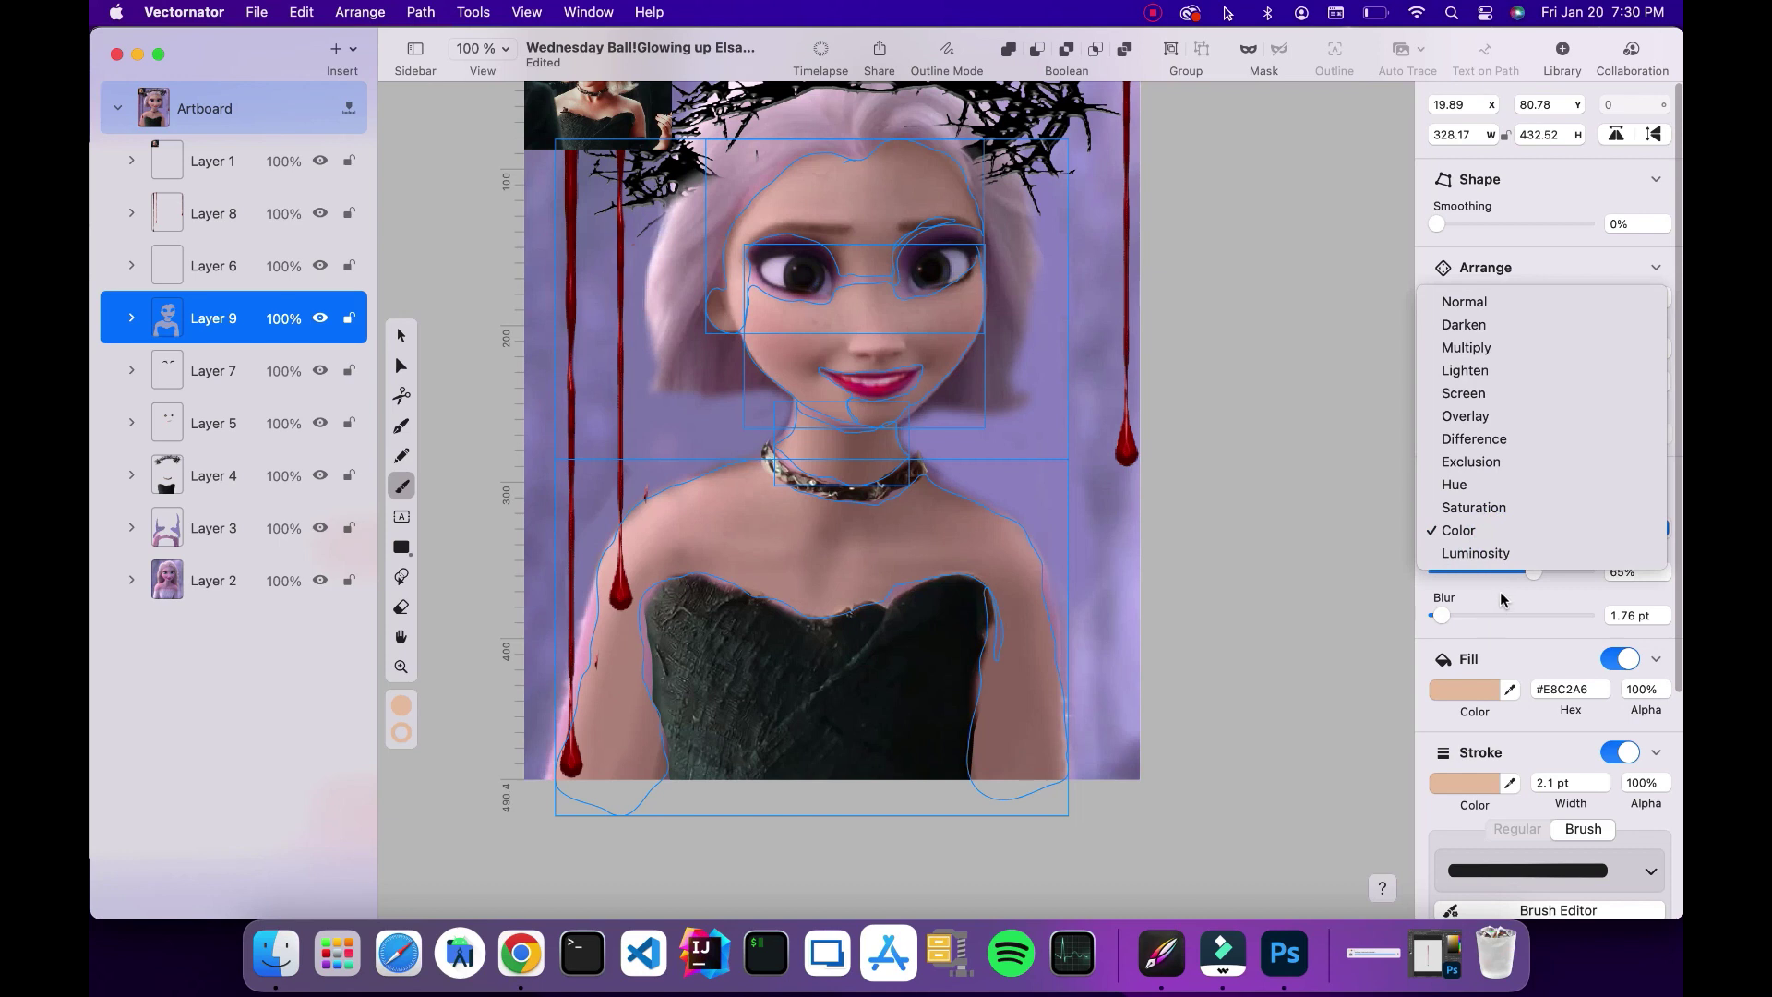
mouse_move(1534, 571)
left_mouse_down()
mouse_move(1476, 569)
mouse_move(1504, 581)
left_mouse_up()
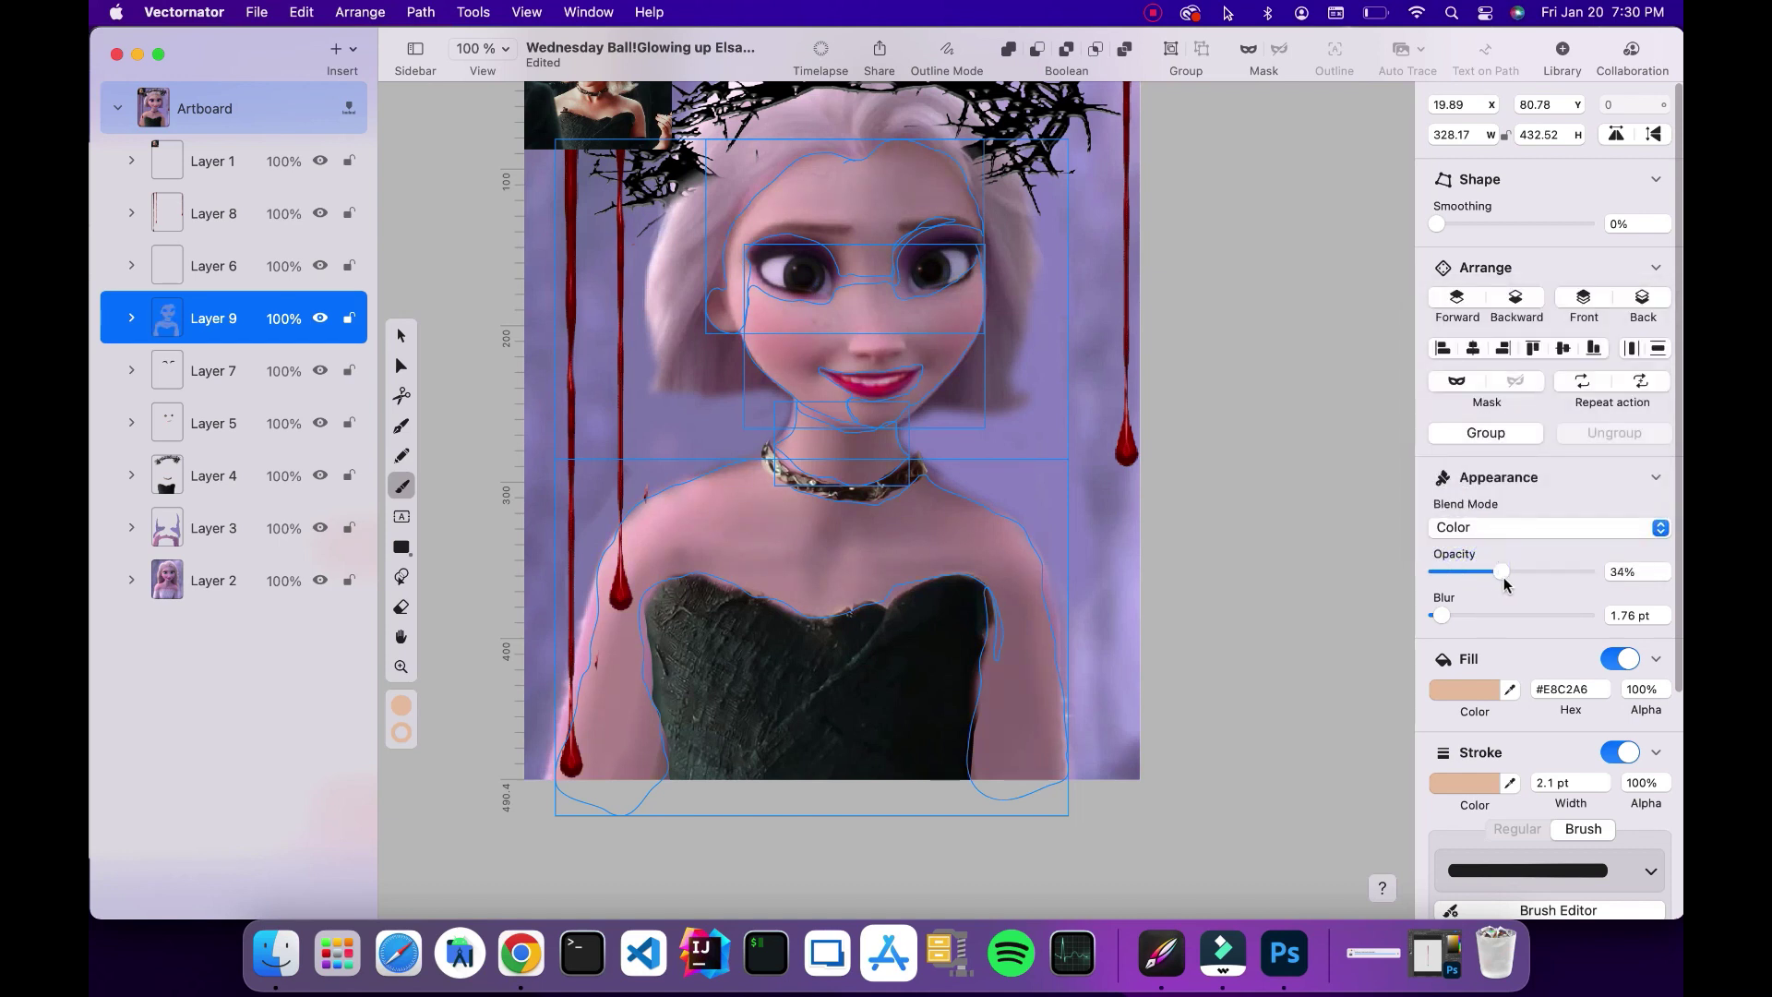
Clear the shape selection and examine the whole recoloured portrait, from the thorn crown to the dress
left_click(239, 264)
left_click(399, 666)
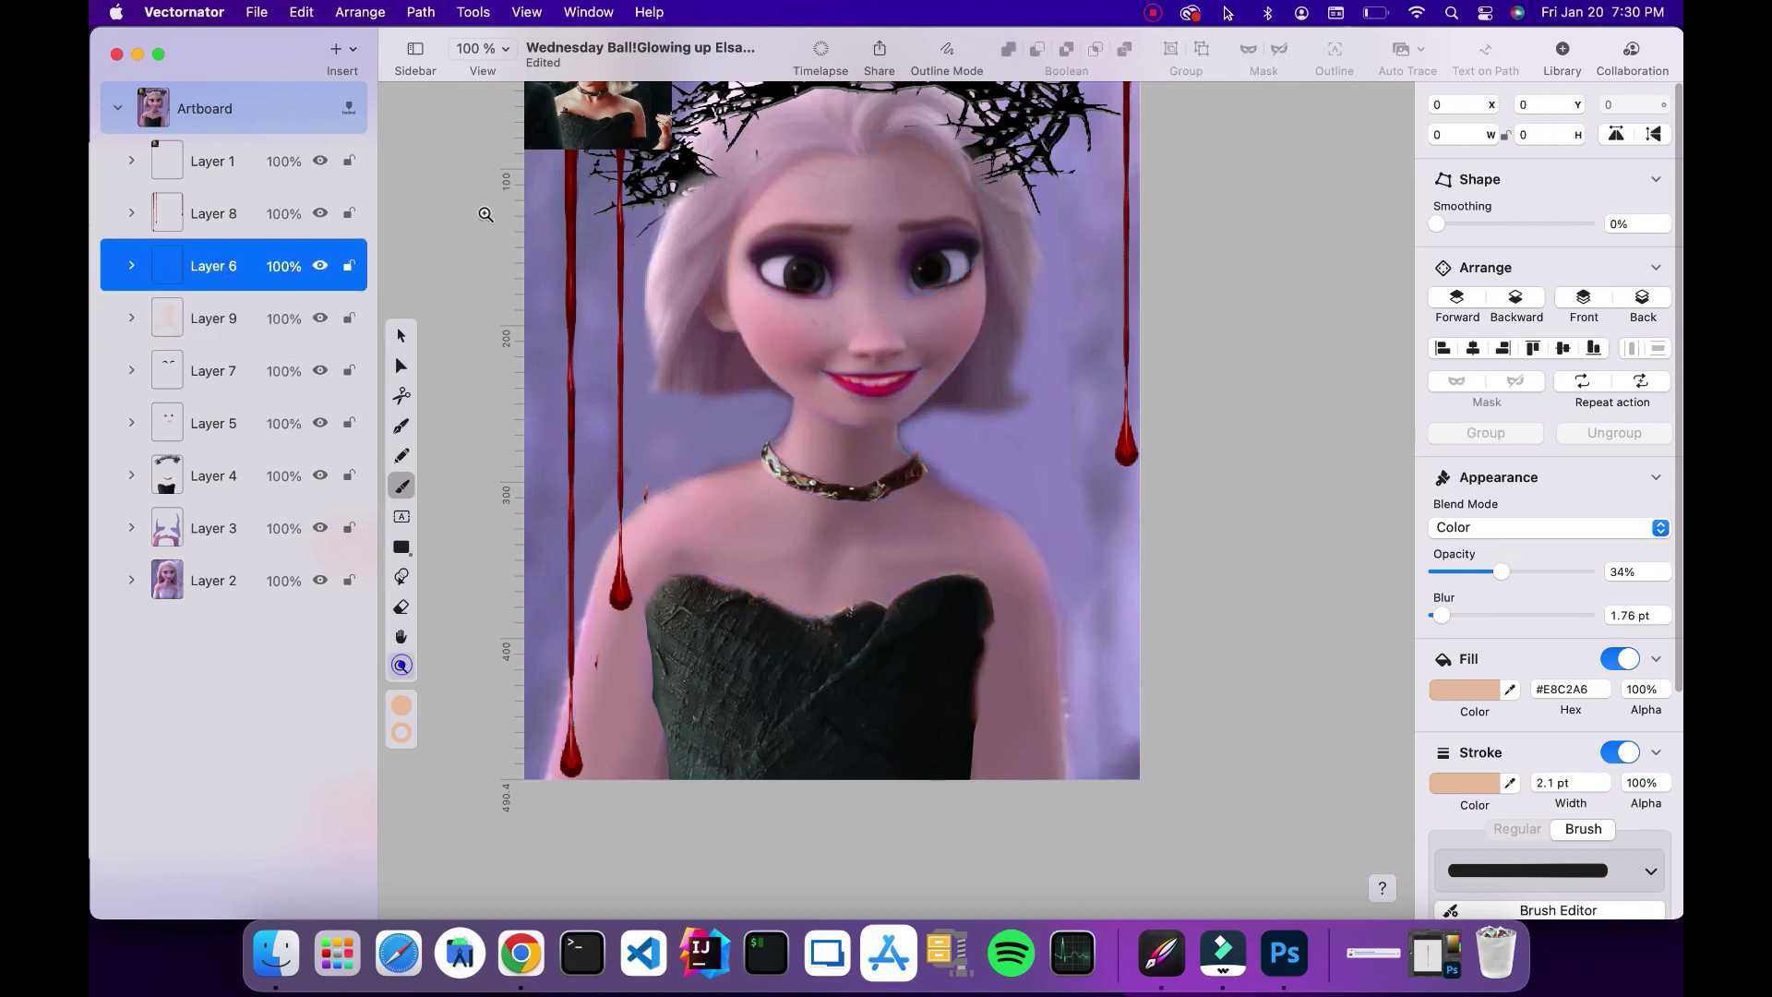
left_click(480, 48)
left_click(501, 162)
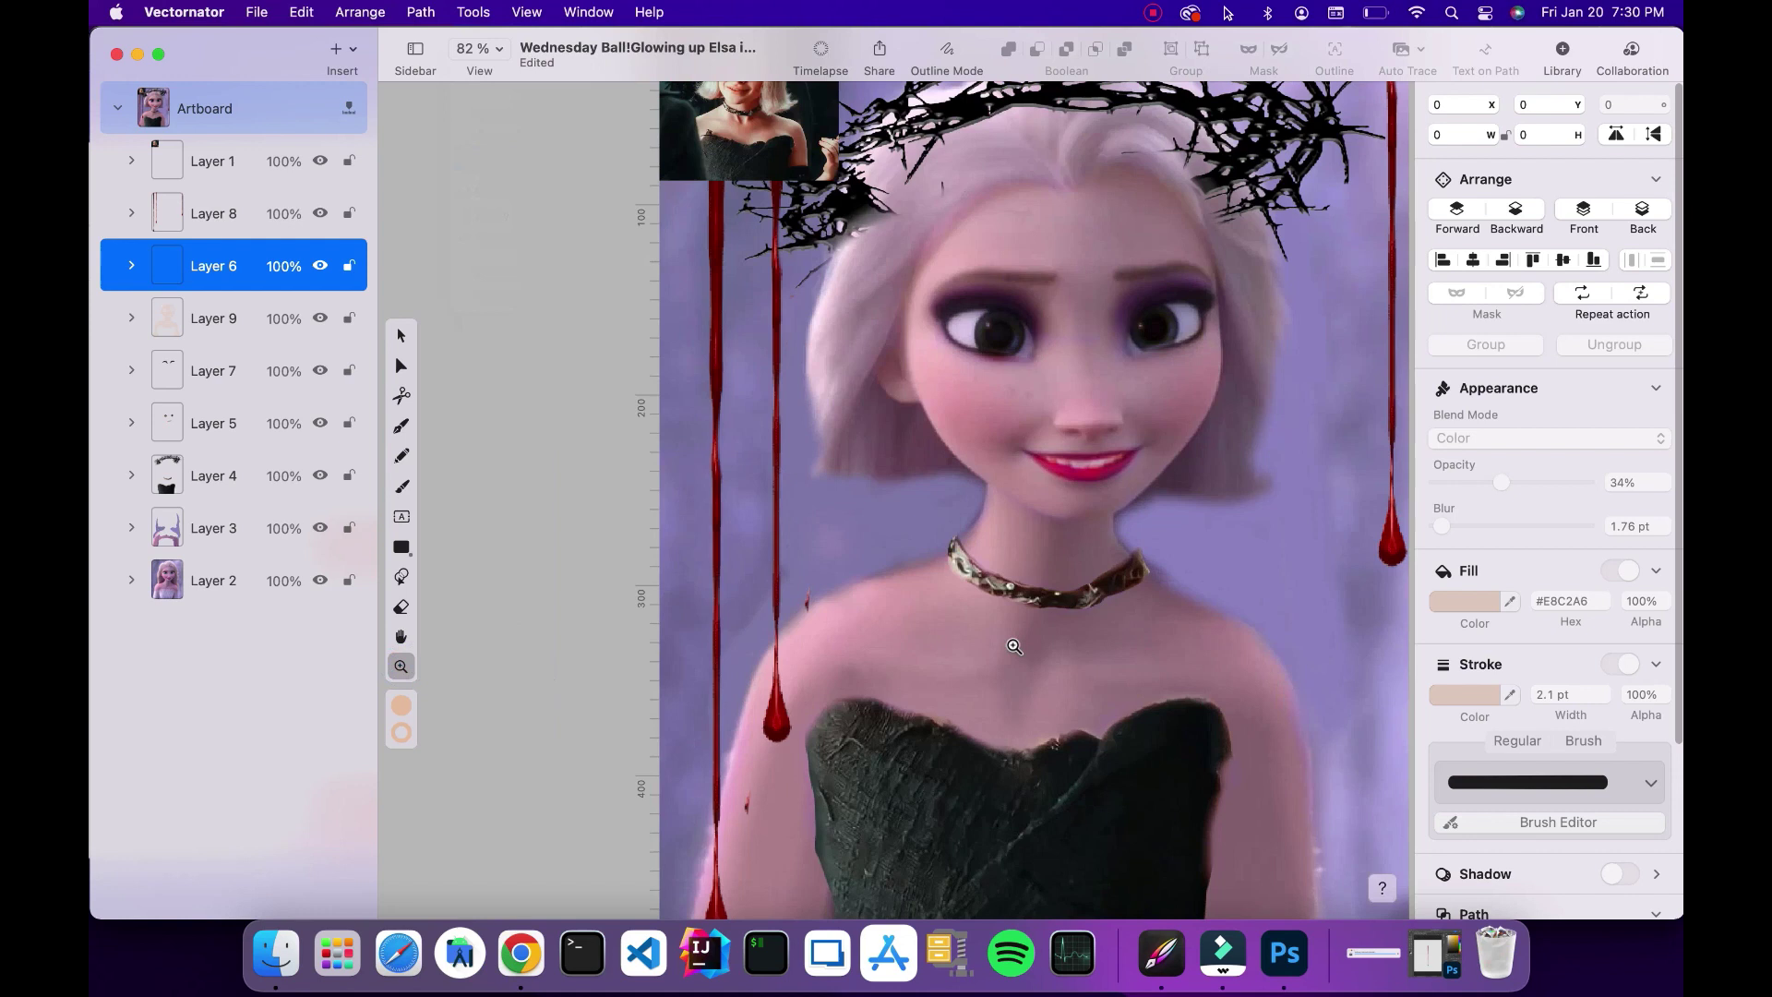
left_click(401, 636)
left_click_drag(1075, 646, 894, 621)
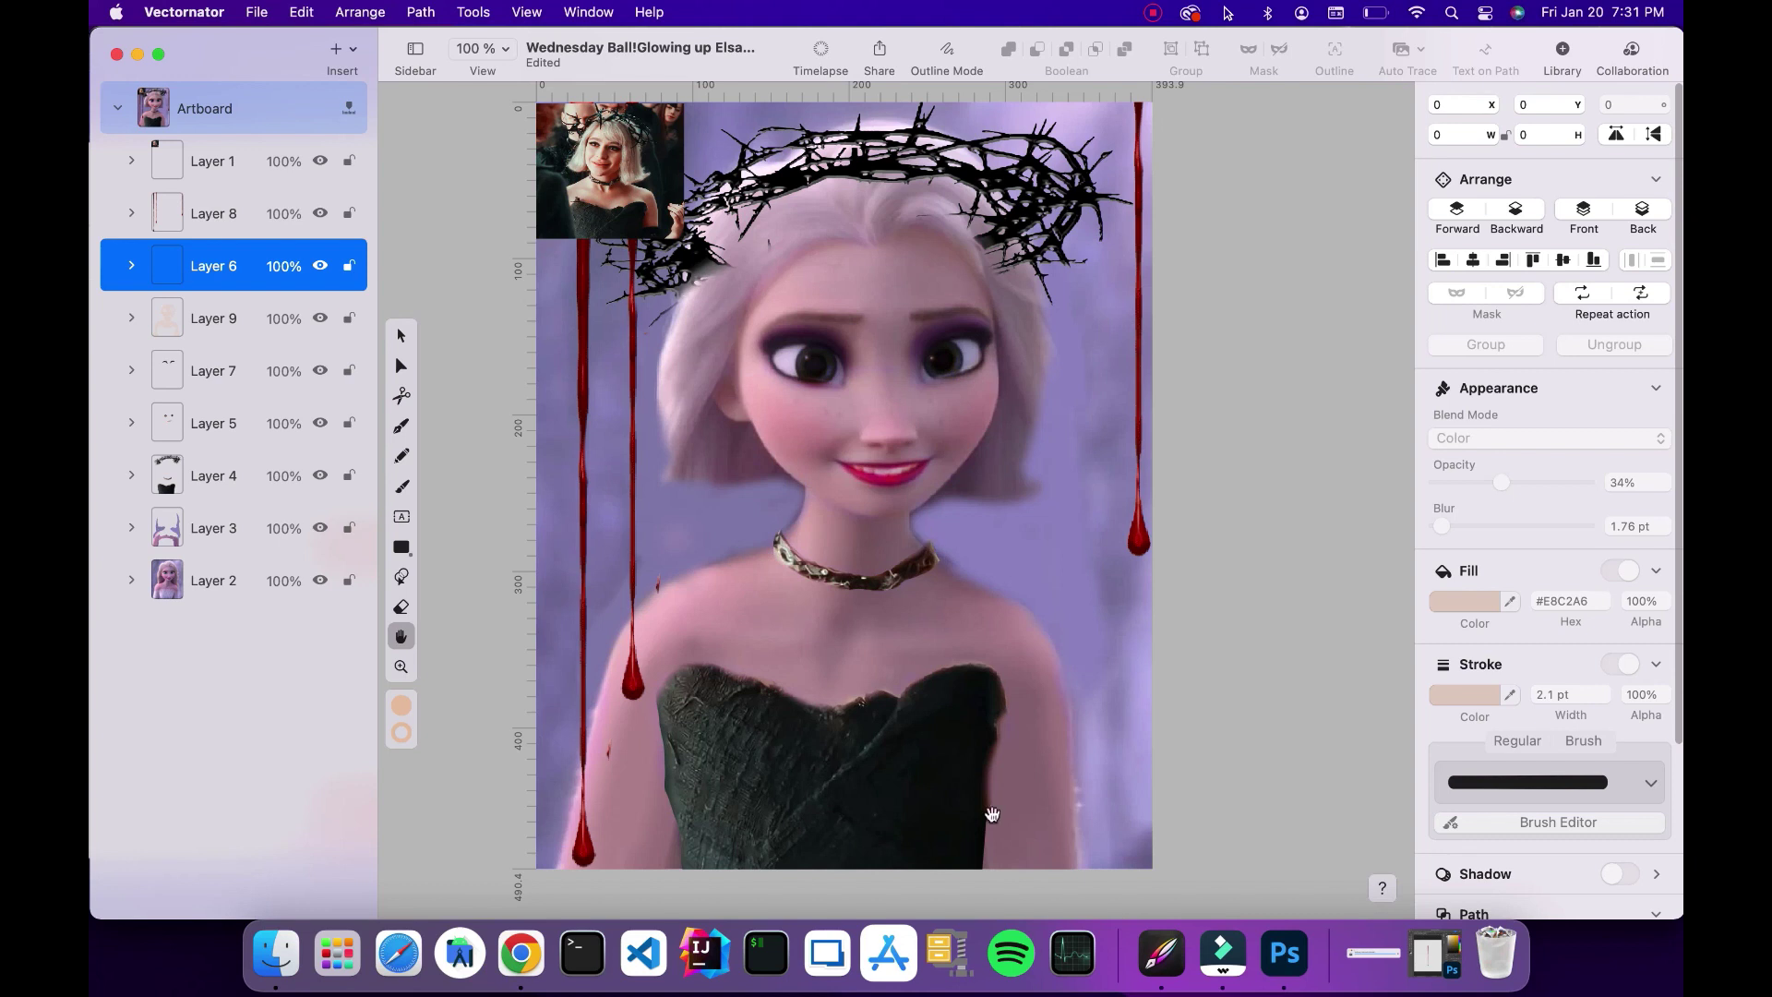
left_click(1152, 13)
left_click(1189, 46)
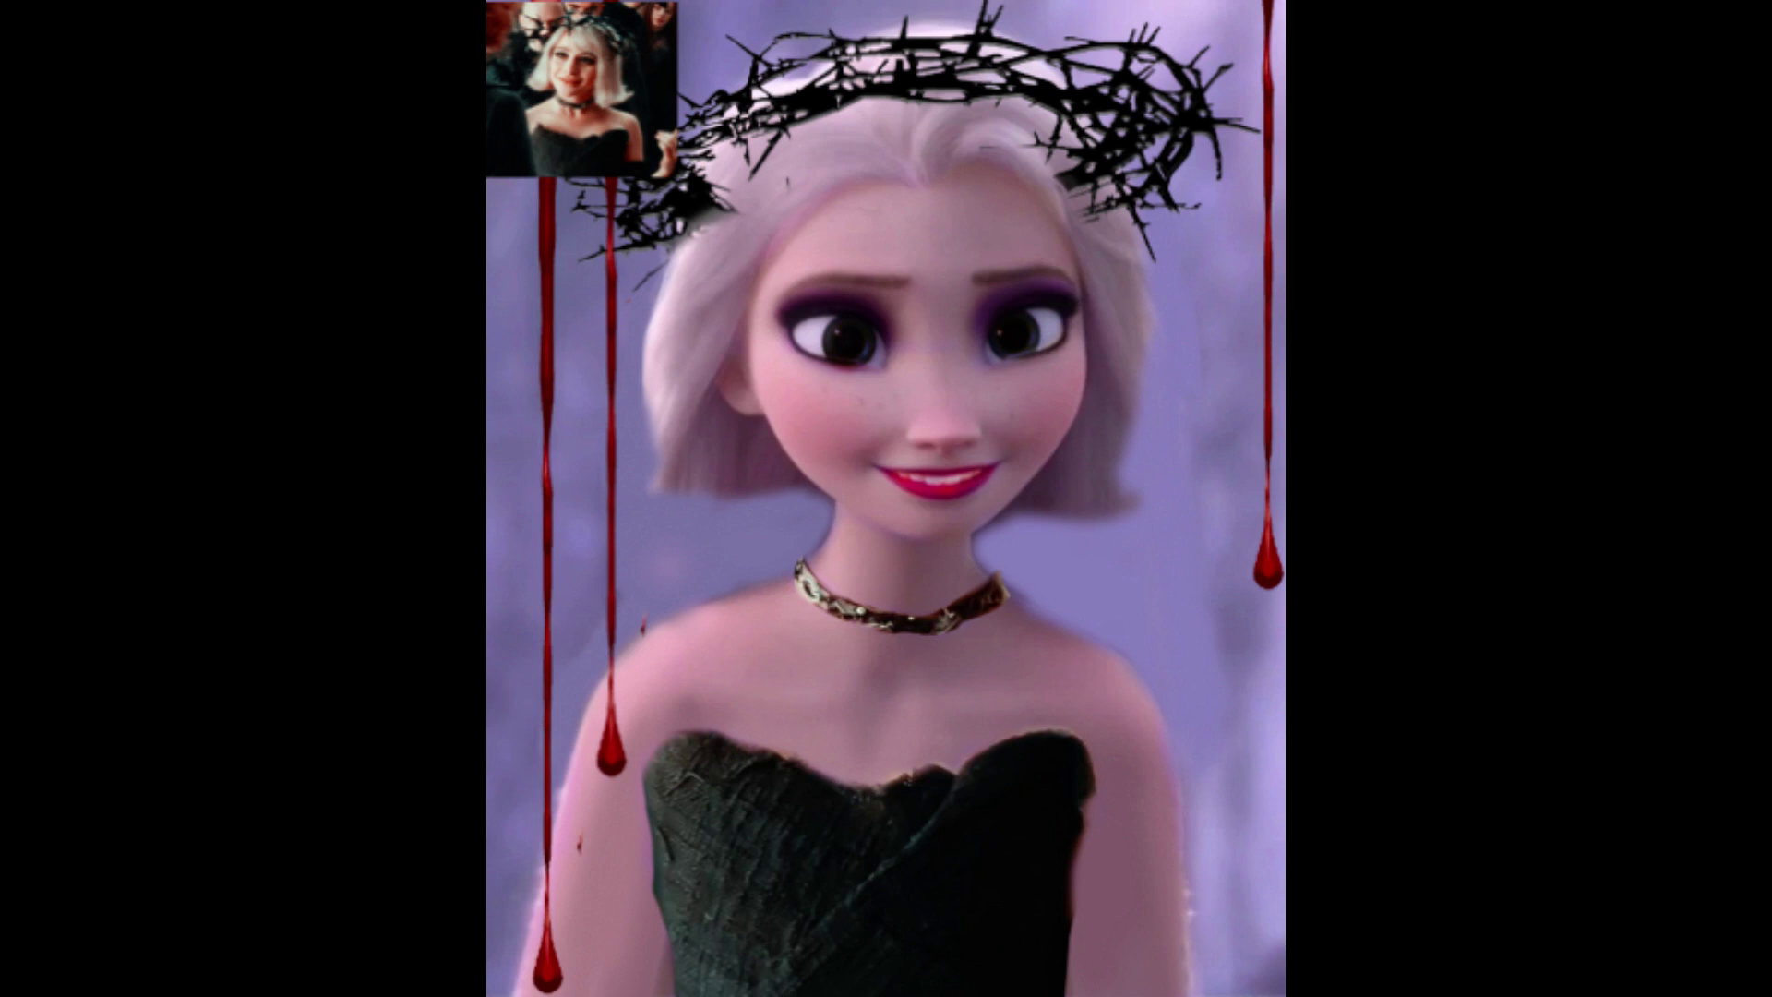